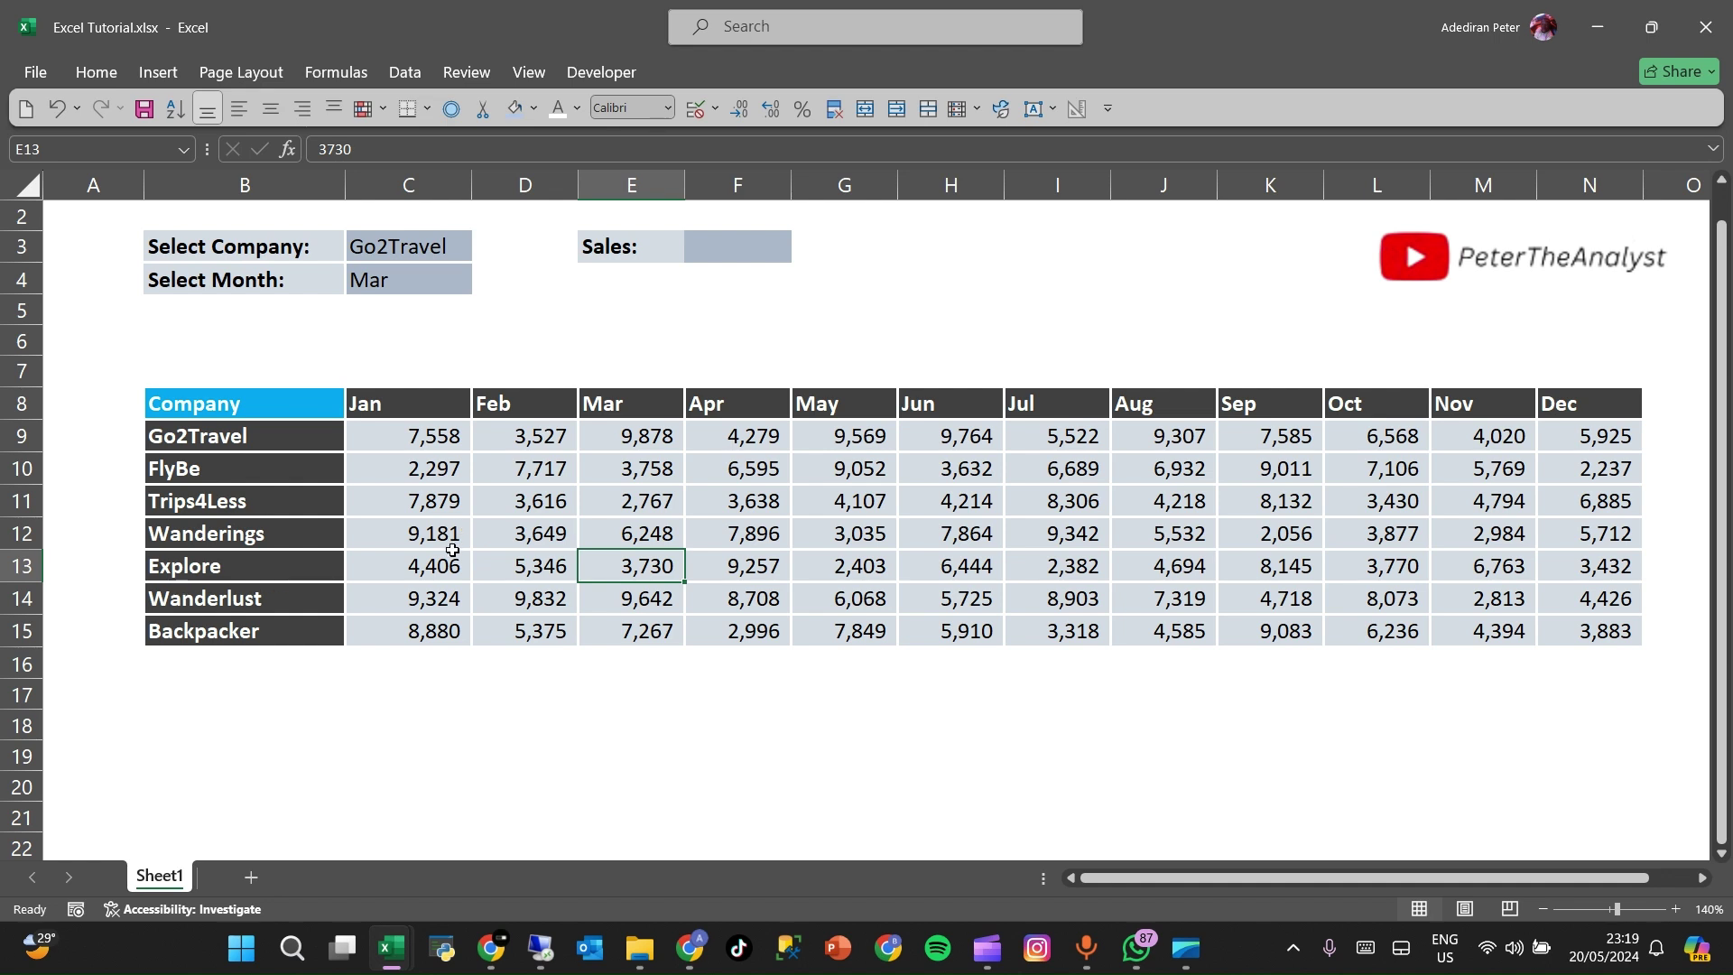
# - Review the sales figures block, the company names list and the month header row
pyautogui.moveTo(412, 436); pyautogui.dragTo(1580, 626)
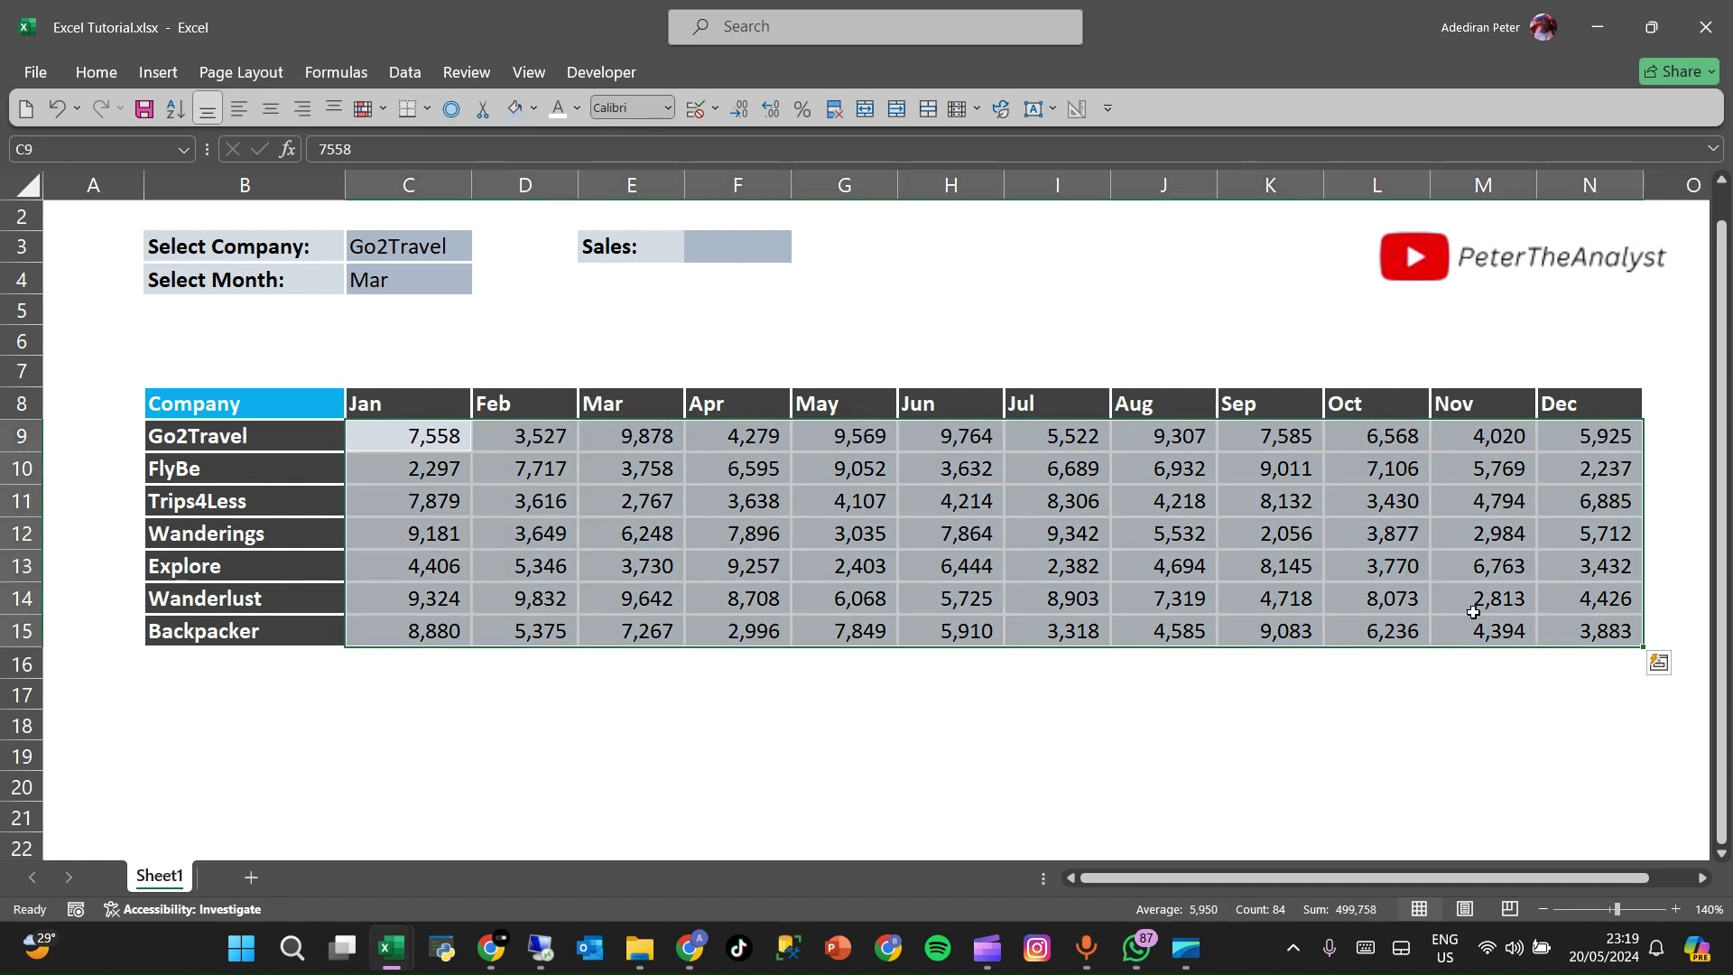
pyautogui.moveTo(220, 441); pyautogui.dragTo(228, 636)
pyautogui.moveTo(375, 398); pyautogui.dragTo(1636, 404)
pyautogui.click(1462, 470)
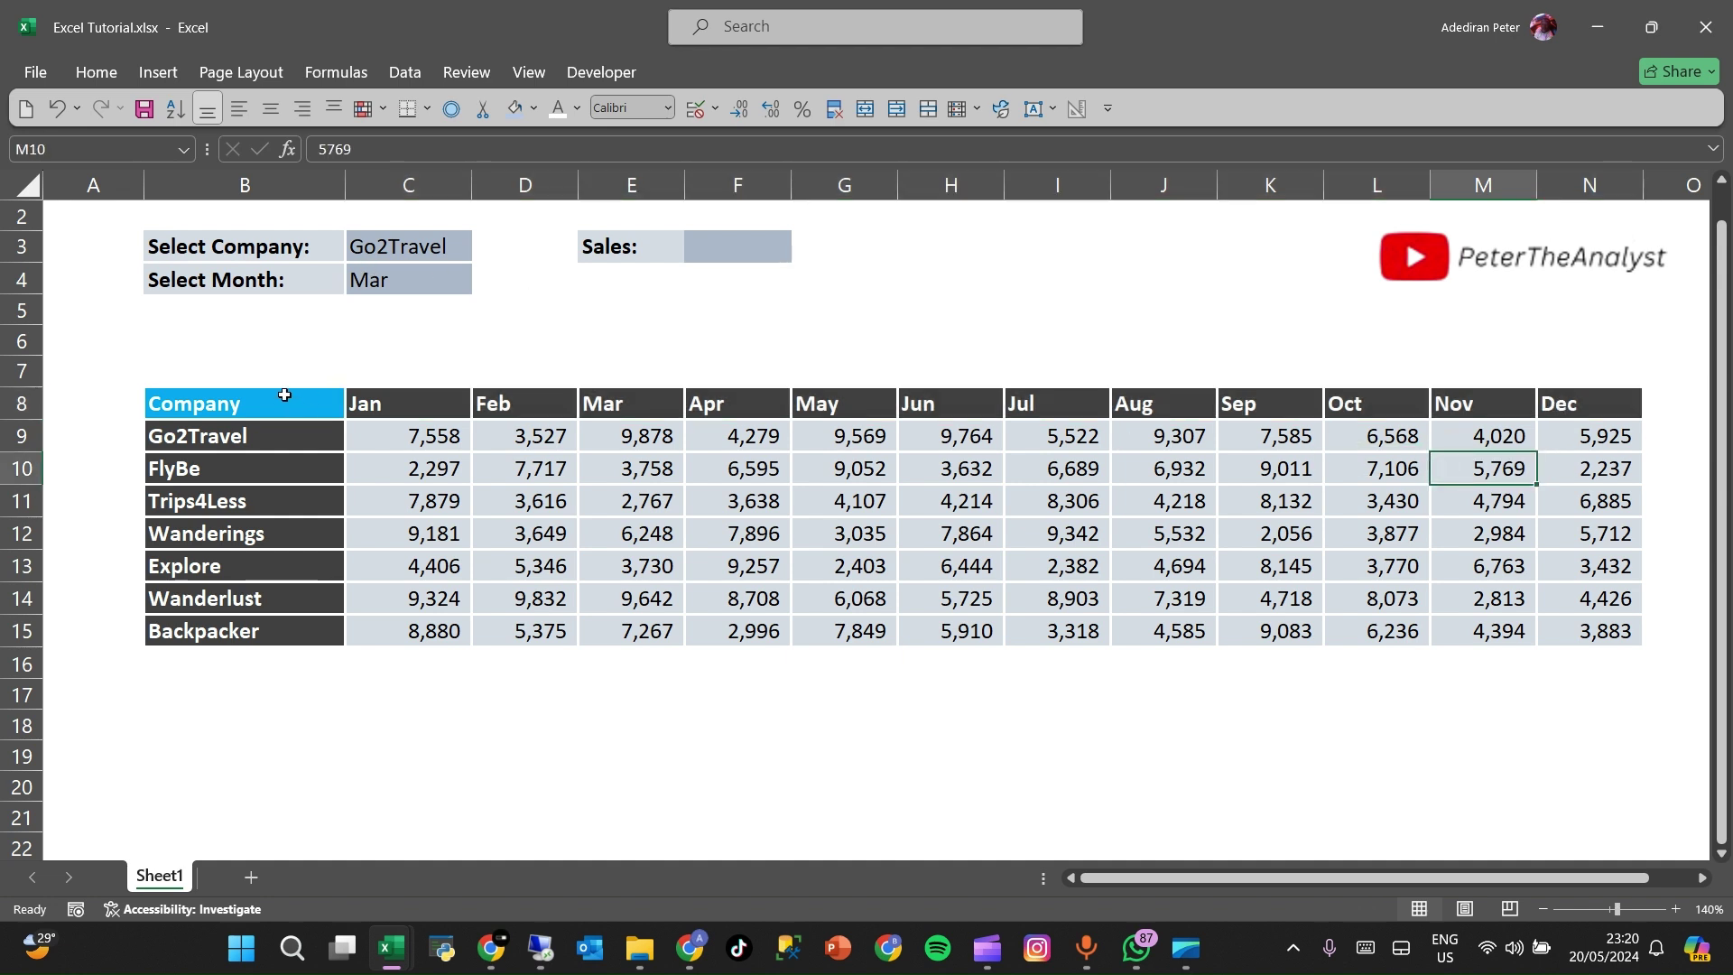
pyautogui.click(361, 502)
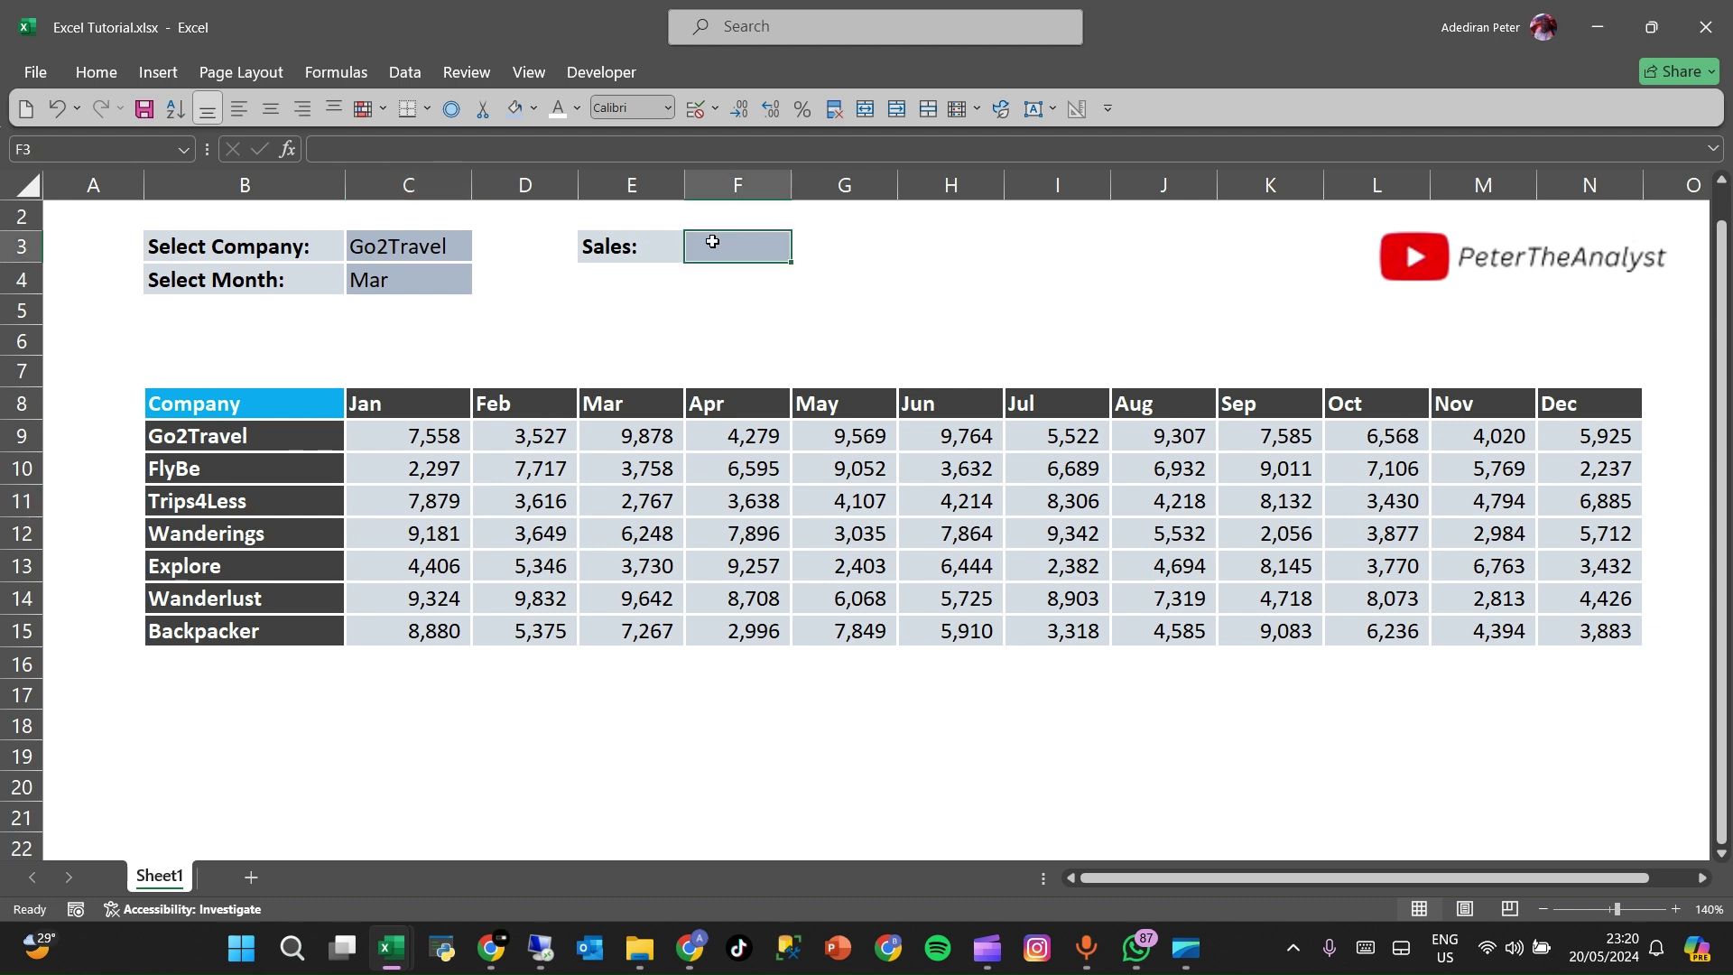
pyautogui.click(704, 239)
# - Check the company and month input cells C3 and C4, the Sales cell F3 and sample figures
pyautogui.click(387, 250)
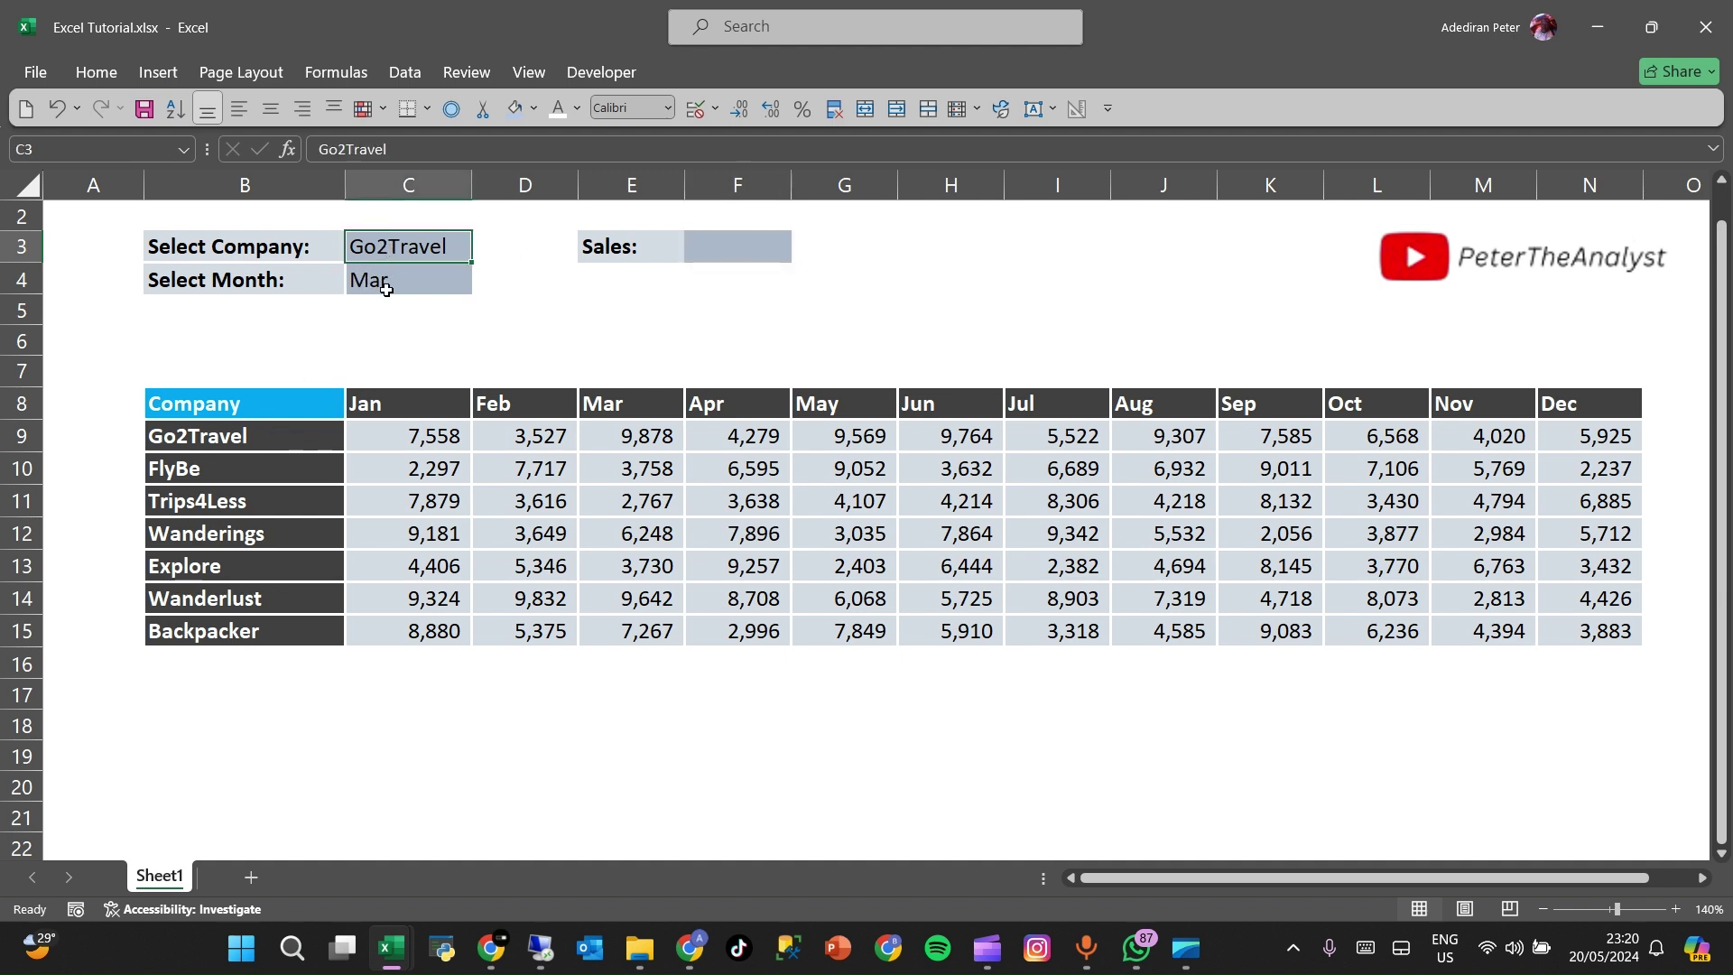
pyautogui.click(279, 286)
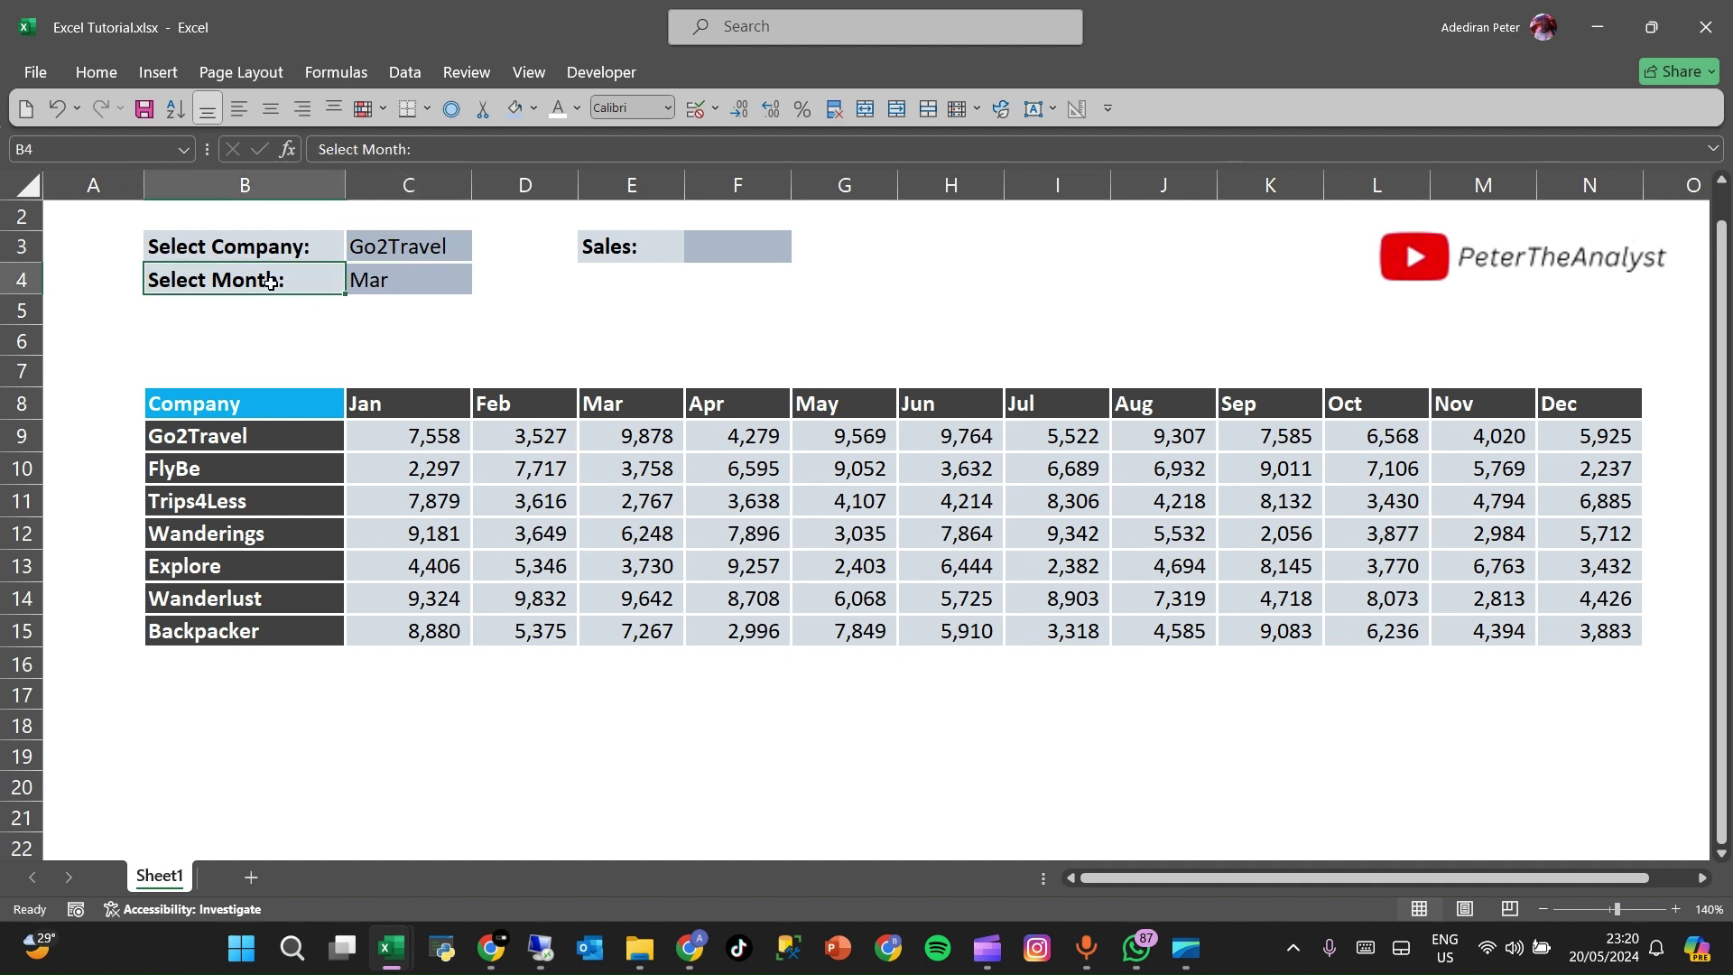
pyautogui.click(371, 277)
pyautogui.click(629, 432)
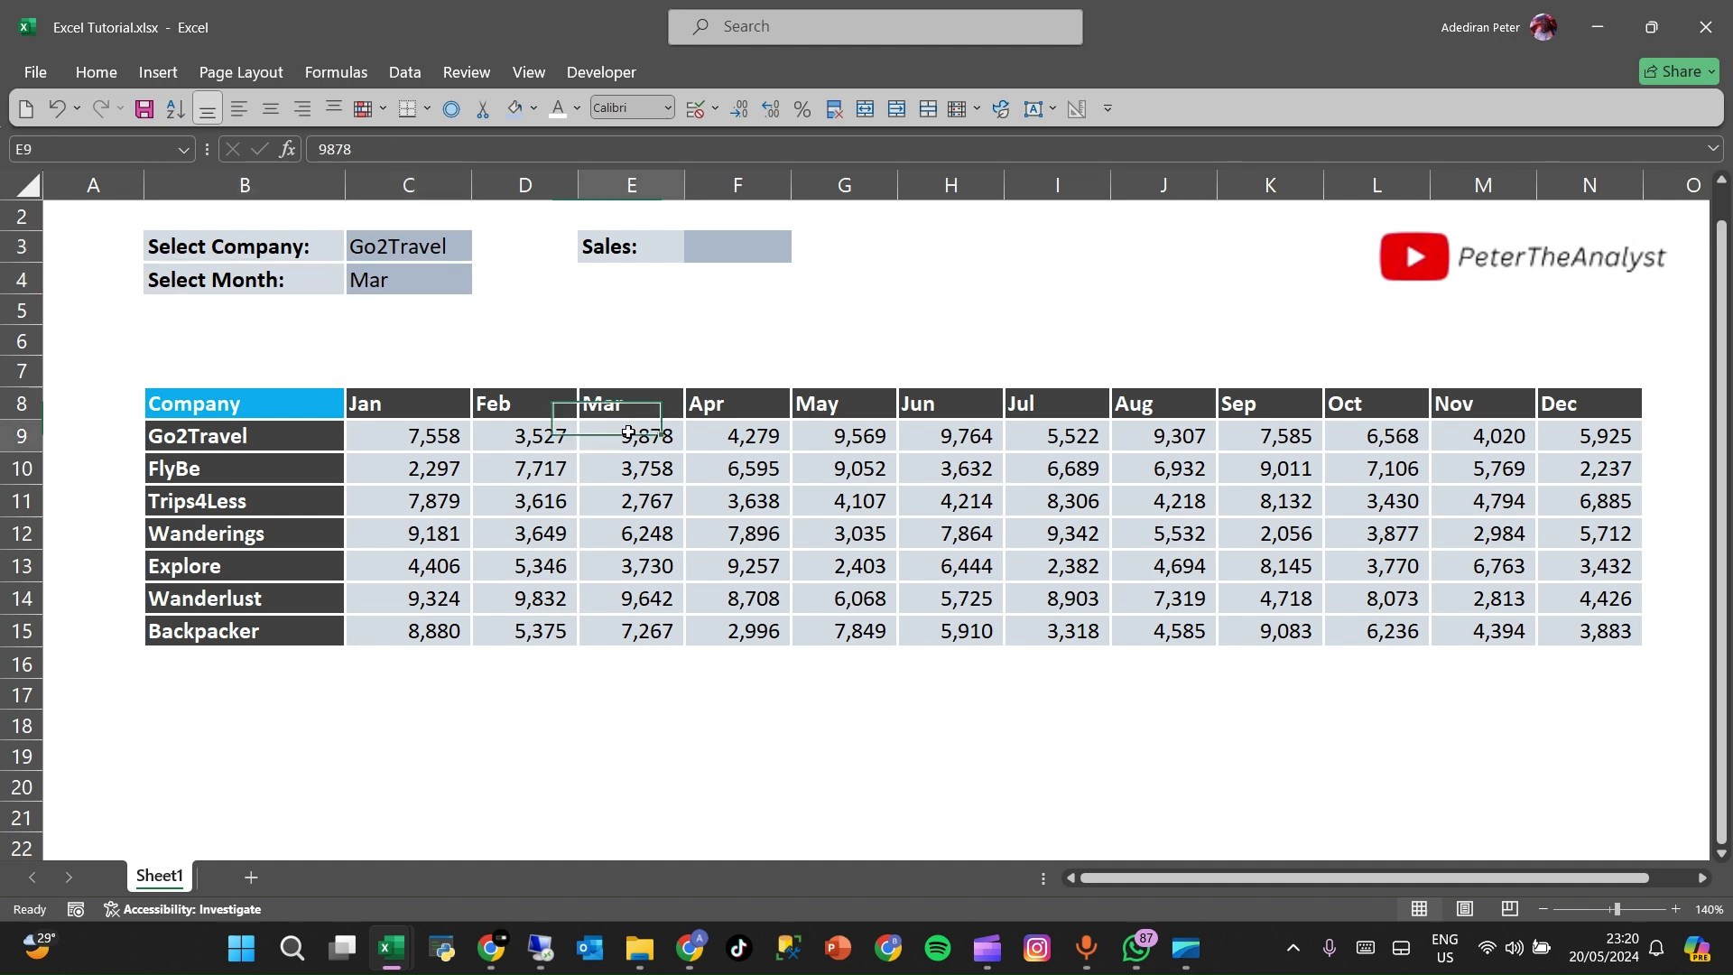
pyautogui.click(705, 242)
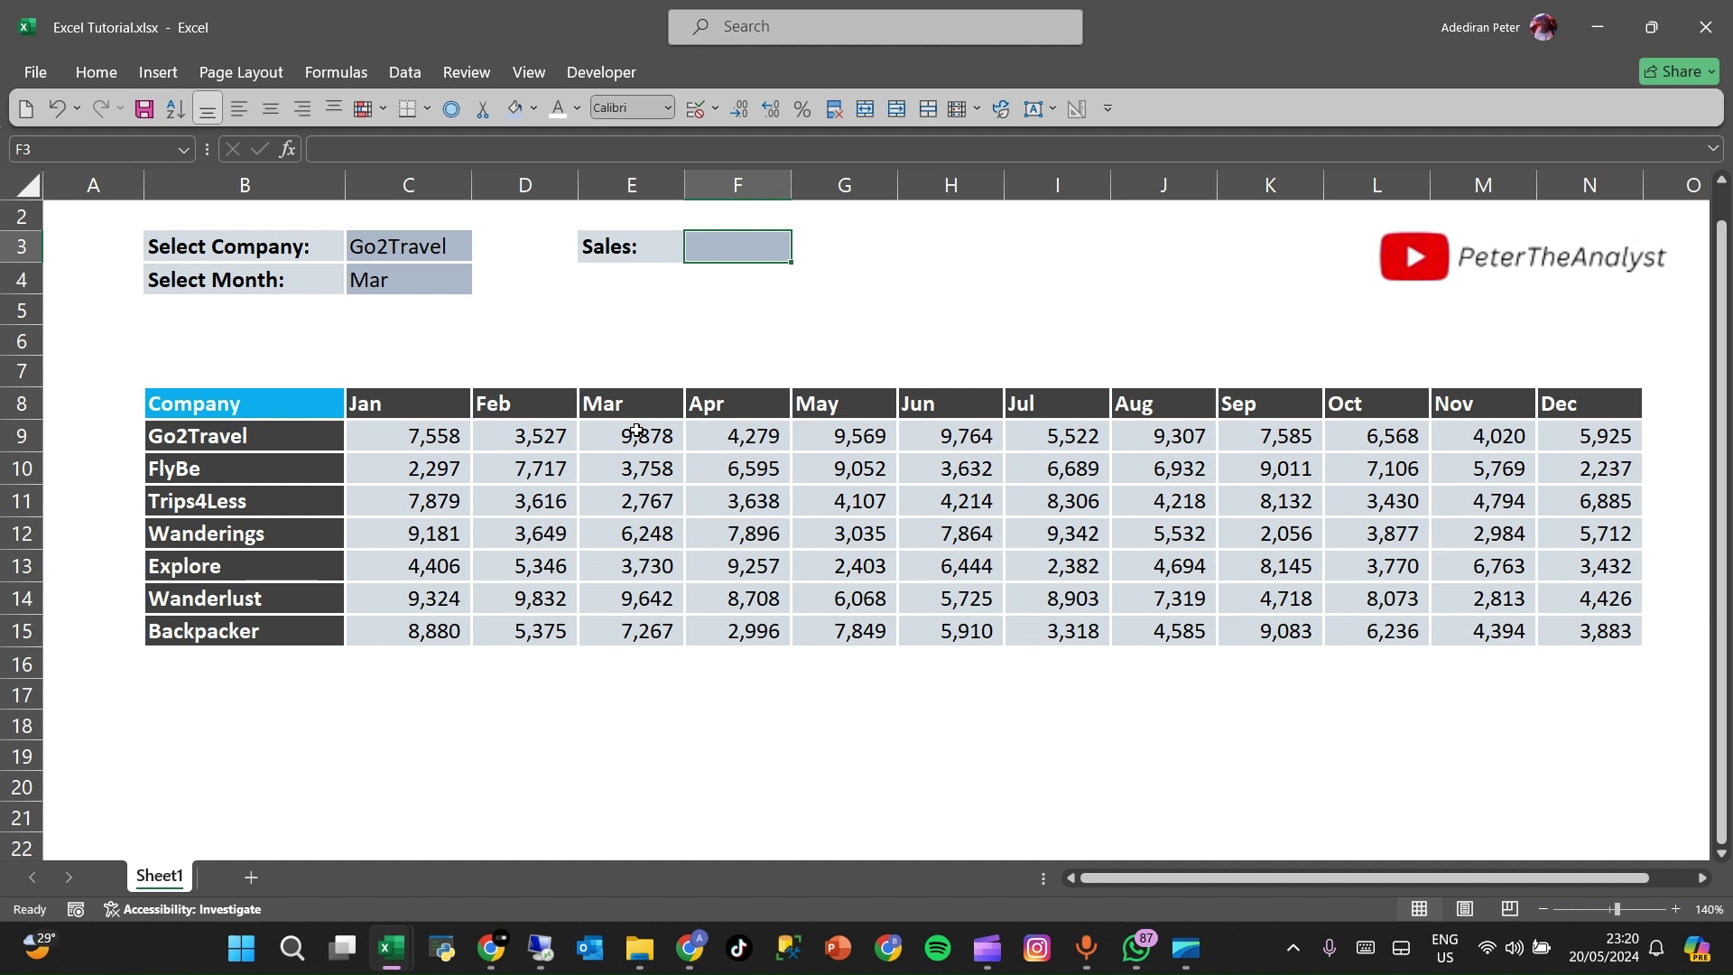
pyautogui.click(621, 480)
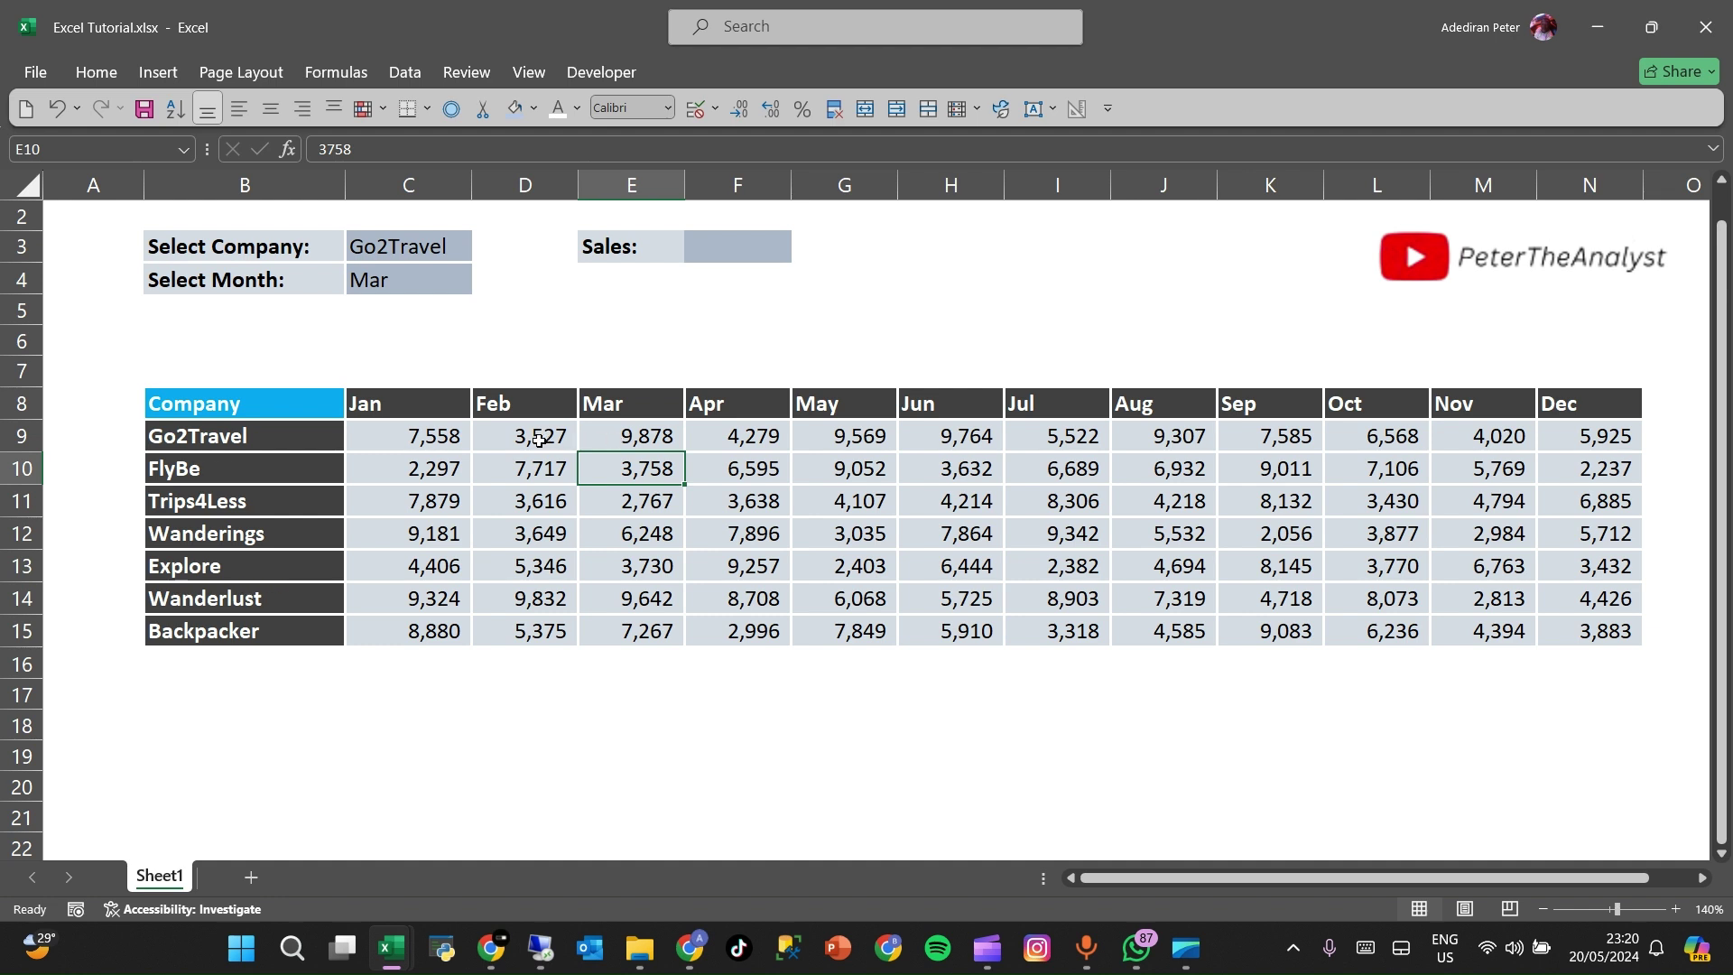
pyautogui.click(414, 253)
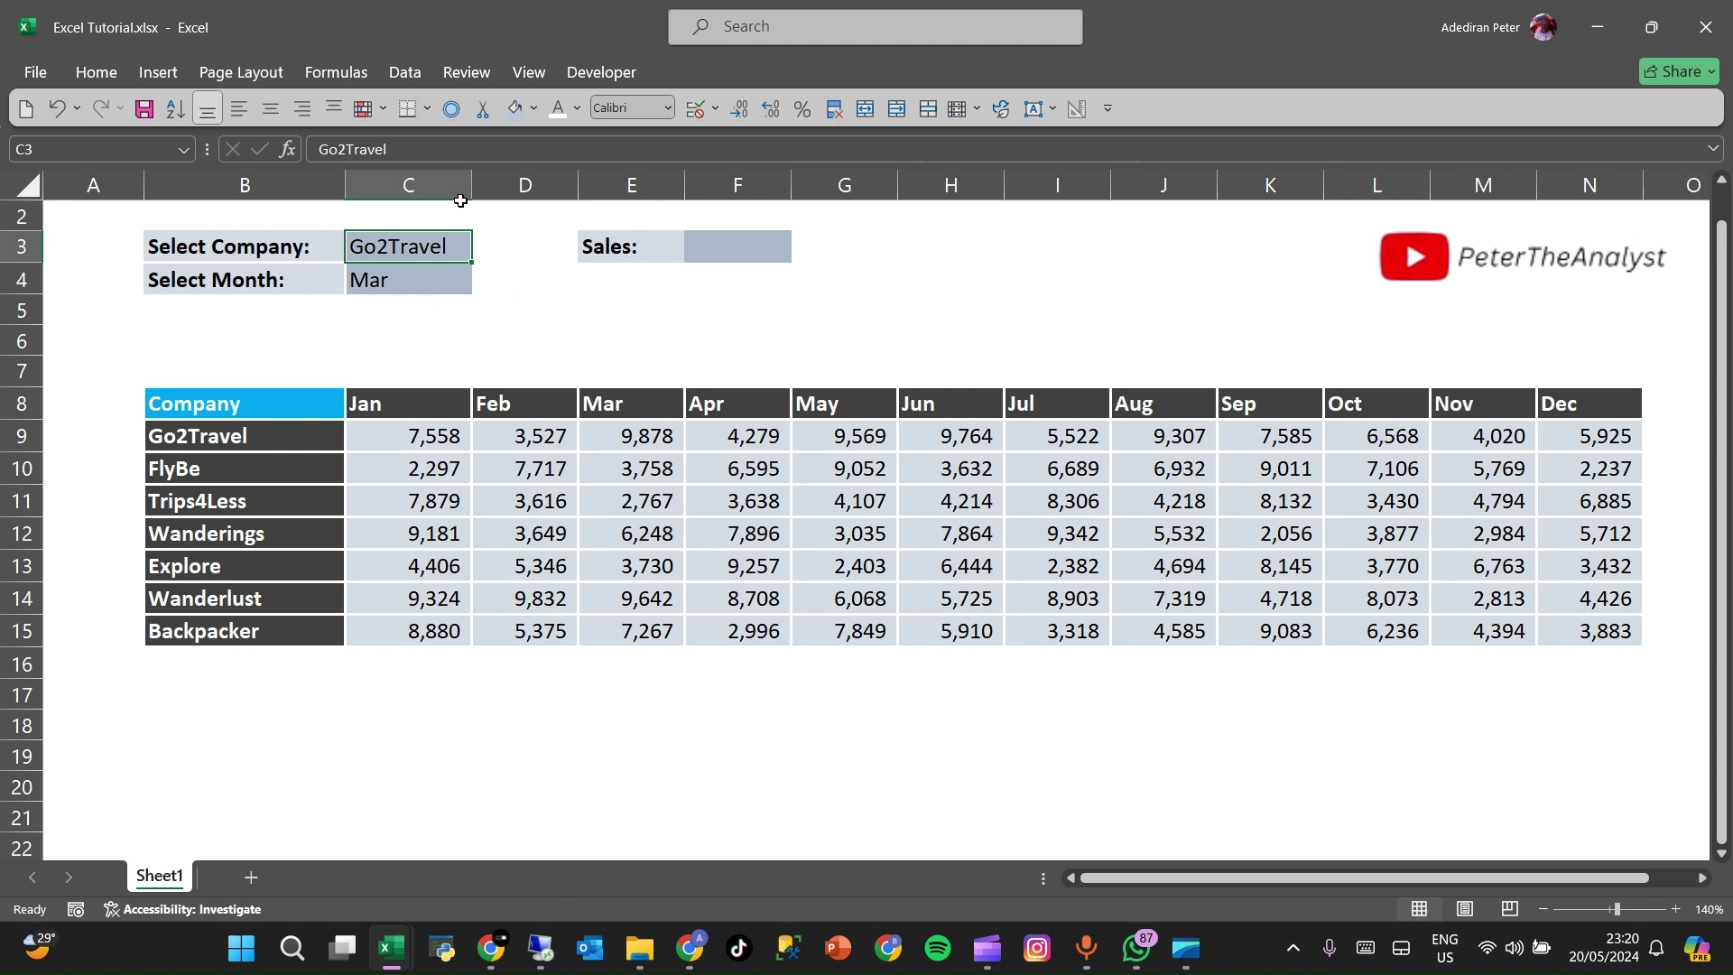
# - Widen column C so the company names fit
pyautogui.moveTo(472, 188); pyautogui.dragTo(491, 188)
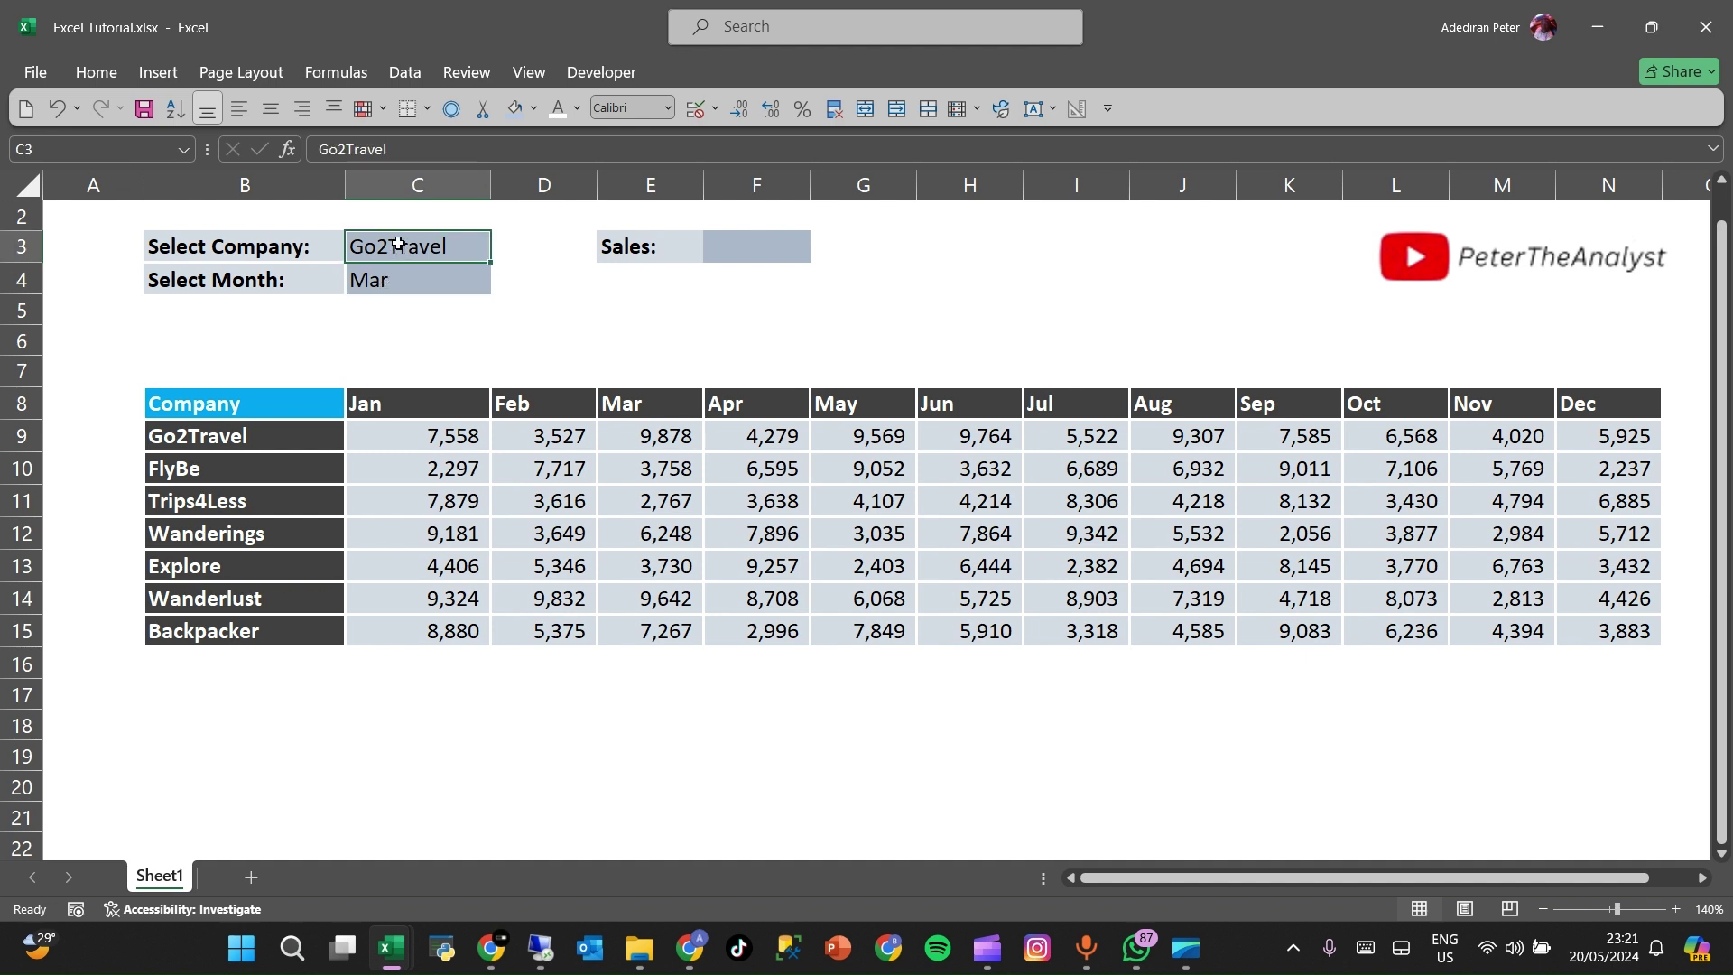
pyautogui.click(86, 81)
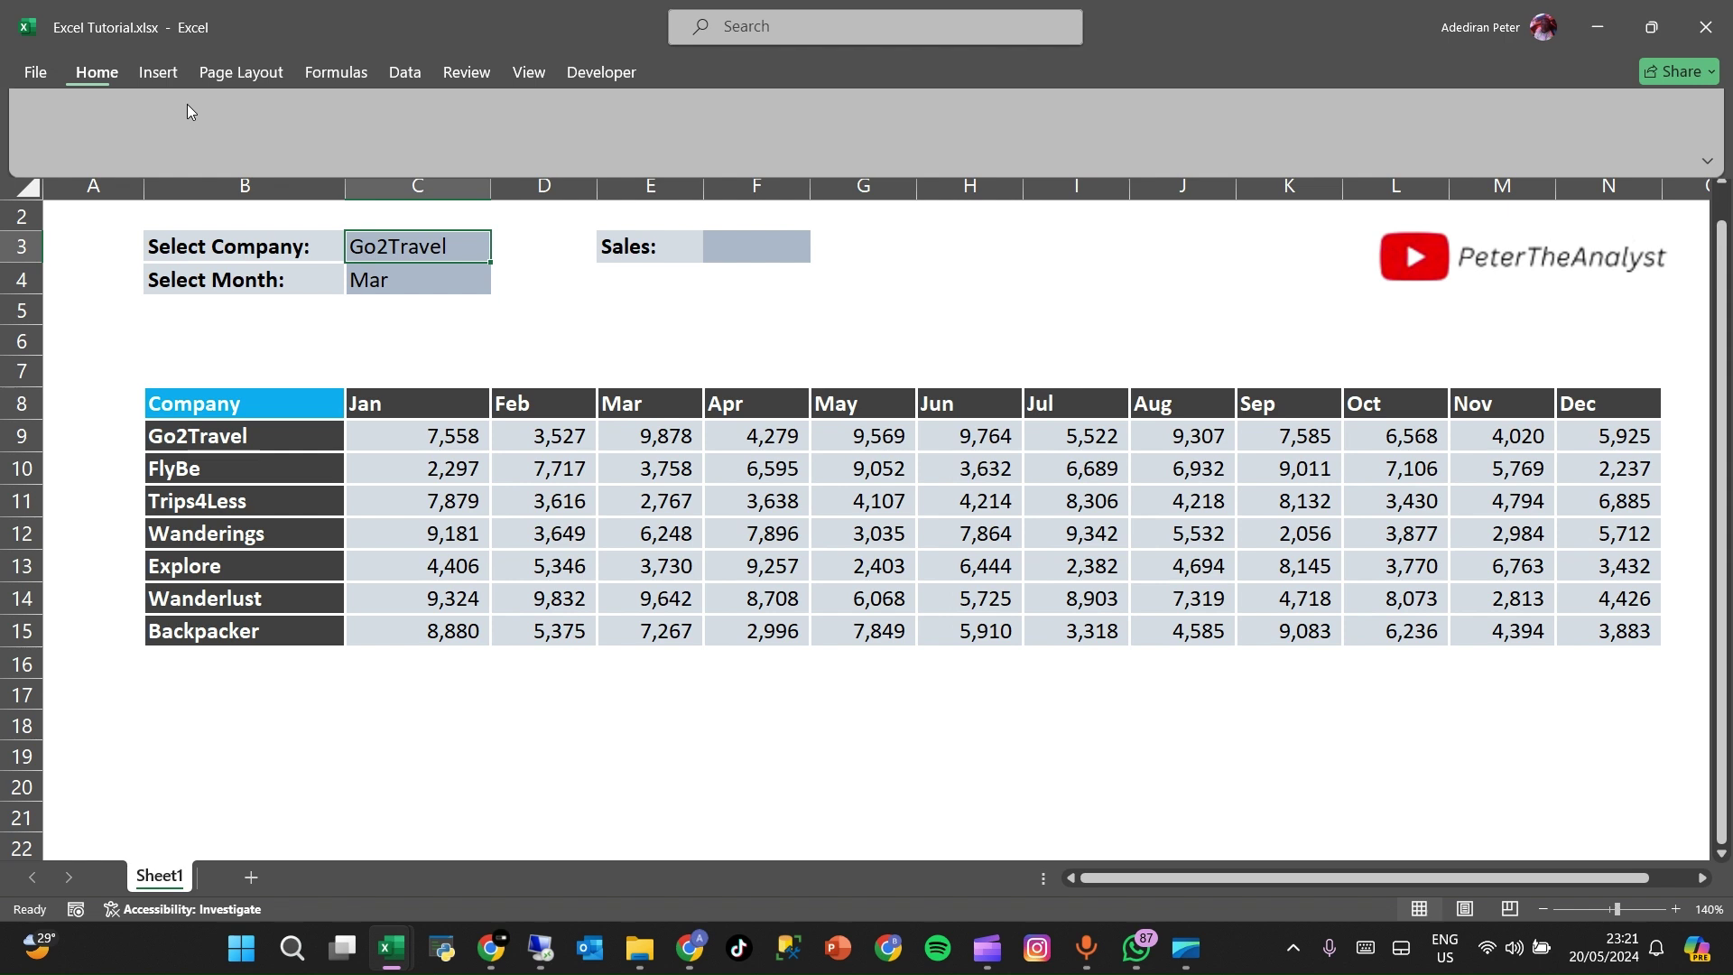
pyautogui.click(397, 72)
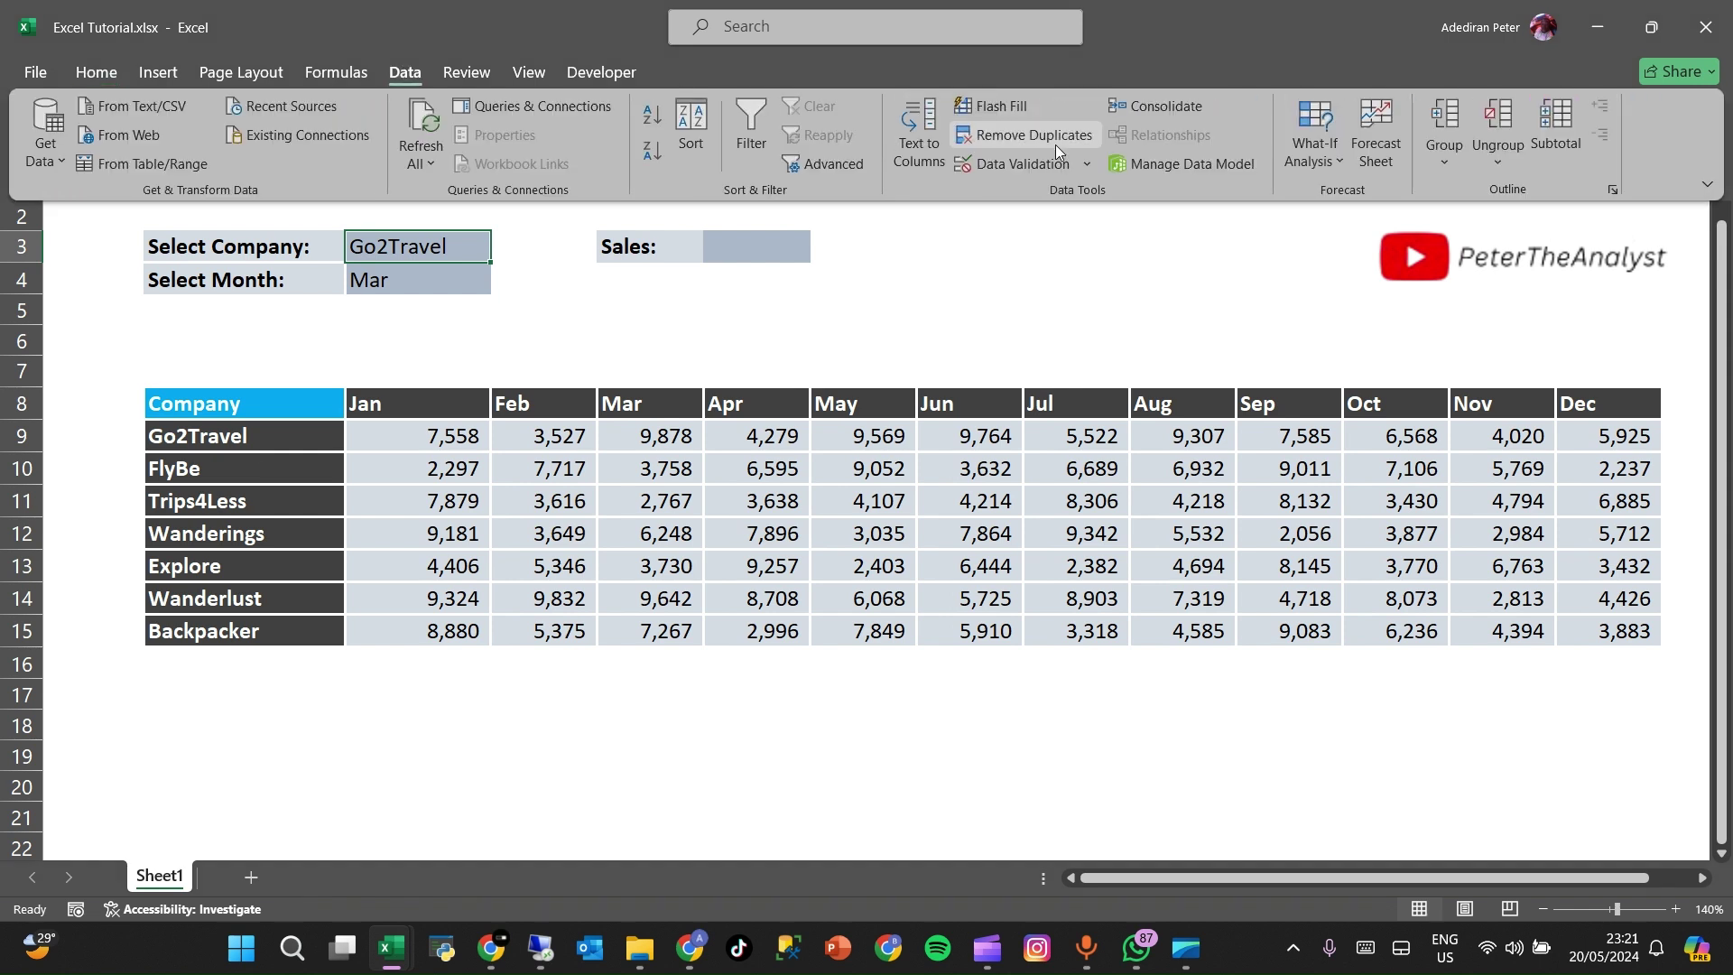
# - Add list data validation to C3 with source =$B$9:$B$15, the company names
pyautogui.click(1020, 165)
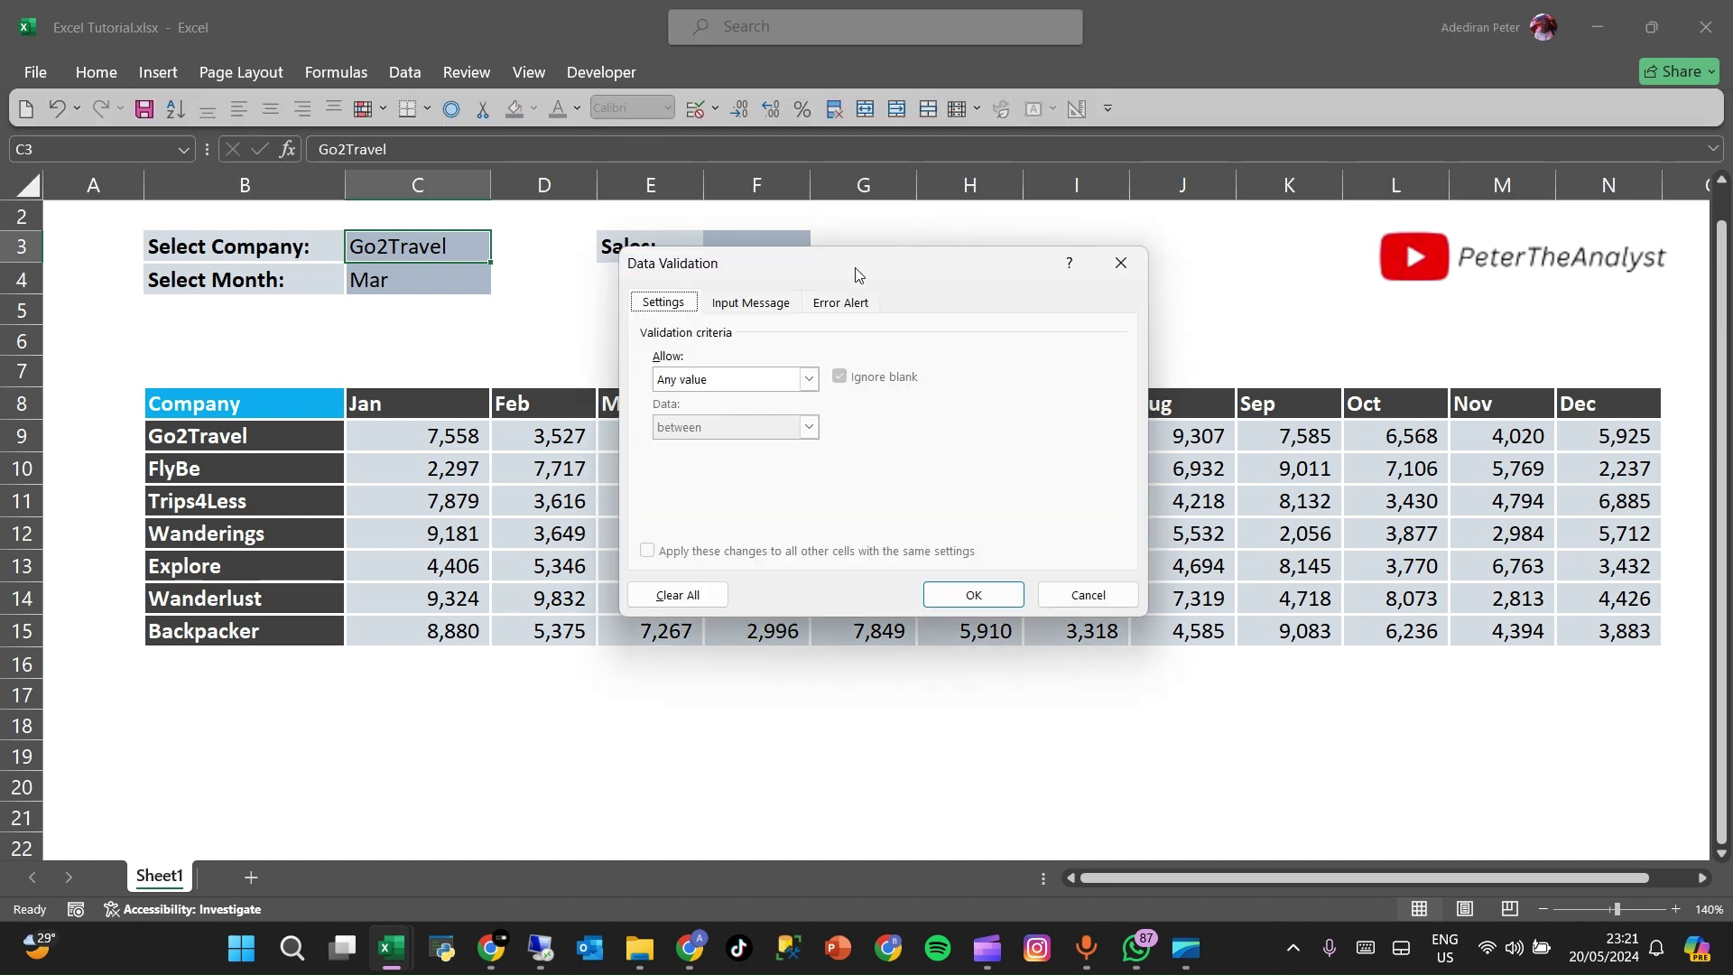
pyautogui.click(808, 380)
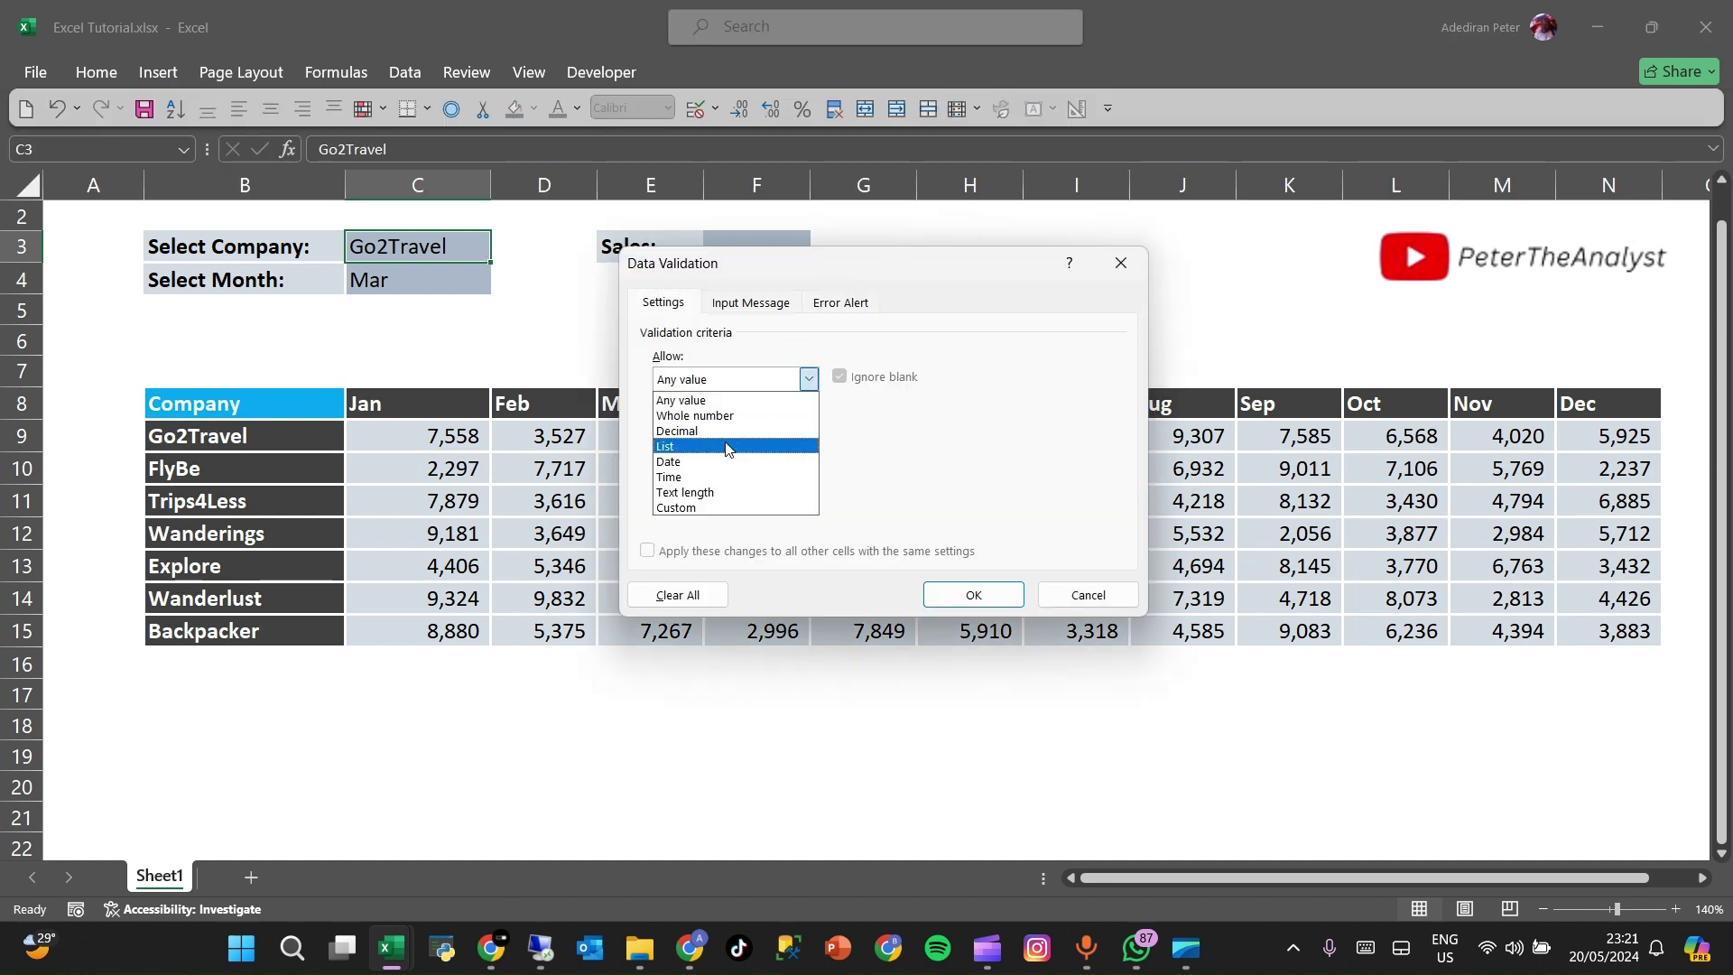
pyautogui.click(728, 446)
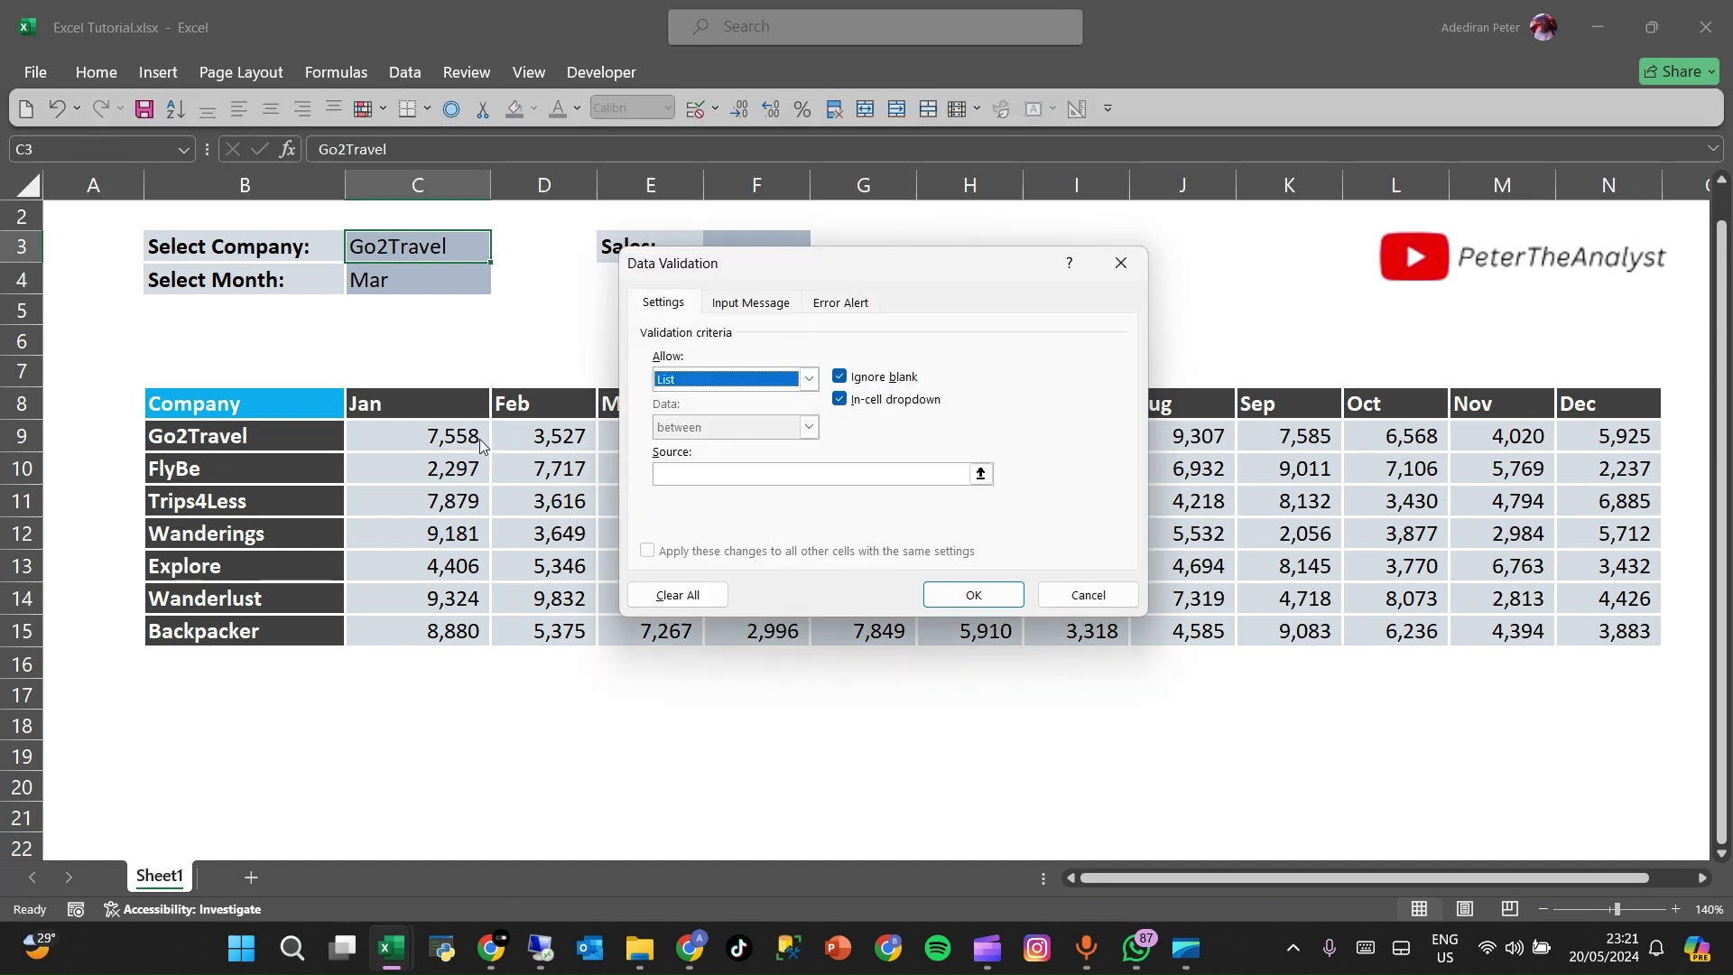
pyautogui.click(981, 475)
pyautogui.moveTo(266, 438); pyautogui.dragTo(242, 621)
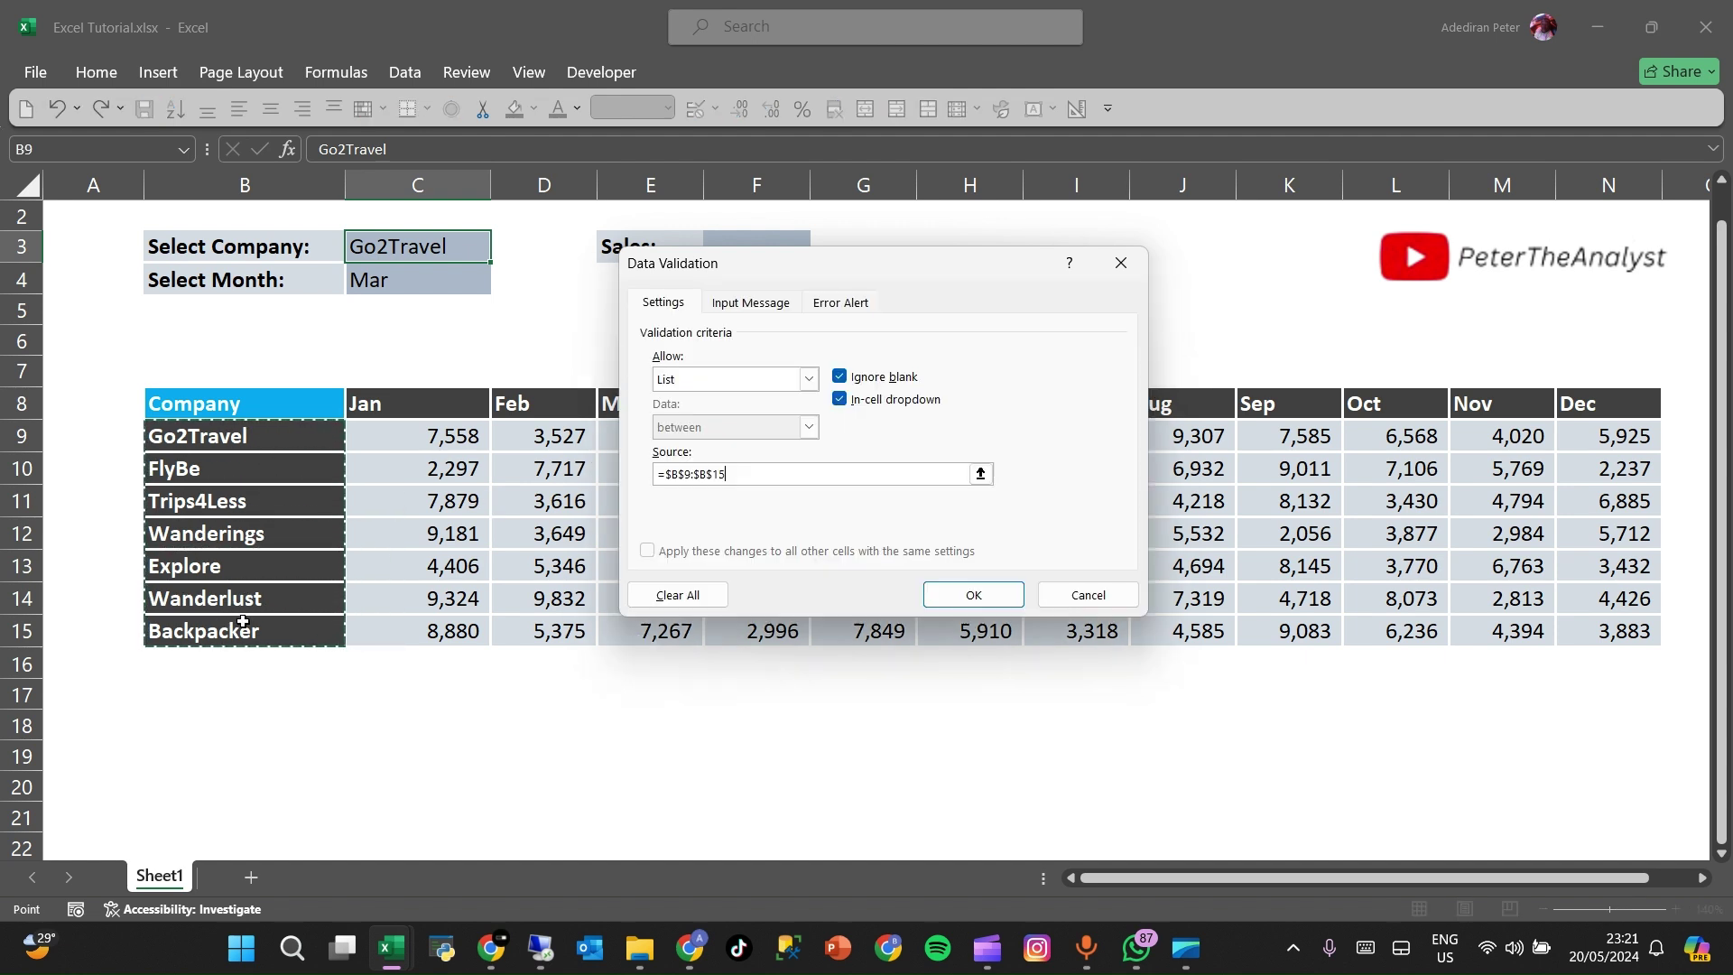
pyautogui.click(975, 594)
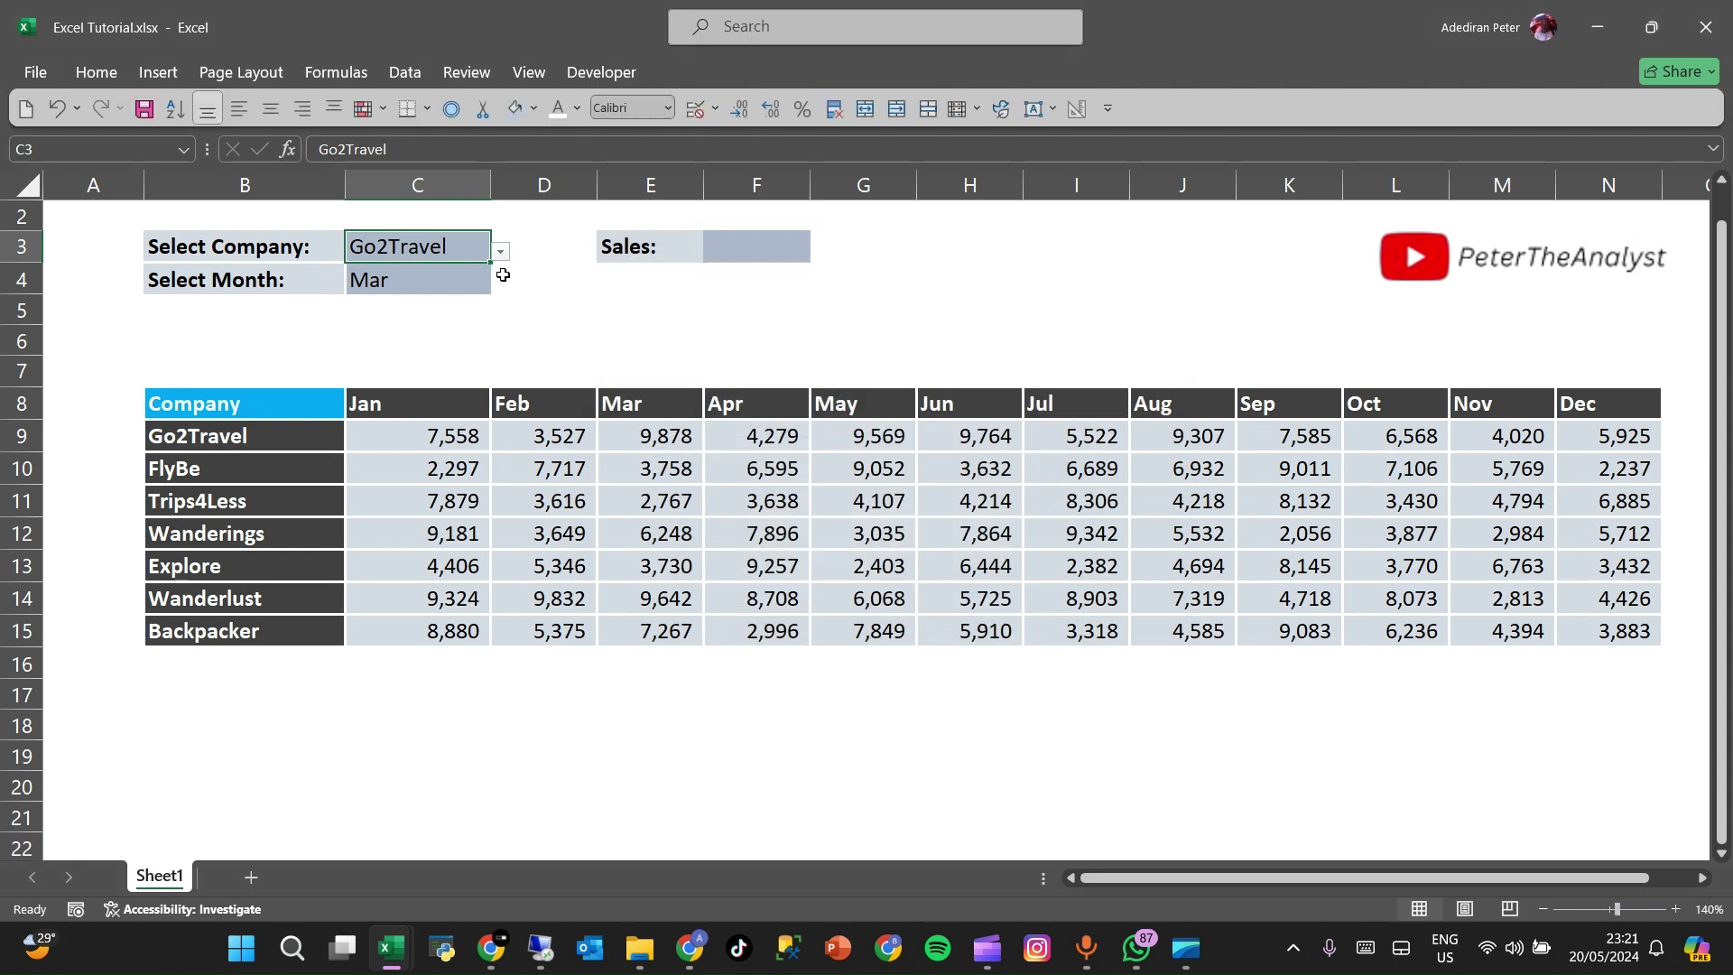
# - Choose Trips4Less from C3's new company dropdown
pyautogui.click(501, 254)
pyautogui.click(430, 321)
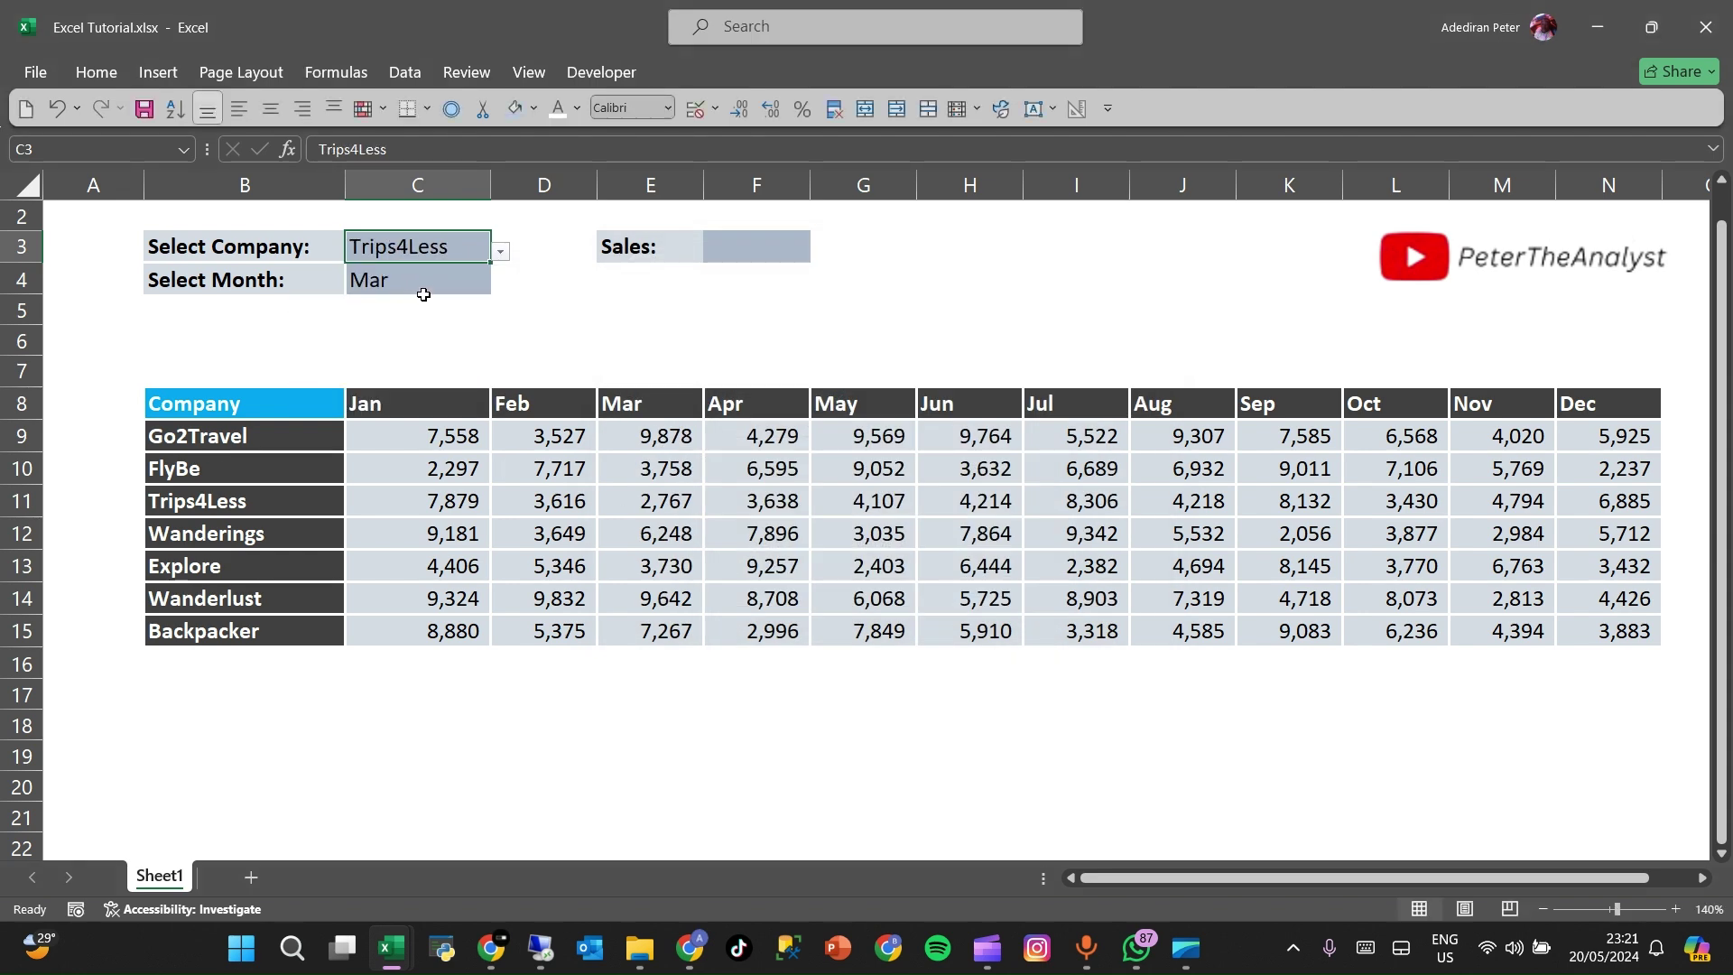
pyautogui.click(426, 285)
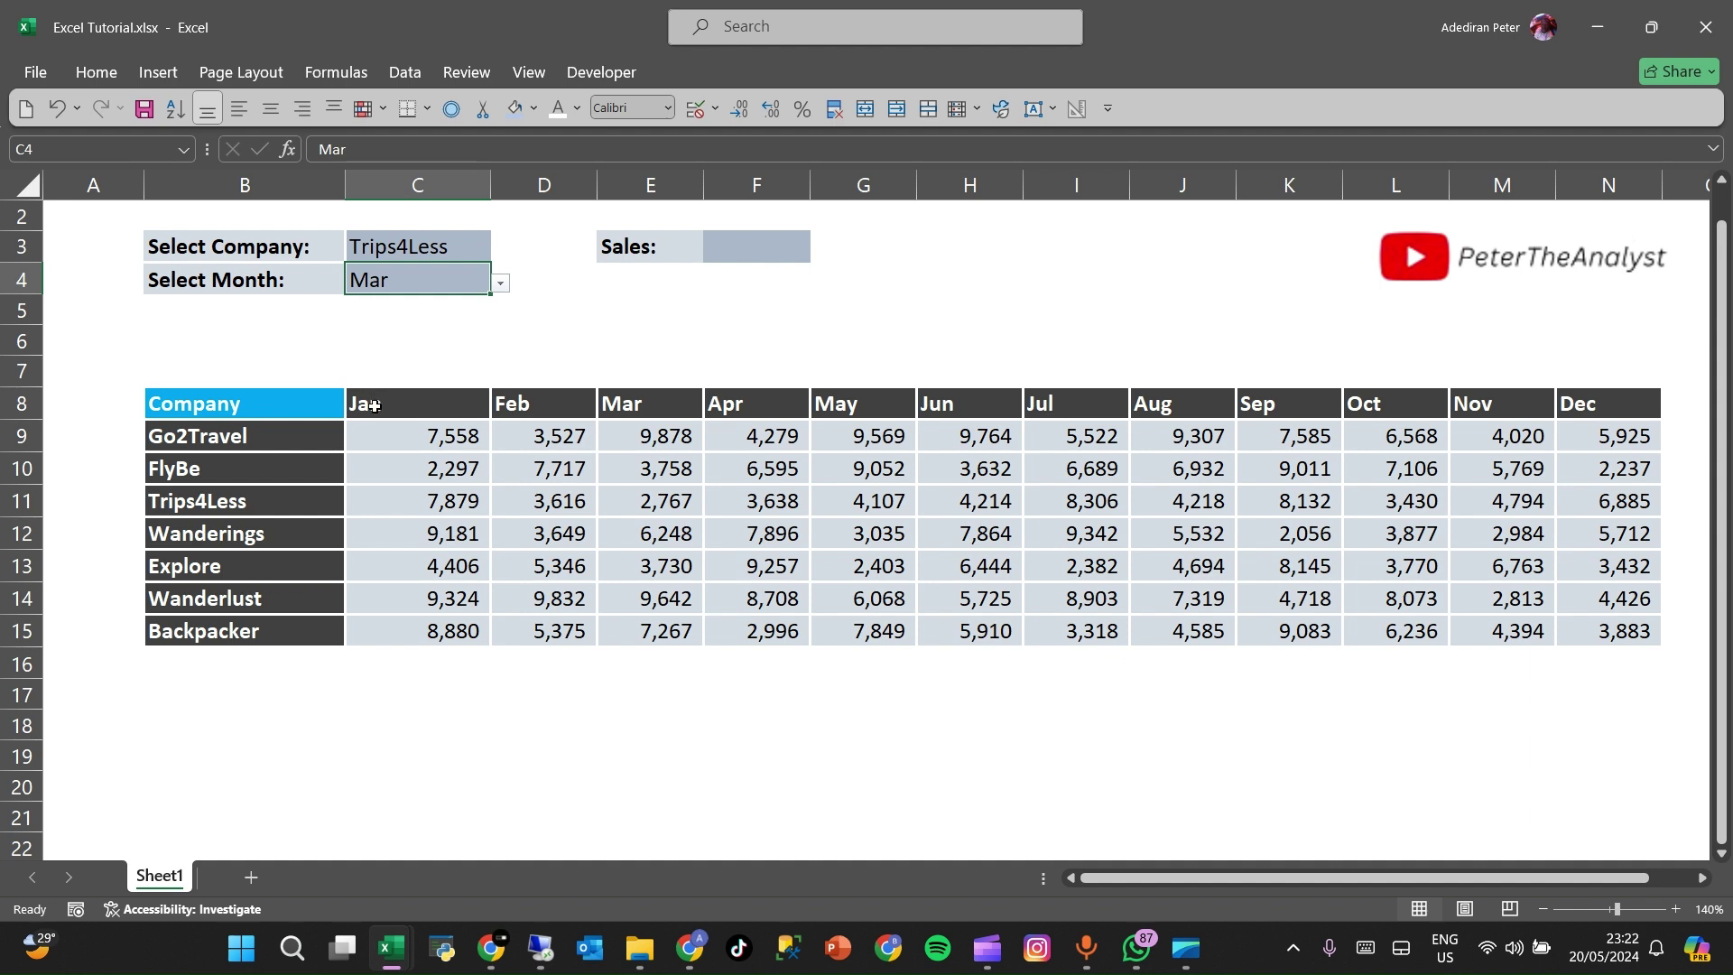
# - Set the month cell C4's data validation to allow a List
pyautogui.moveTo(371, 404); pyautogui.dragTo(1635, 406)
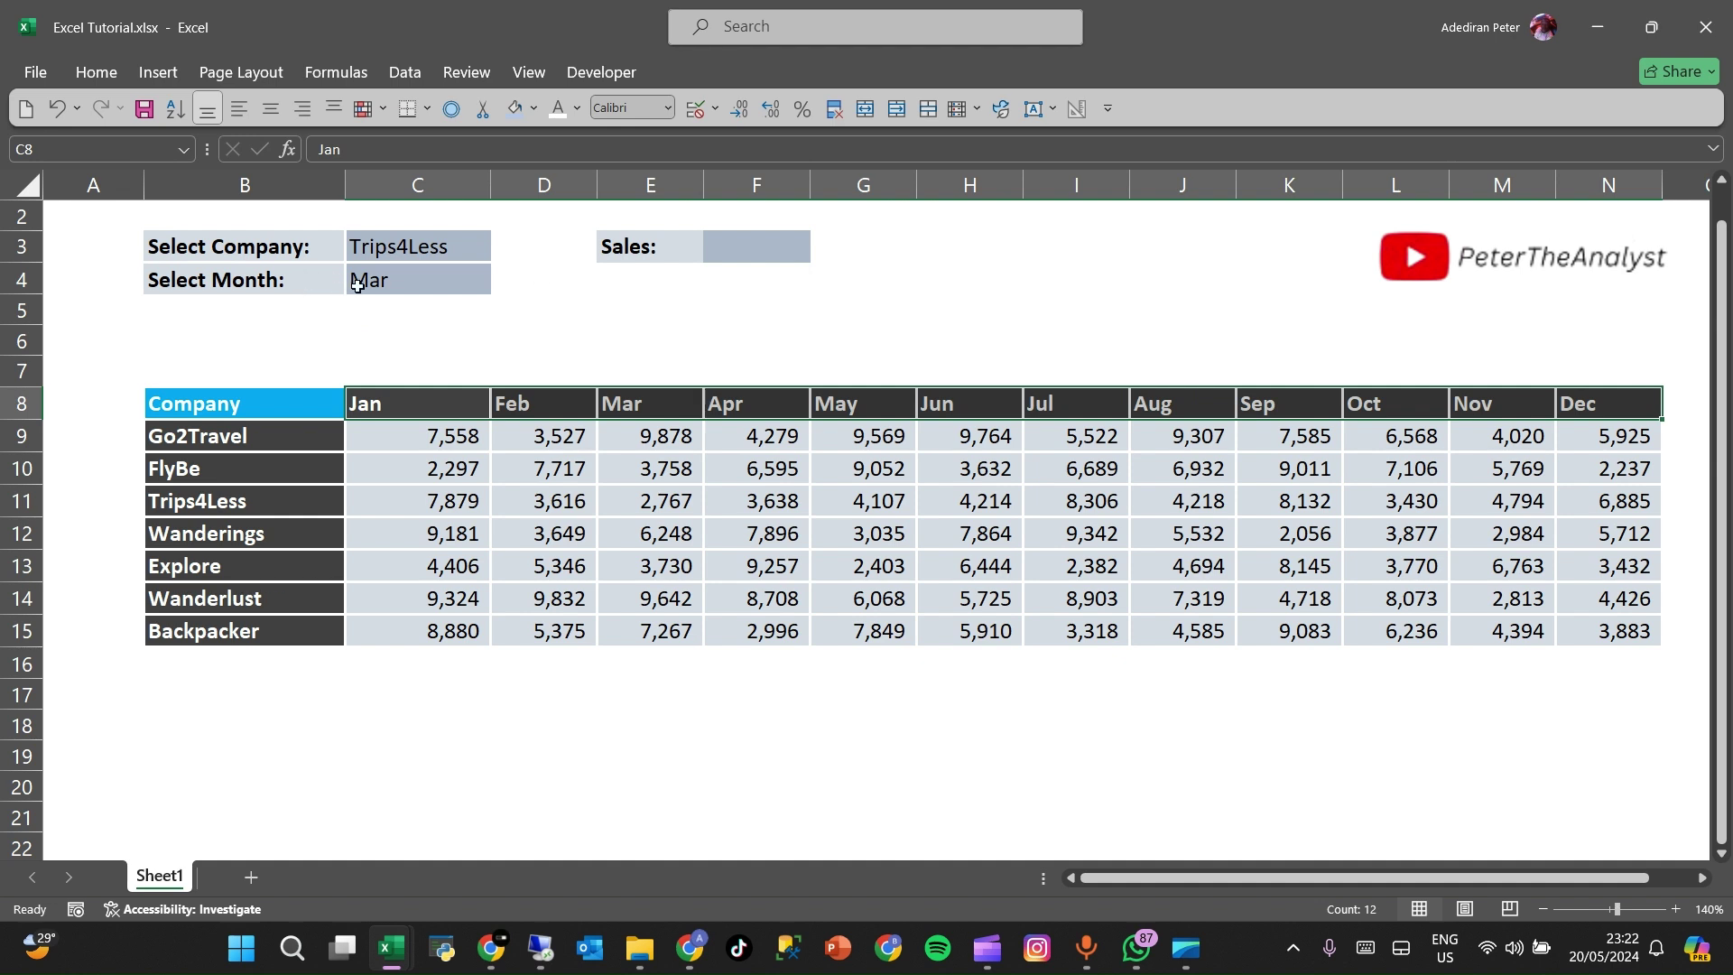
pyautogui.click(359, 284)
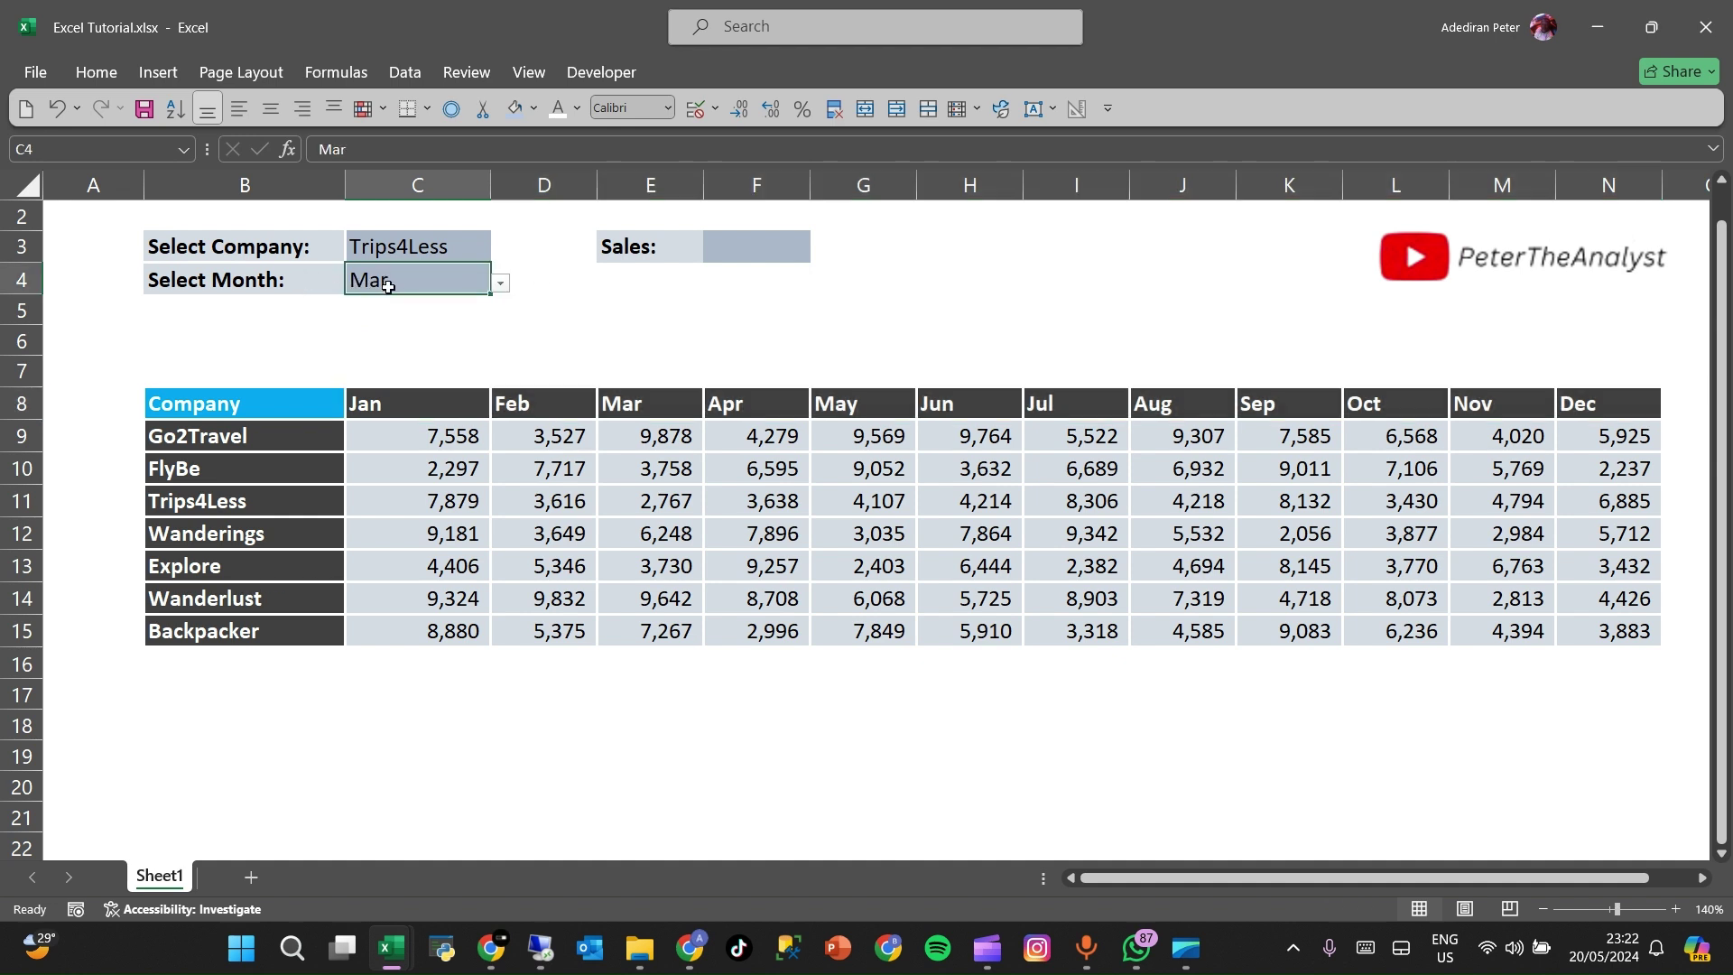
pyautogui.click(97, 72)
pyautogui.click(403, 73)
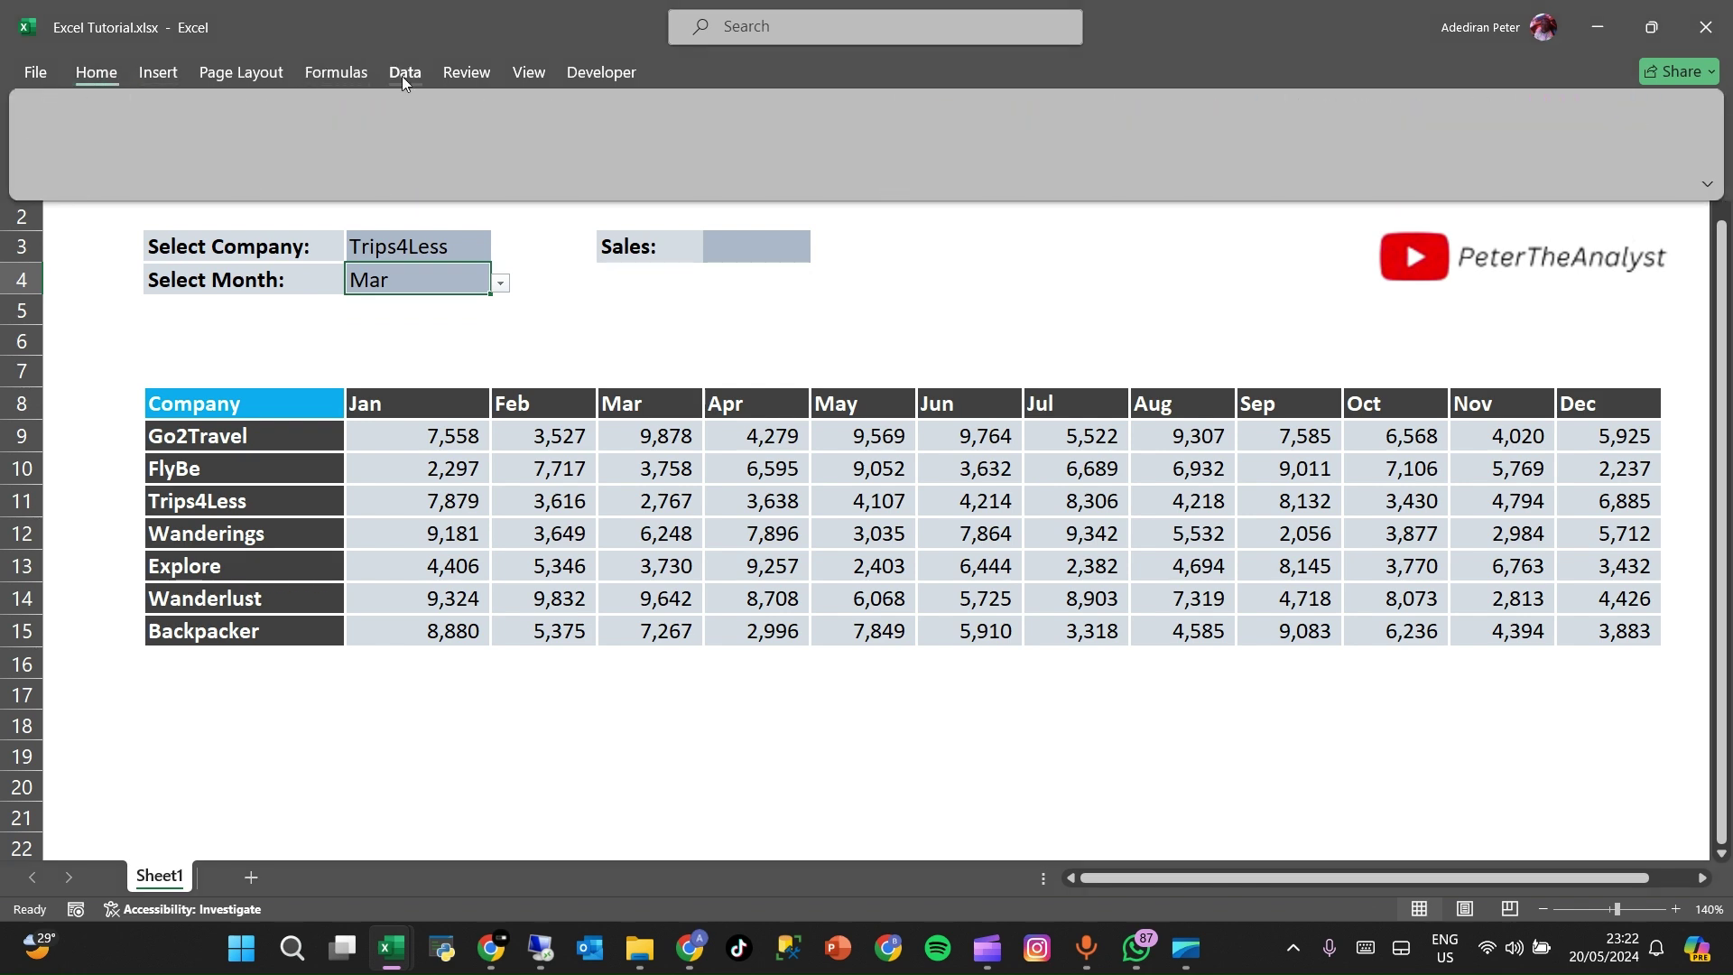
pyautogui.click(1022, 164)
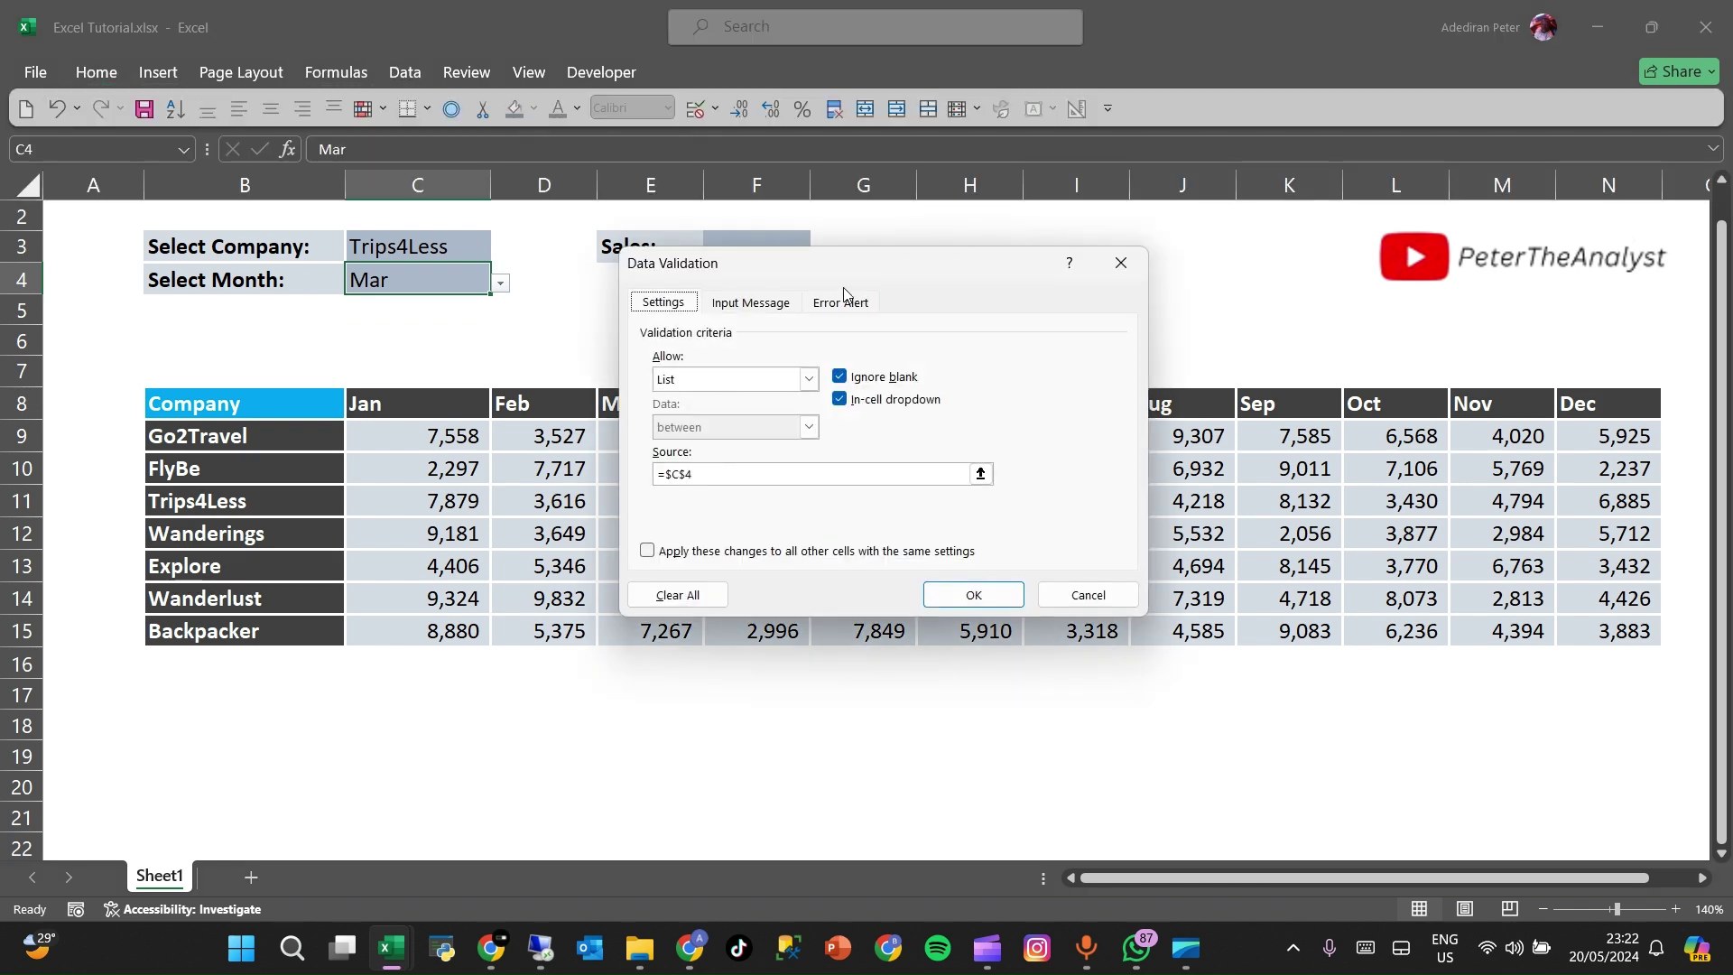
pyautogui.click(809, 379)
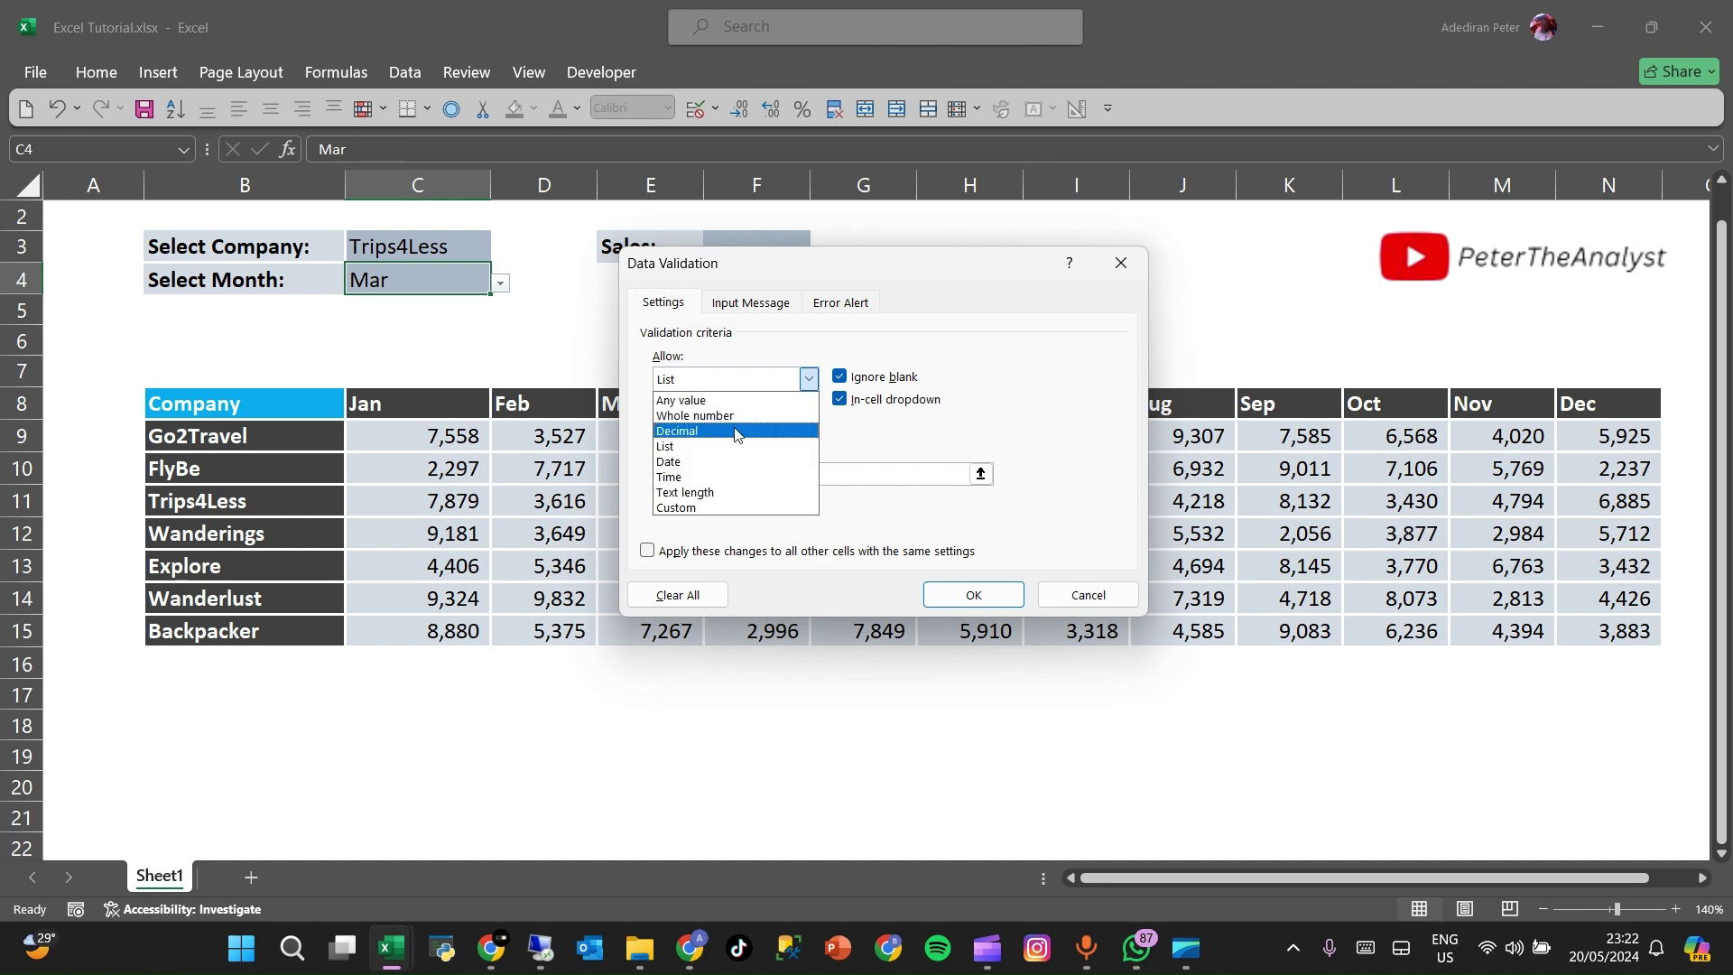
pyautogui.click(722, 438)
# - Use the Jan–Dec headers $C$8:$N$8 as the list source and choose May
pyautogui.click(981, 473)
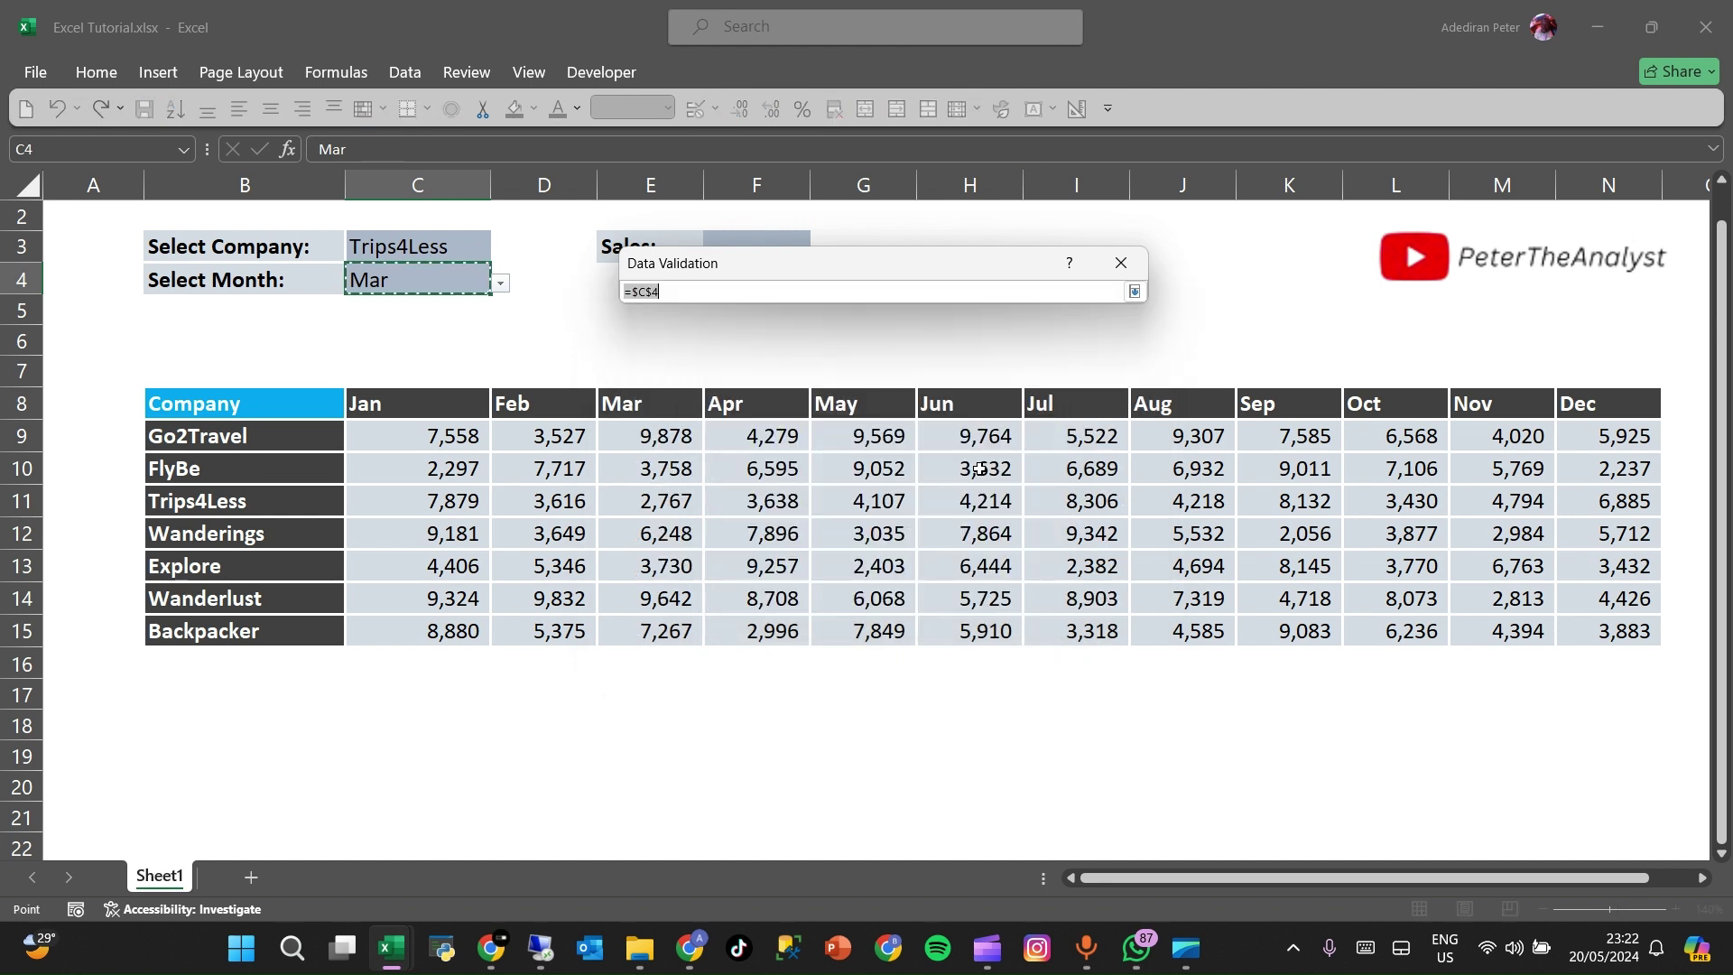
pyautogui.click(387, 404)
pyautogui.moveTo(386, 405); pyautogui.dragTo(1621, 414)
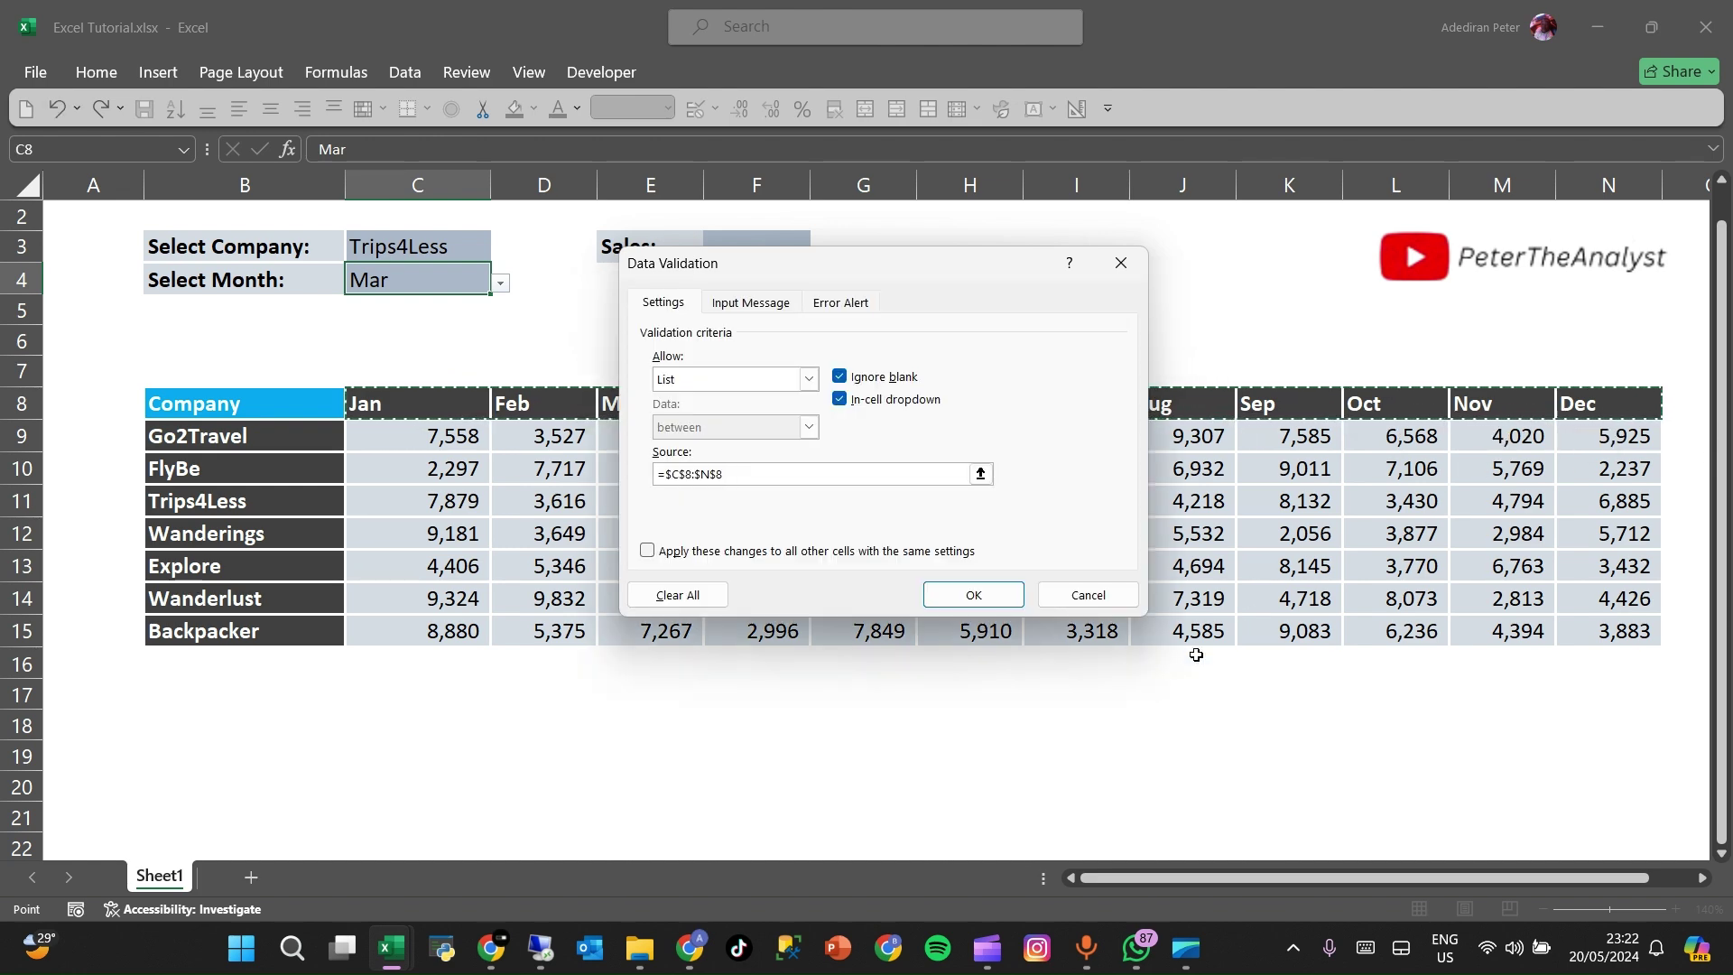
pyautogui.click(974, 595)
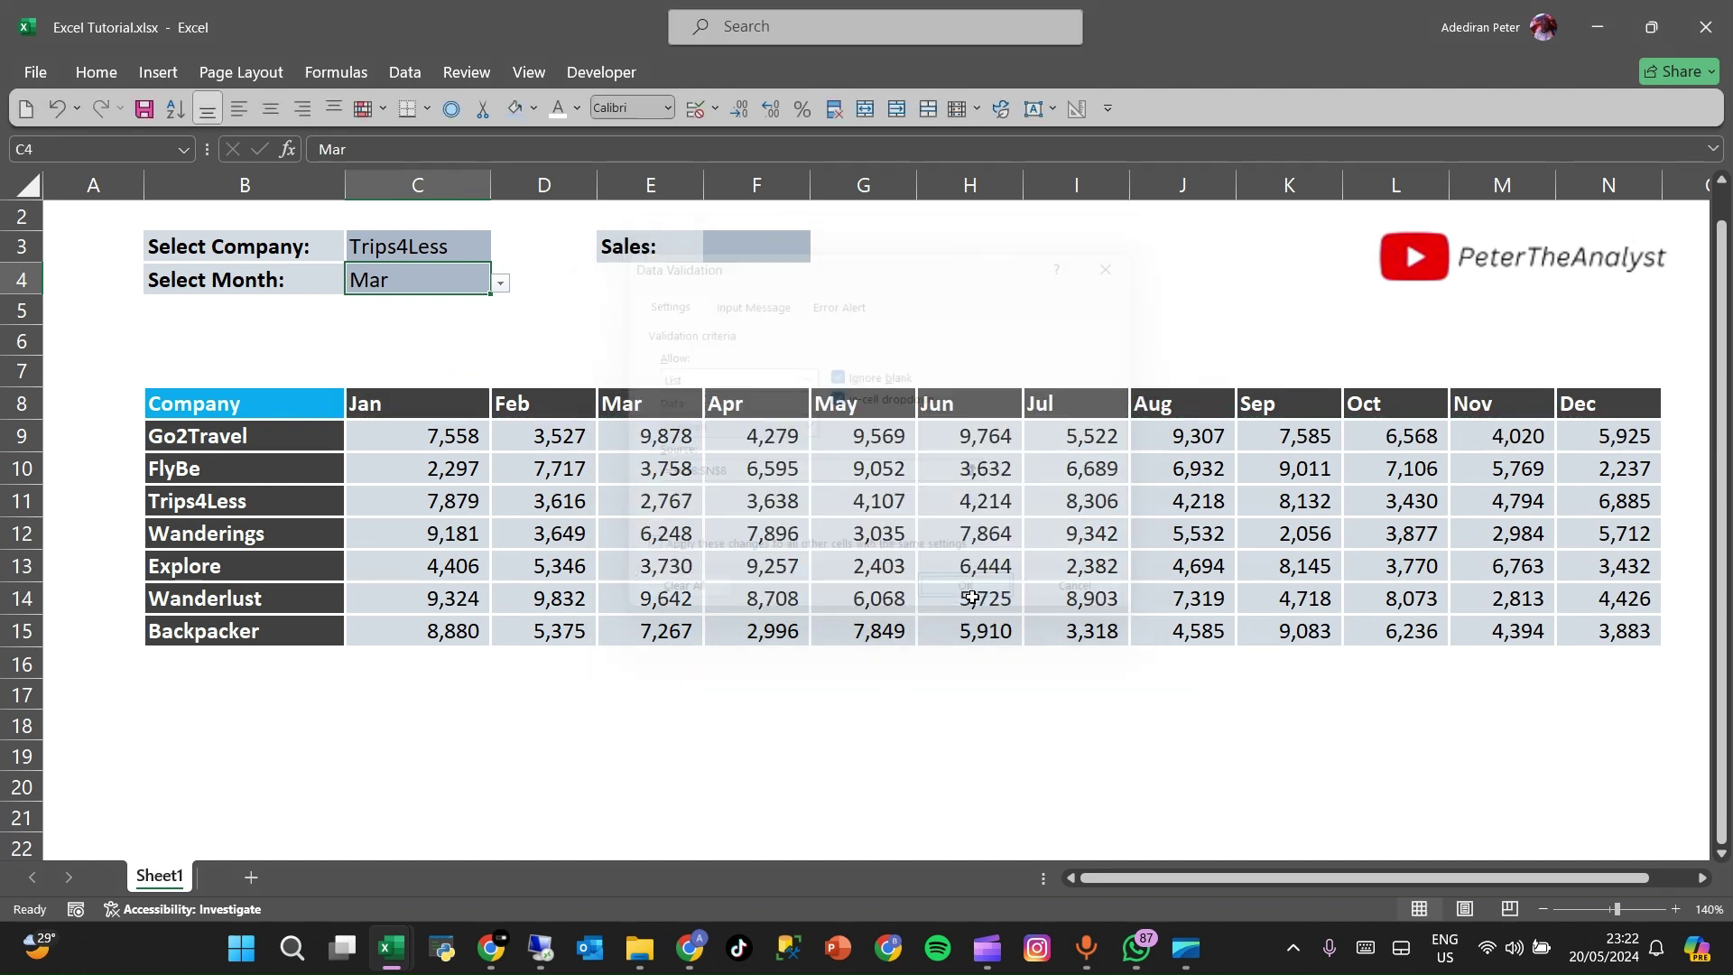
pyautogui.click(500, 283)
pyautogui.click(397, 350)
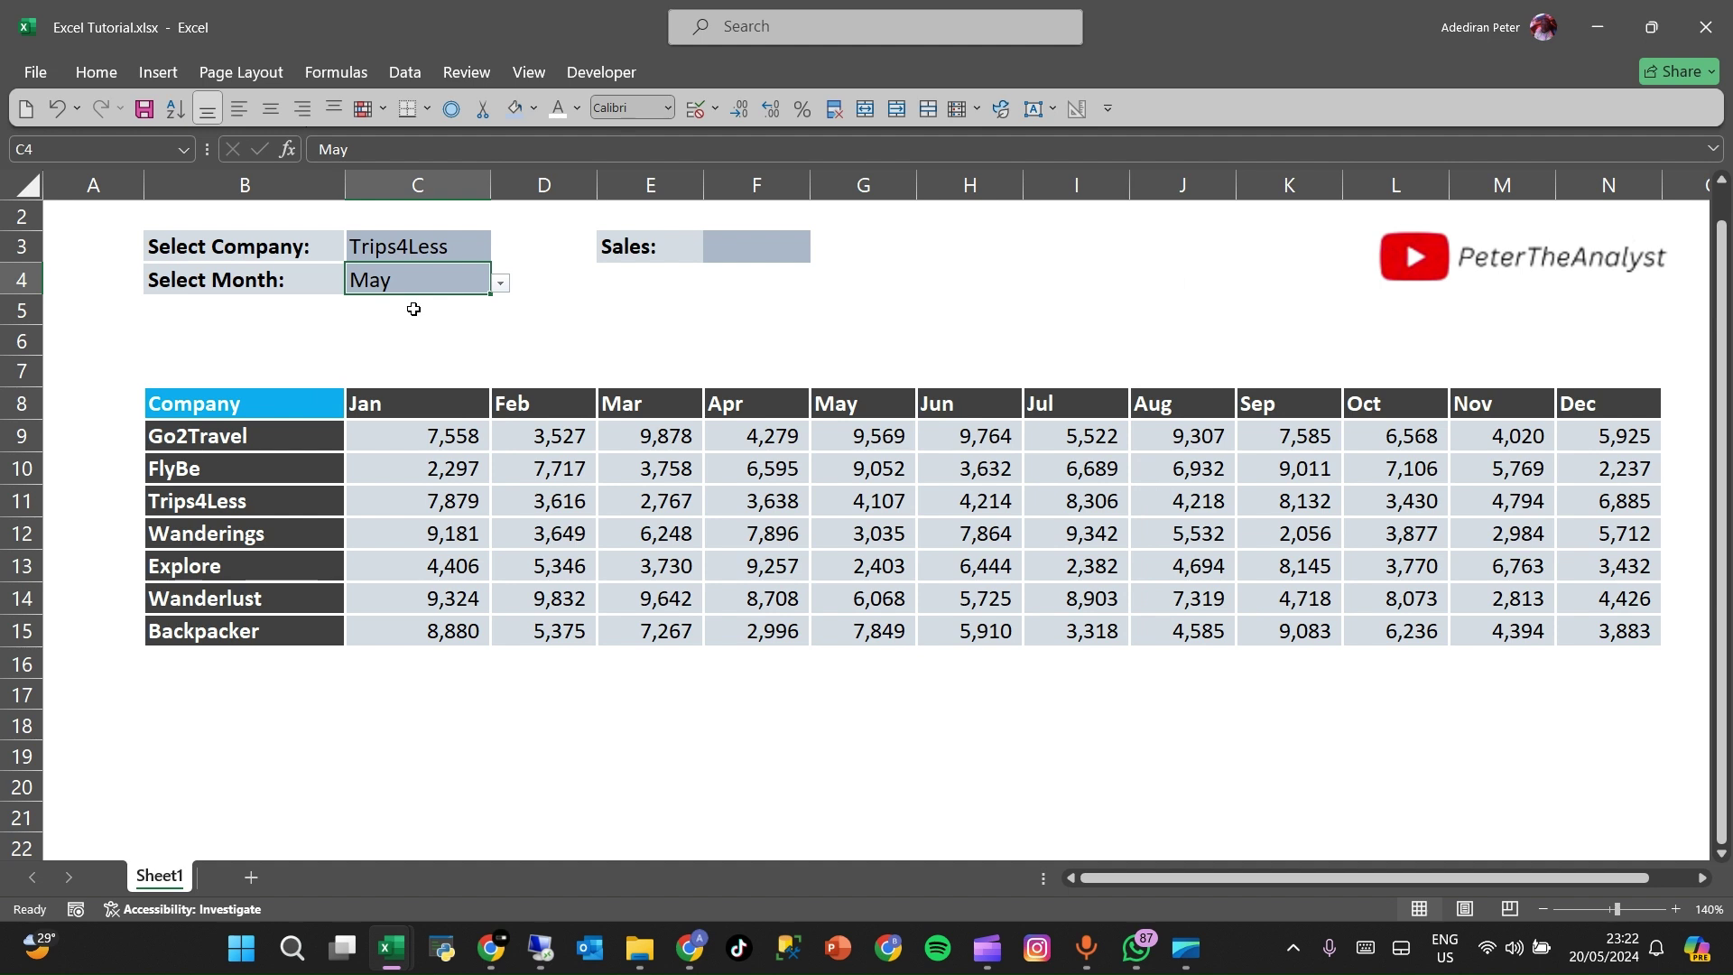
# - Begin F3's formula as =XLOOKUP(C3,B9:B15, followed by a nested XLOOKUP
pyautogui.click(764, 247)
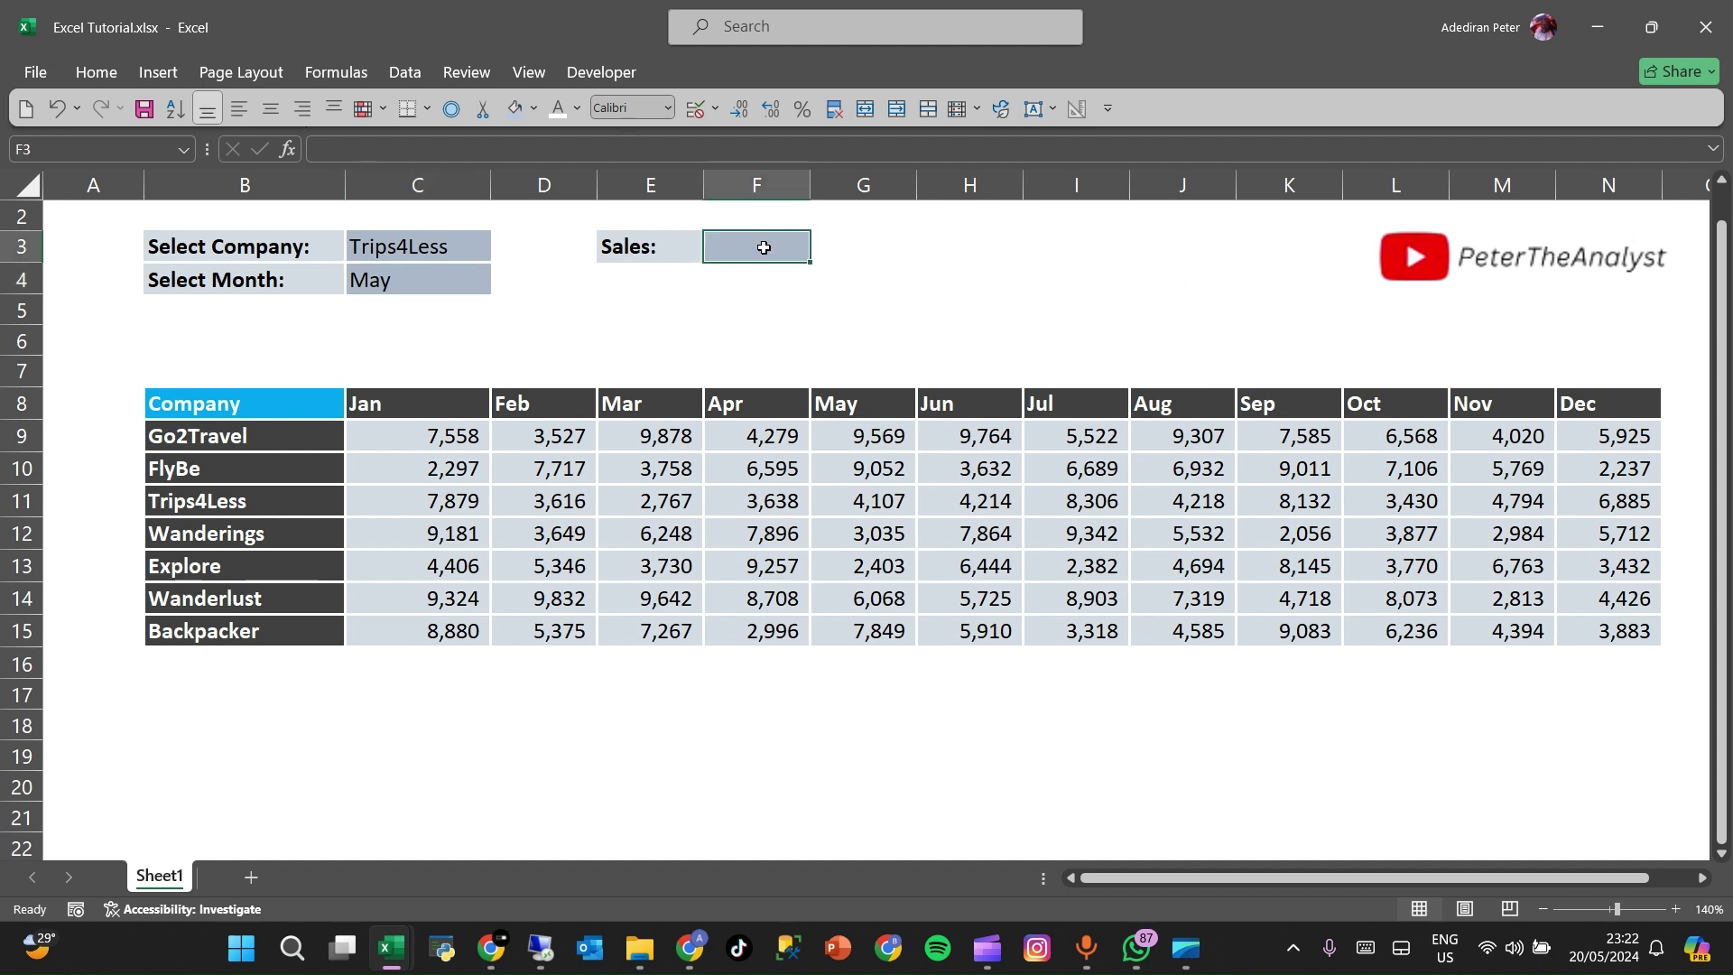
pyautogui.write('=xl')
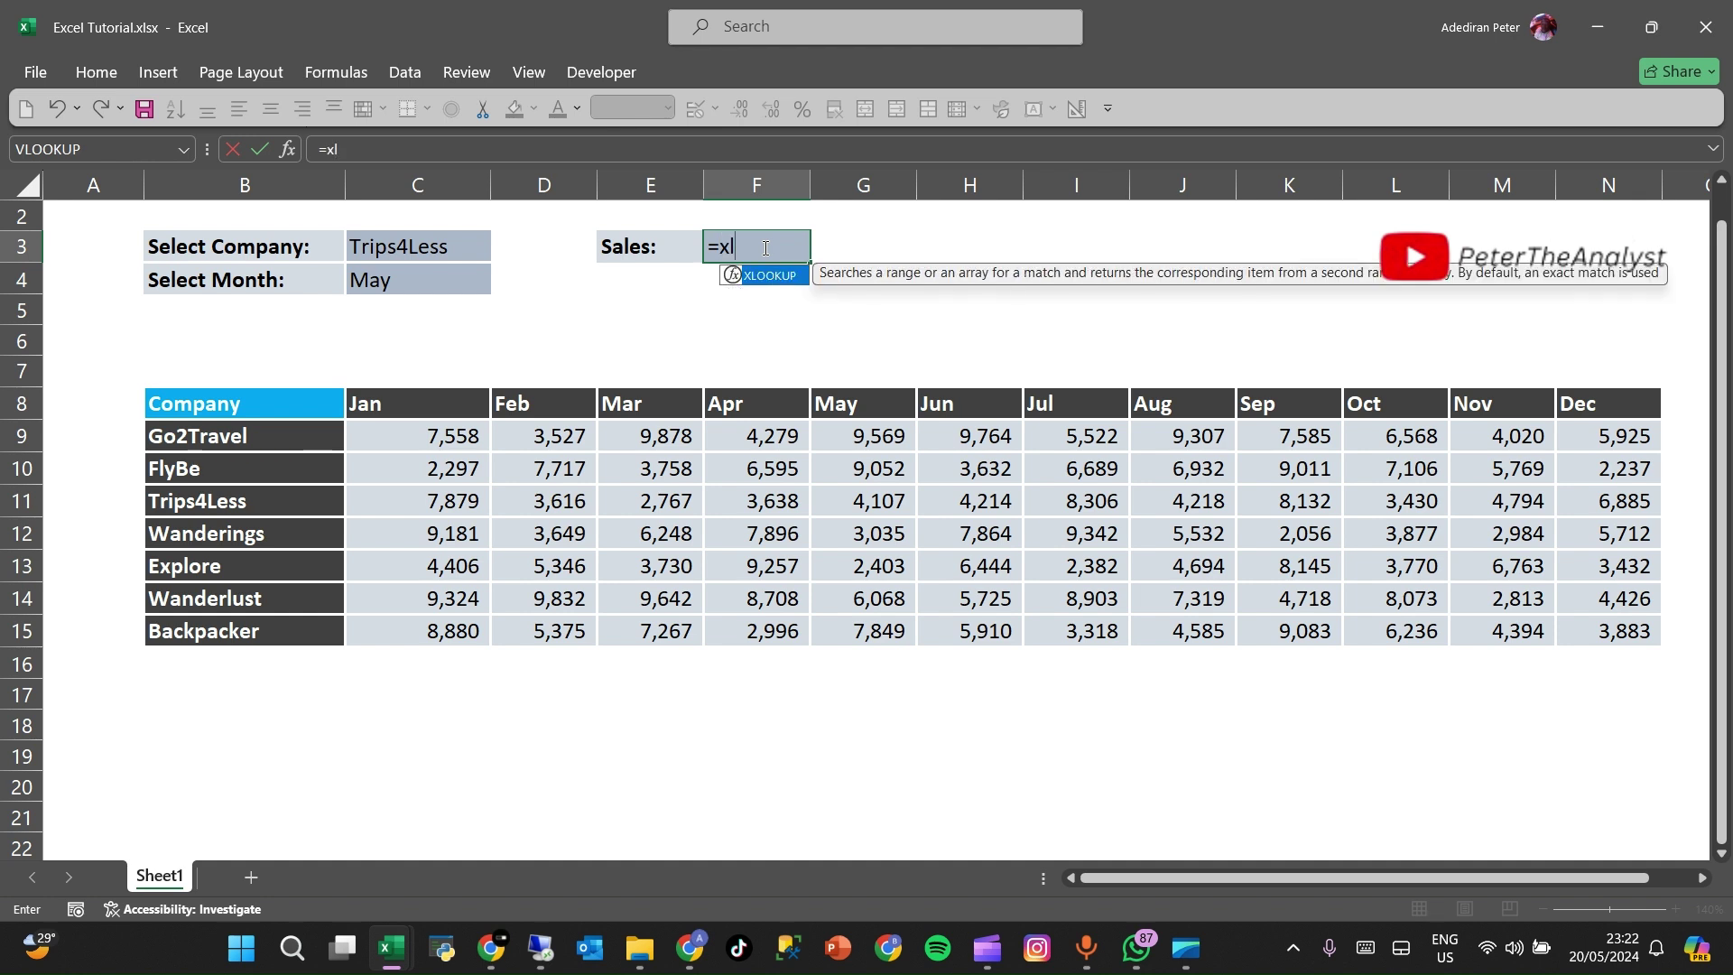
pyautogui.press('Tab')
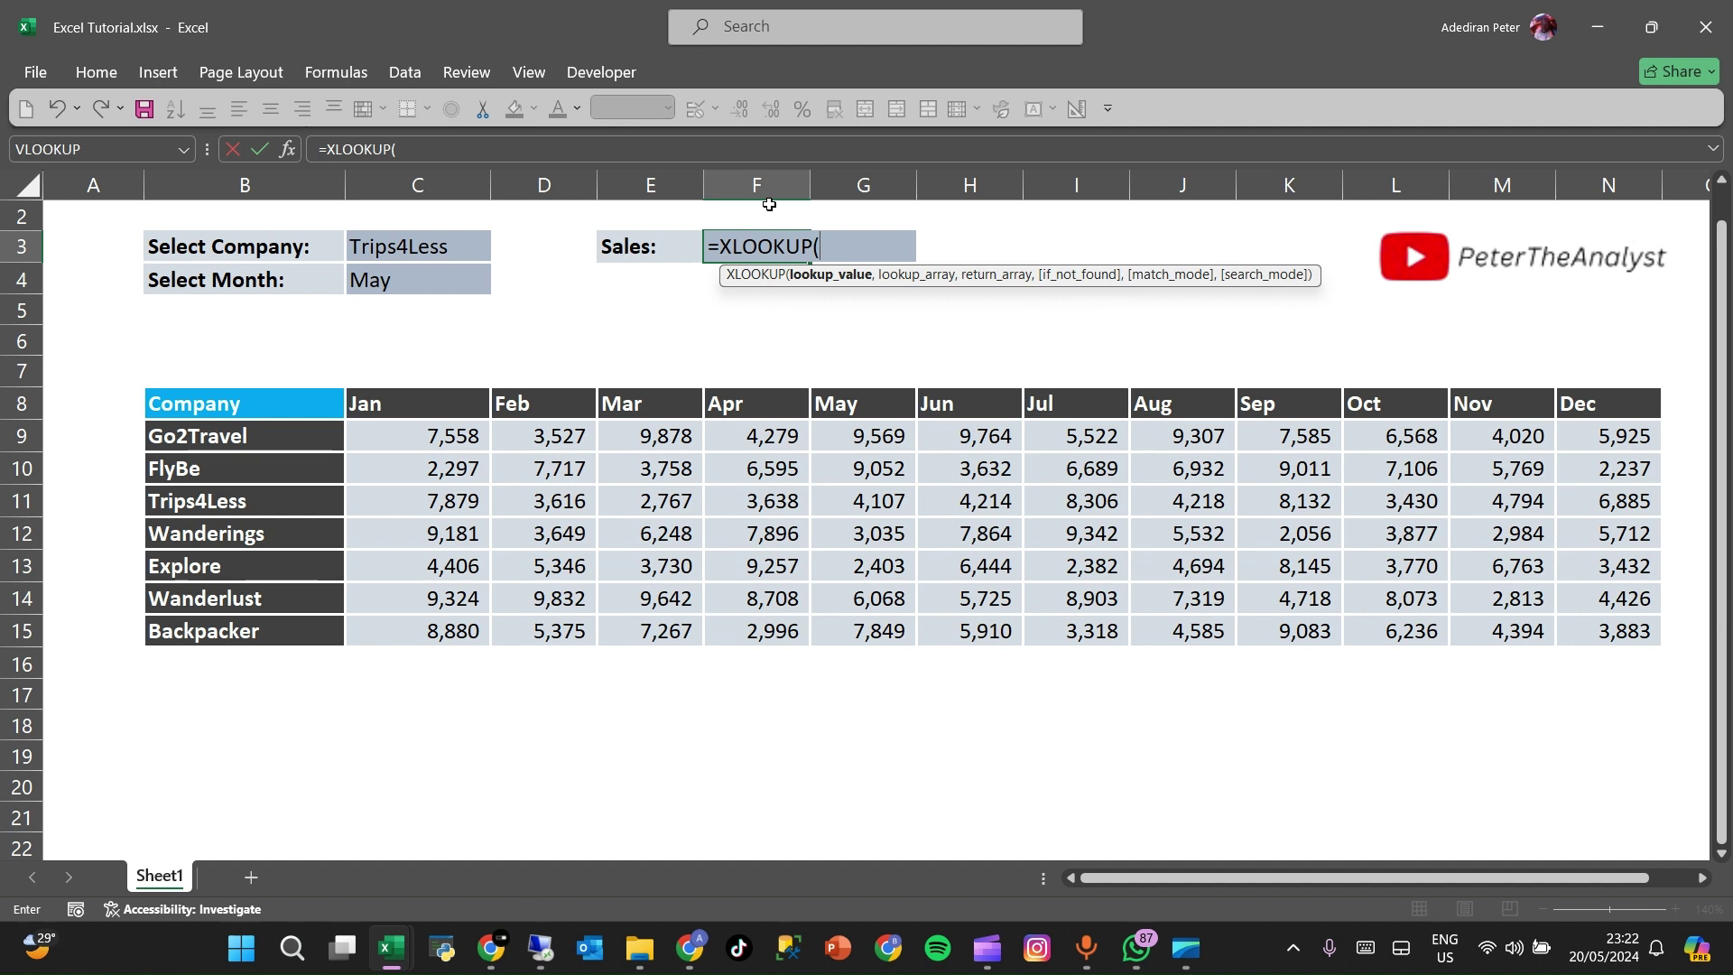
pyautogui.click(400, 249)
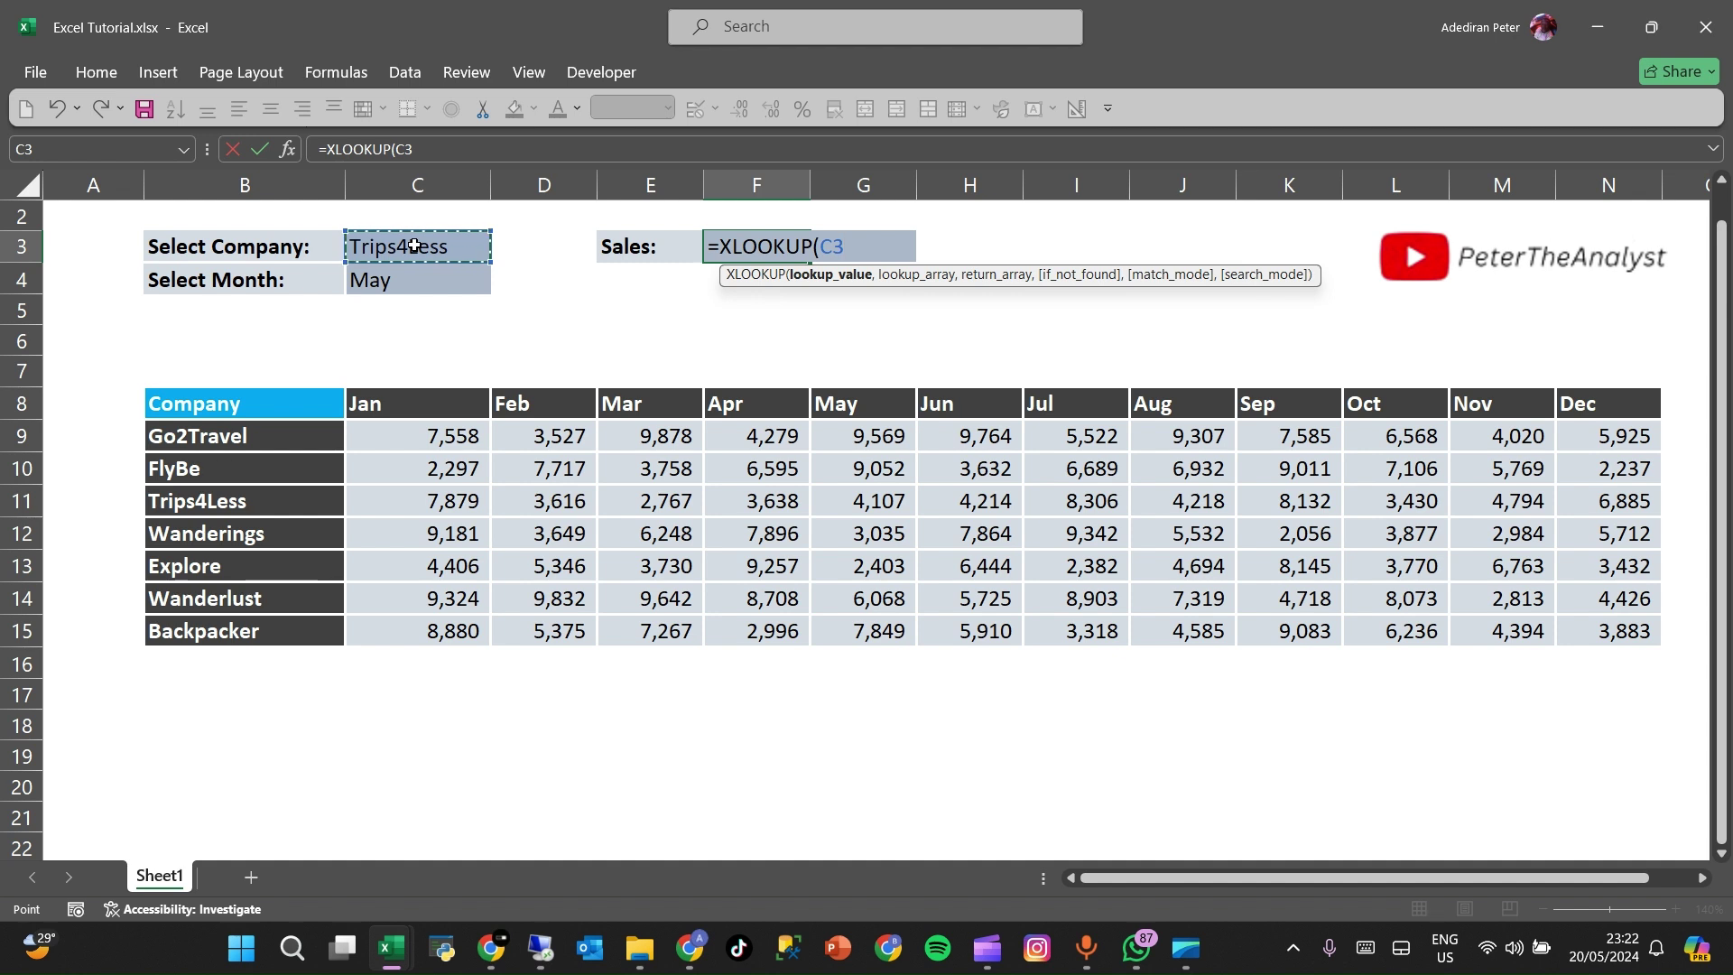
pyautogui.write(',')
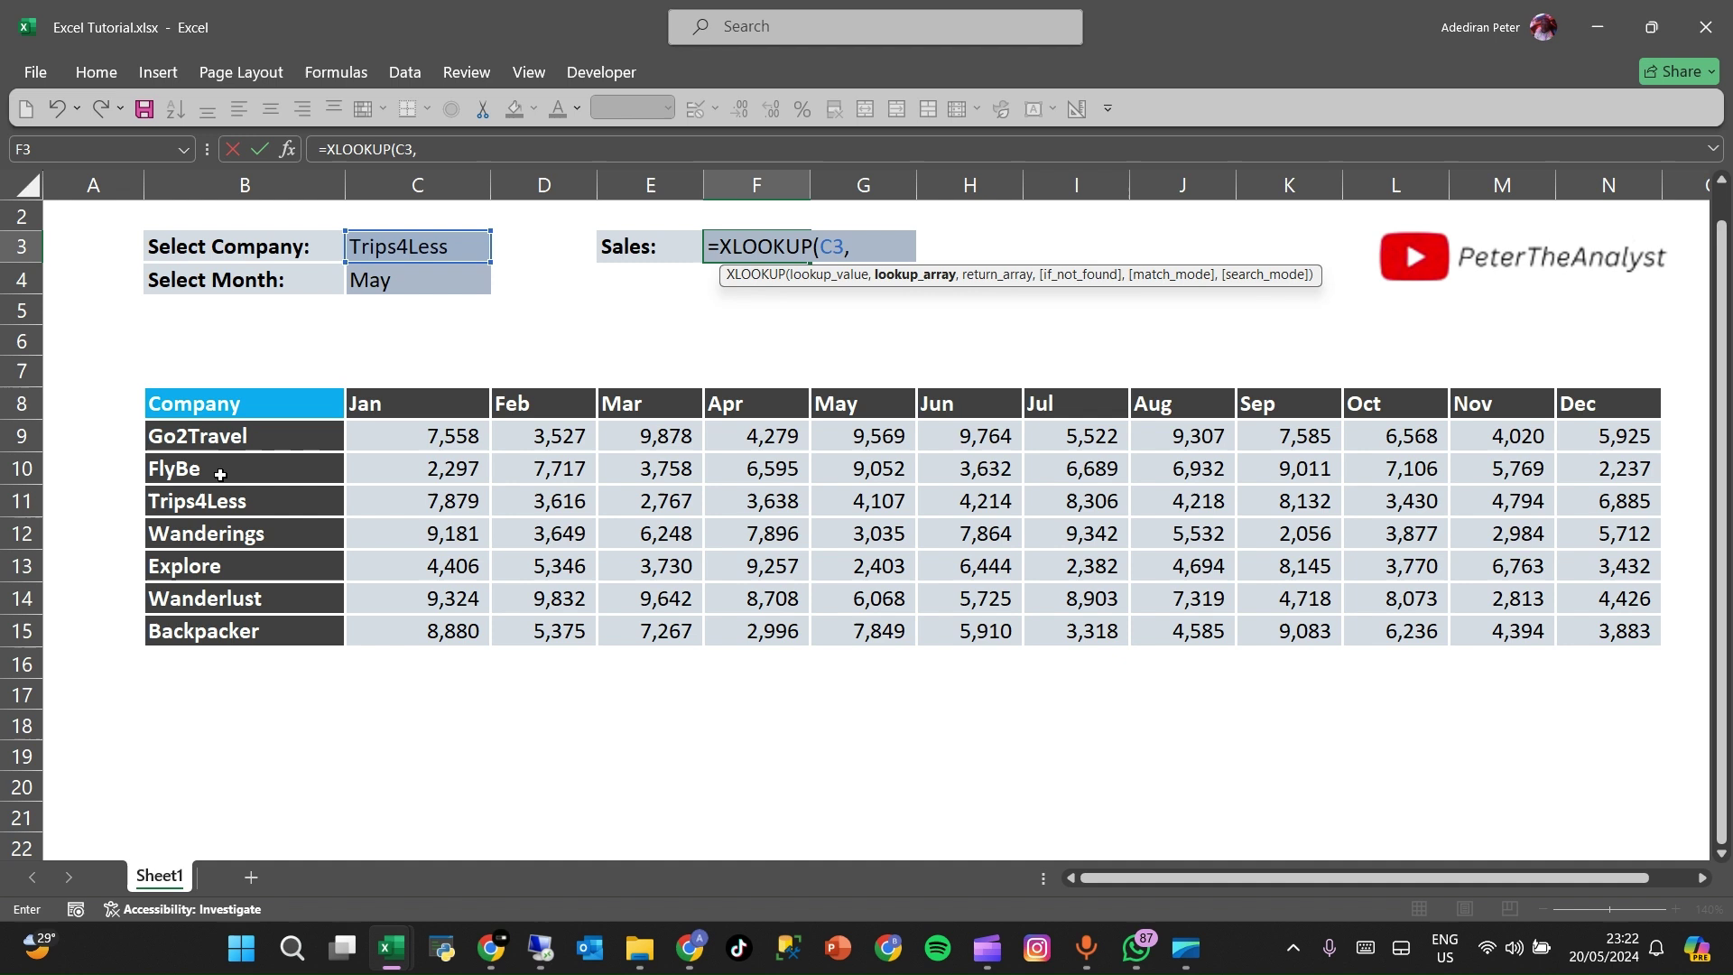
pyautogui.moveTo(230, 440); pyautogui.dragTo(228, 615)
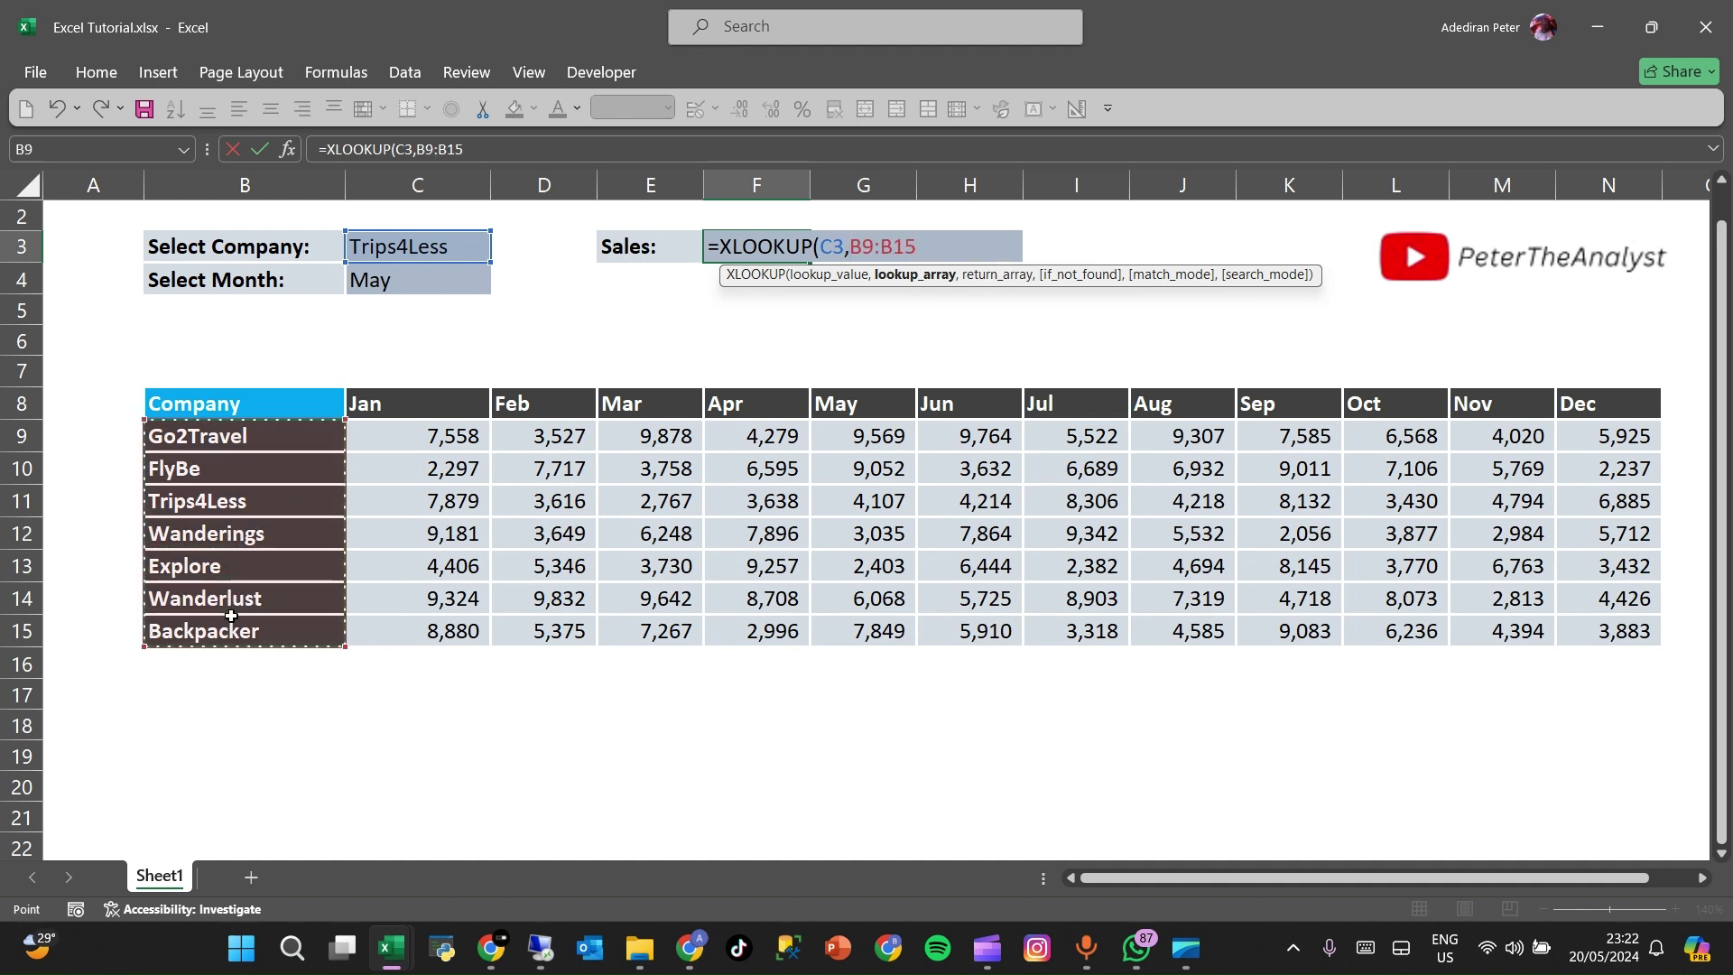
pyautogui.write(',')
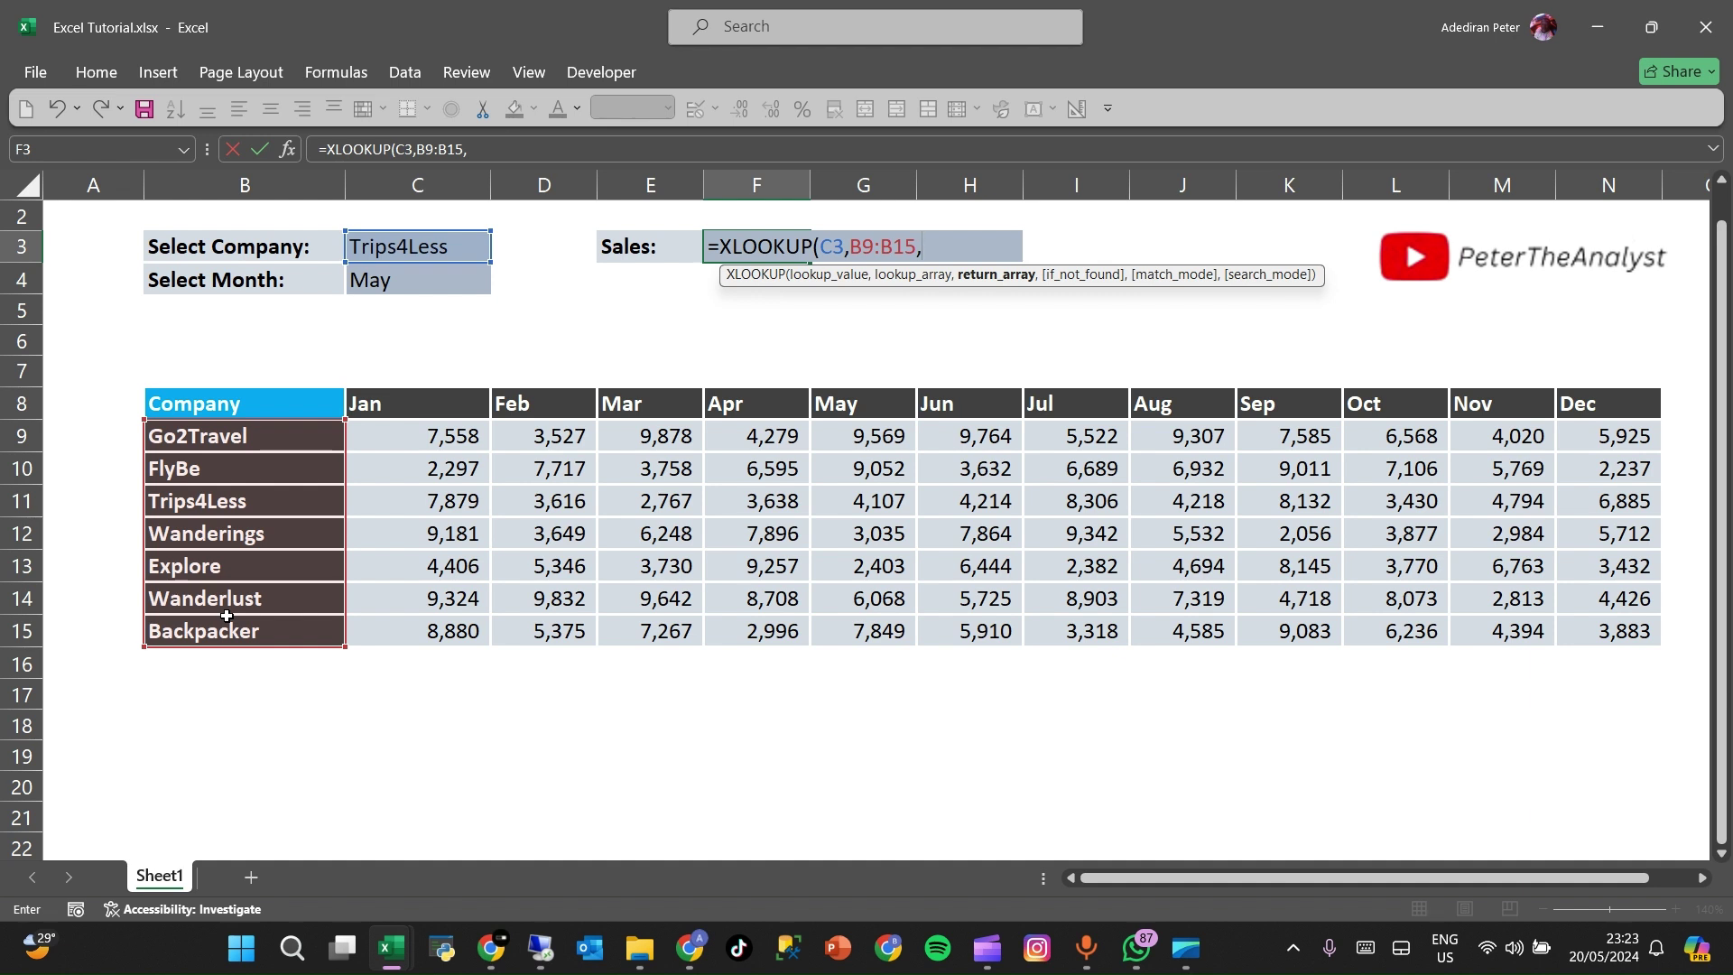
pyautogui.write('xl')
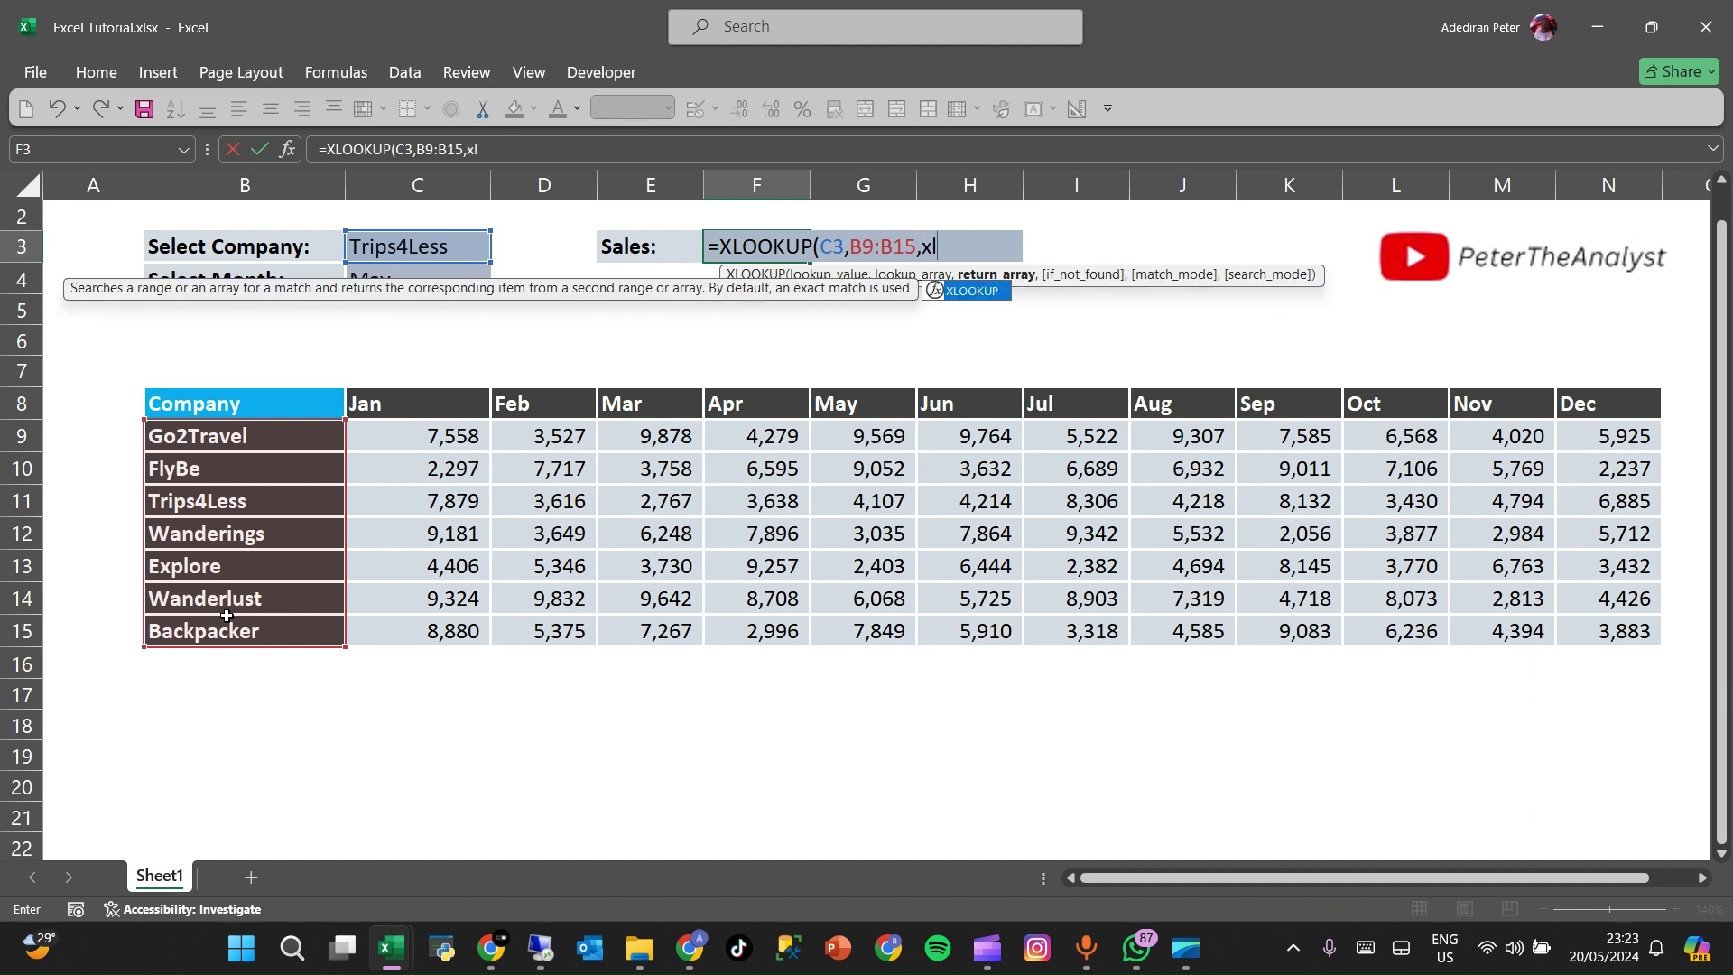
pyautogui.press('Tab')
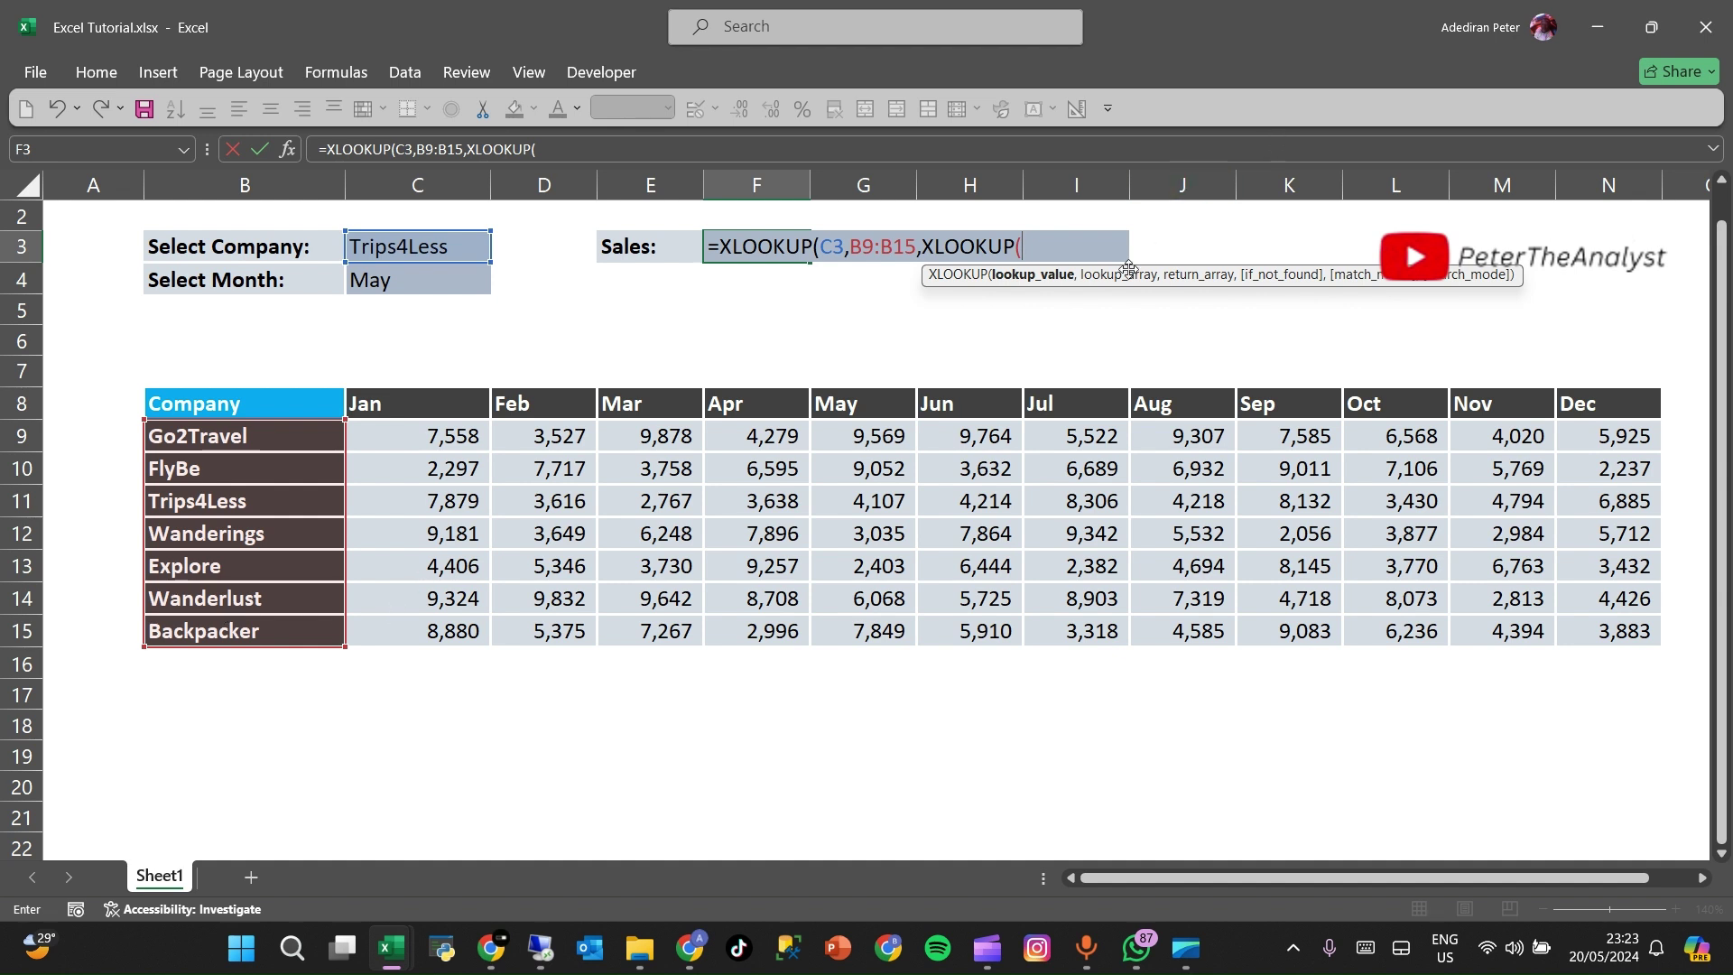
# - Complete the inner XLOOKUP(C4,C8:N8,C9:N15) and enter the formula, returning 4107
pyautogui.click(385, 285)
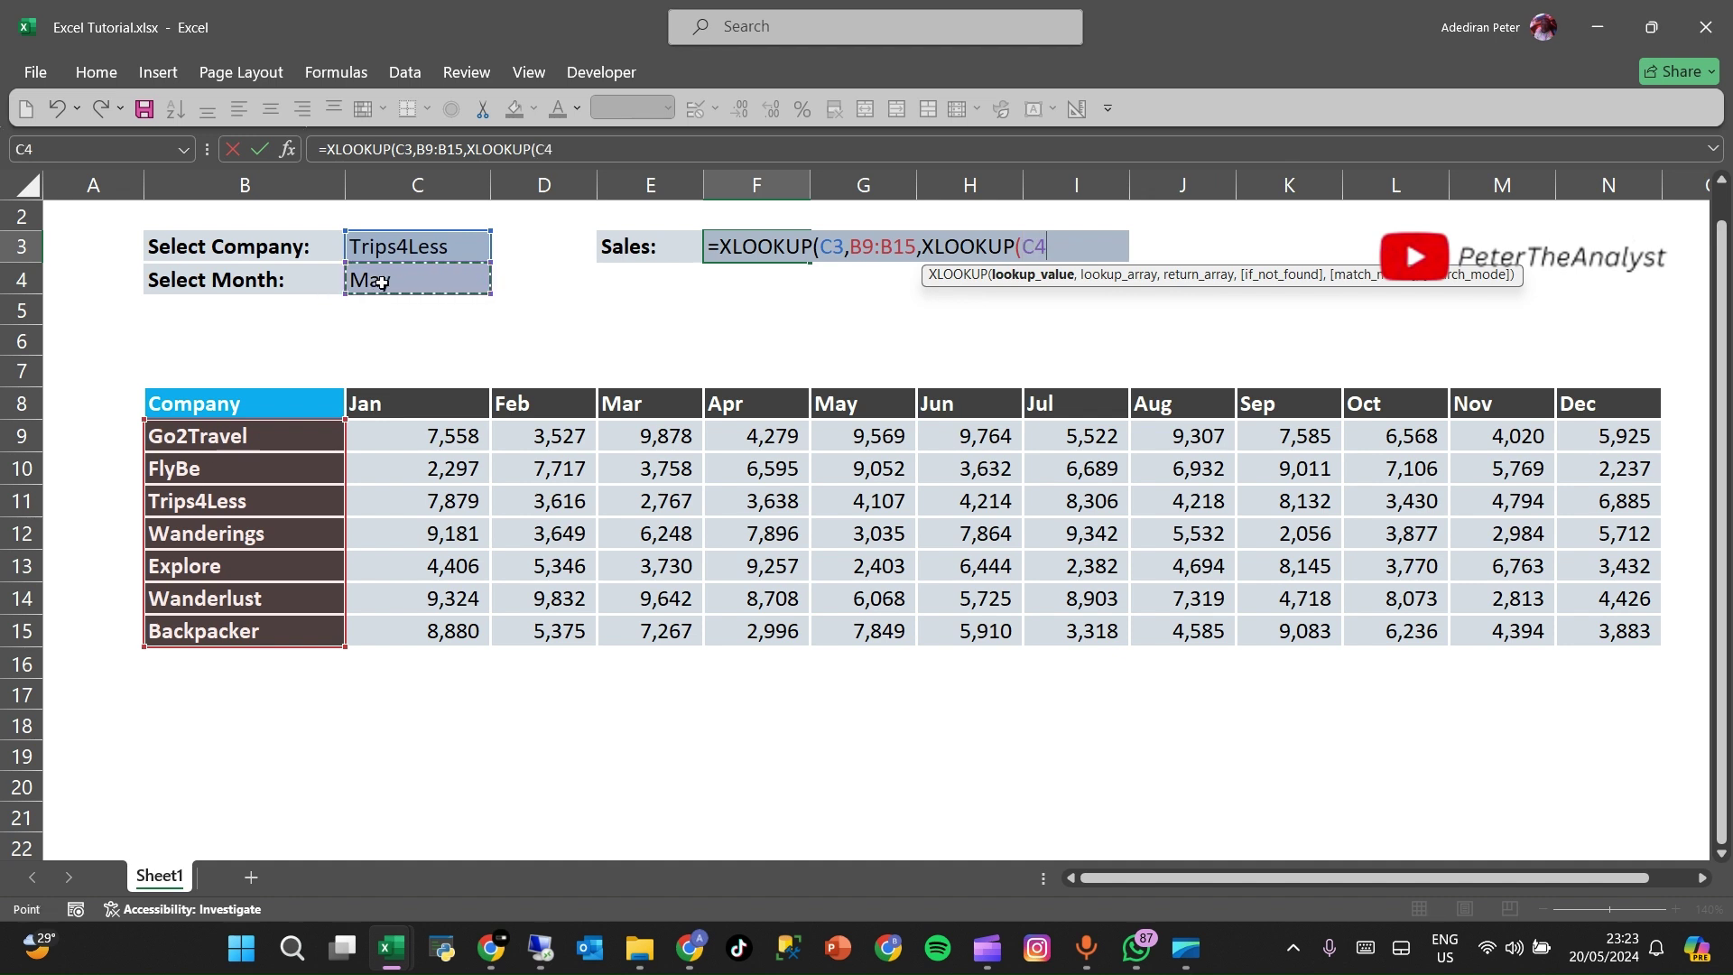
pyautogui.write(',')
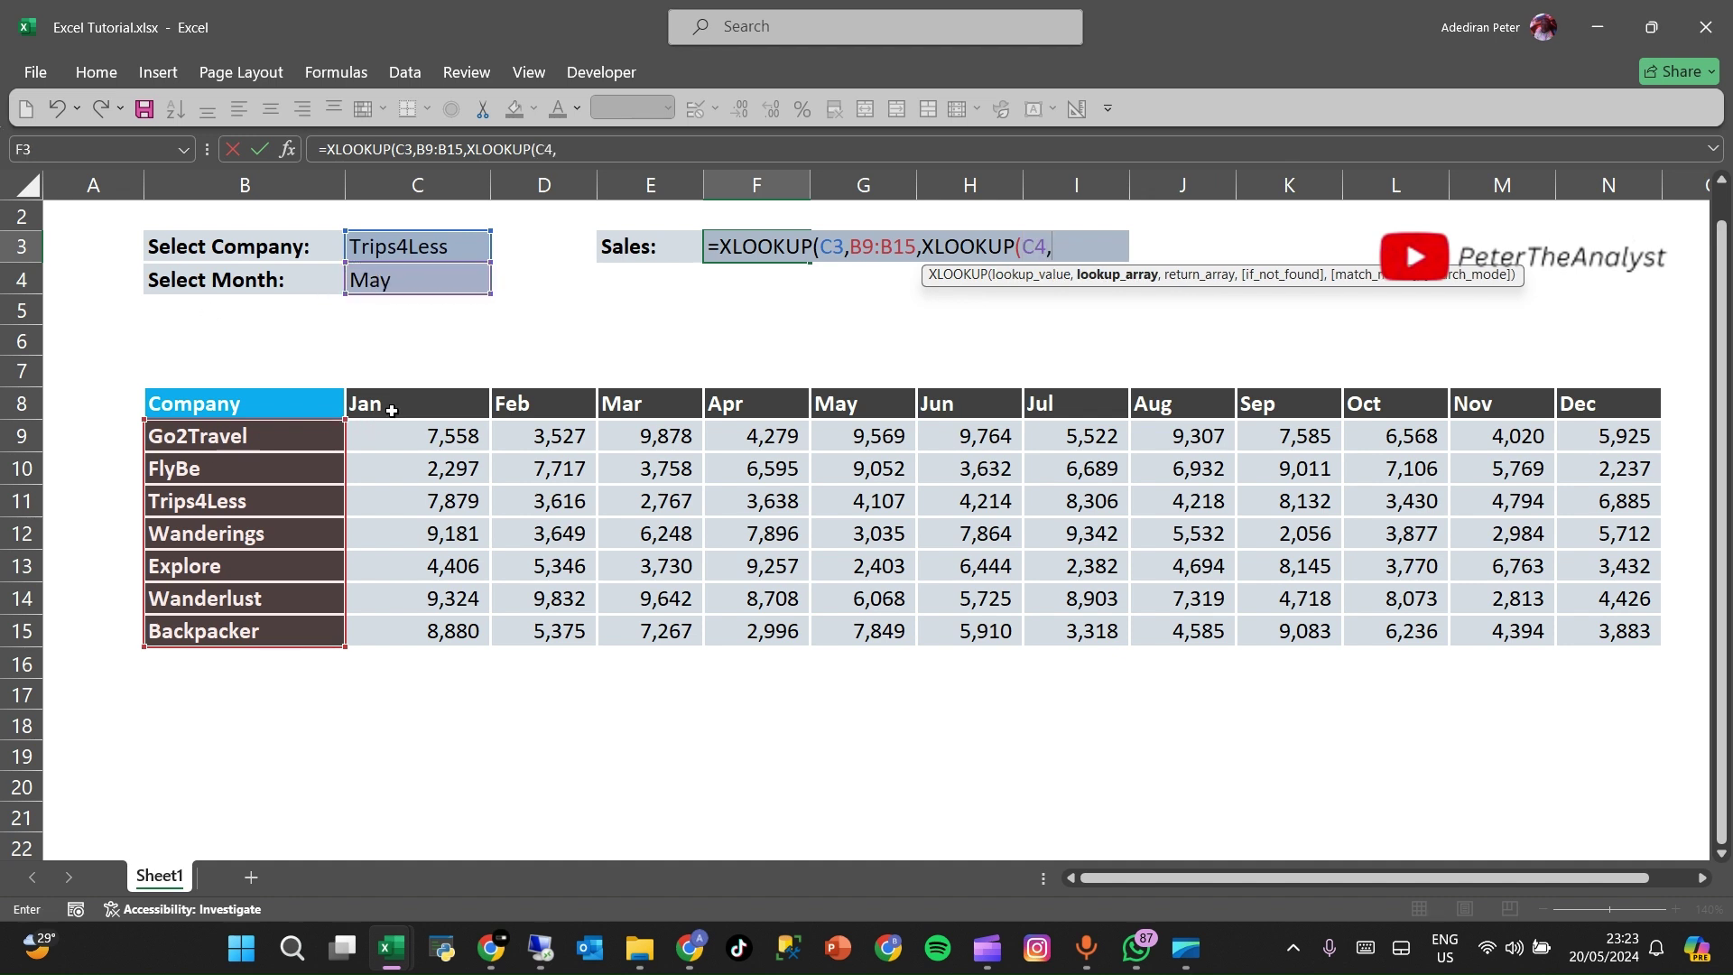
pyautogui.moveTo(391, 409); pyautogui.dragTo(1559, 409)
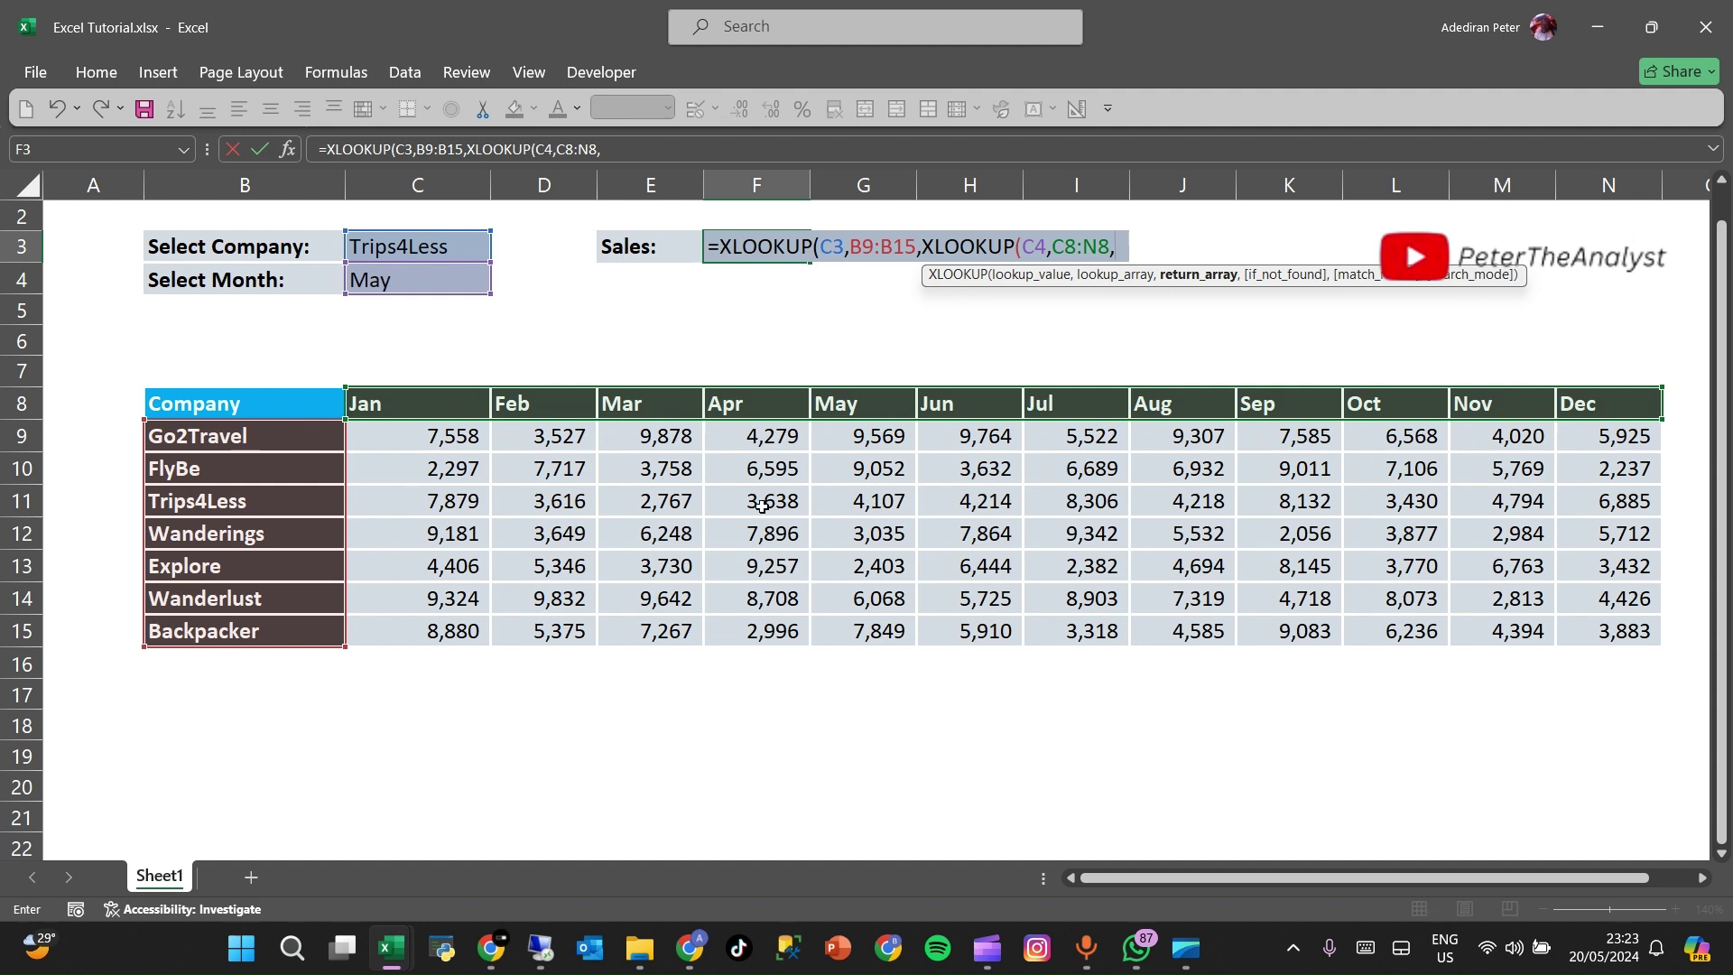
pyautogui.moveTo(425, 435); pyautogui.dragTo(1586, 631)
pyautogui.click(1587, 631)
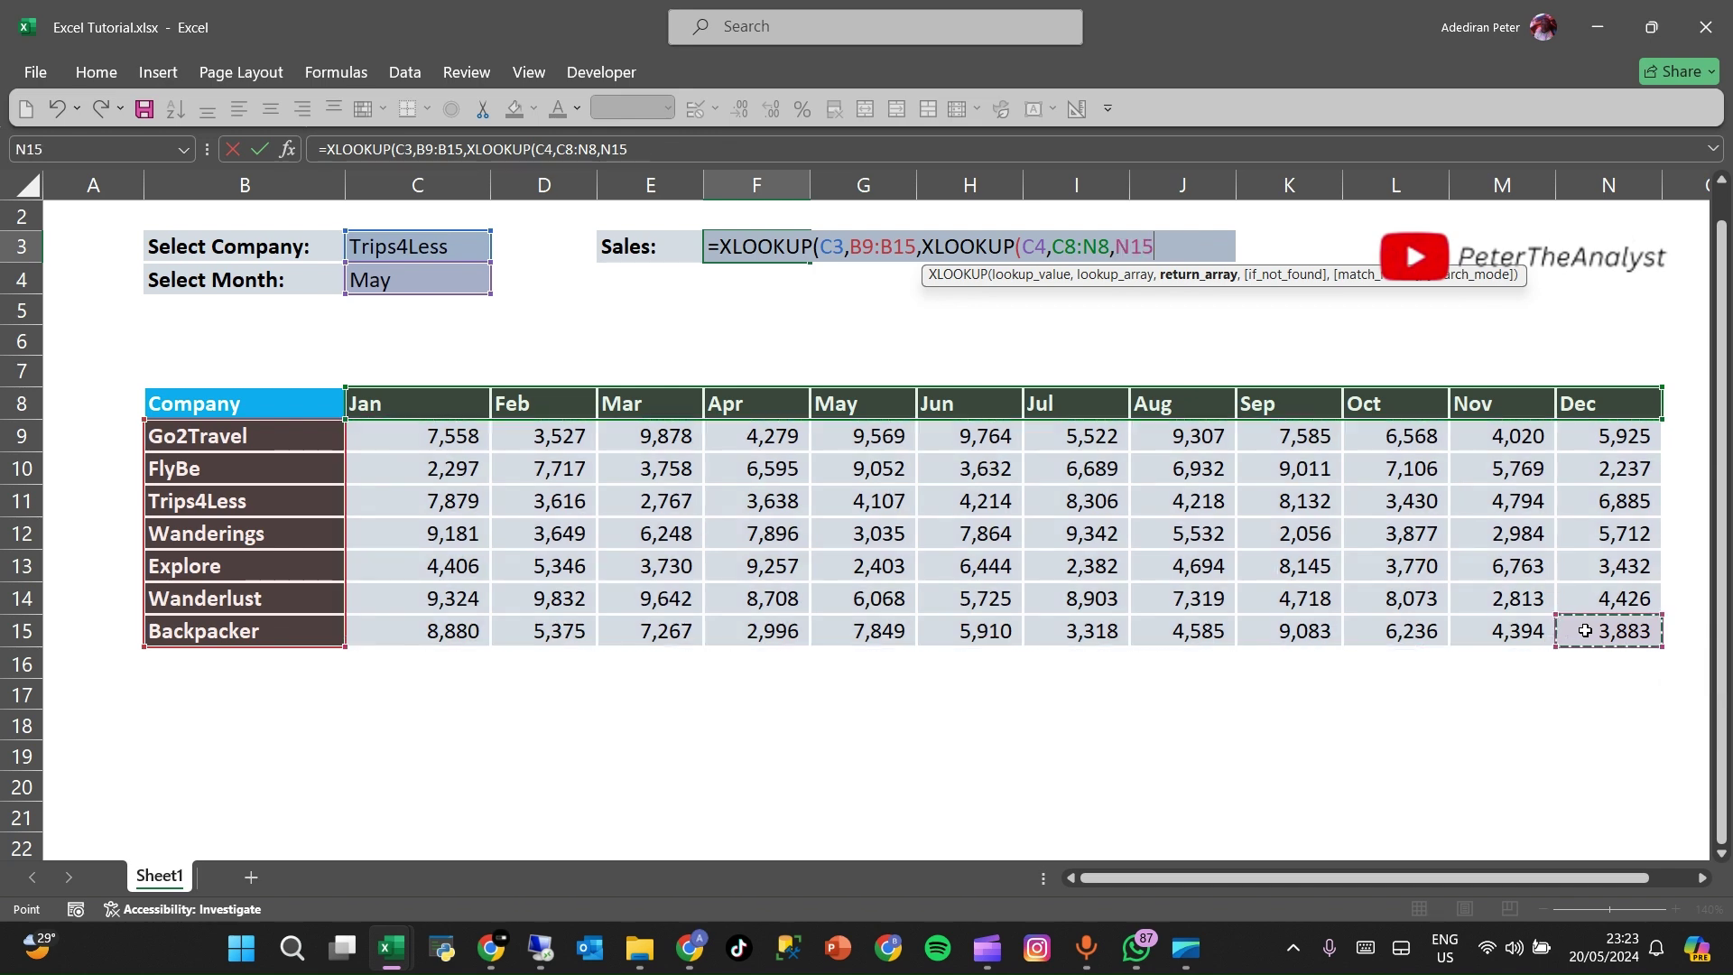
pyautogui.moveTo(424, 436); pyautogui.dragTo(1581, 619)
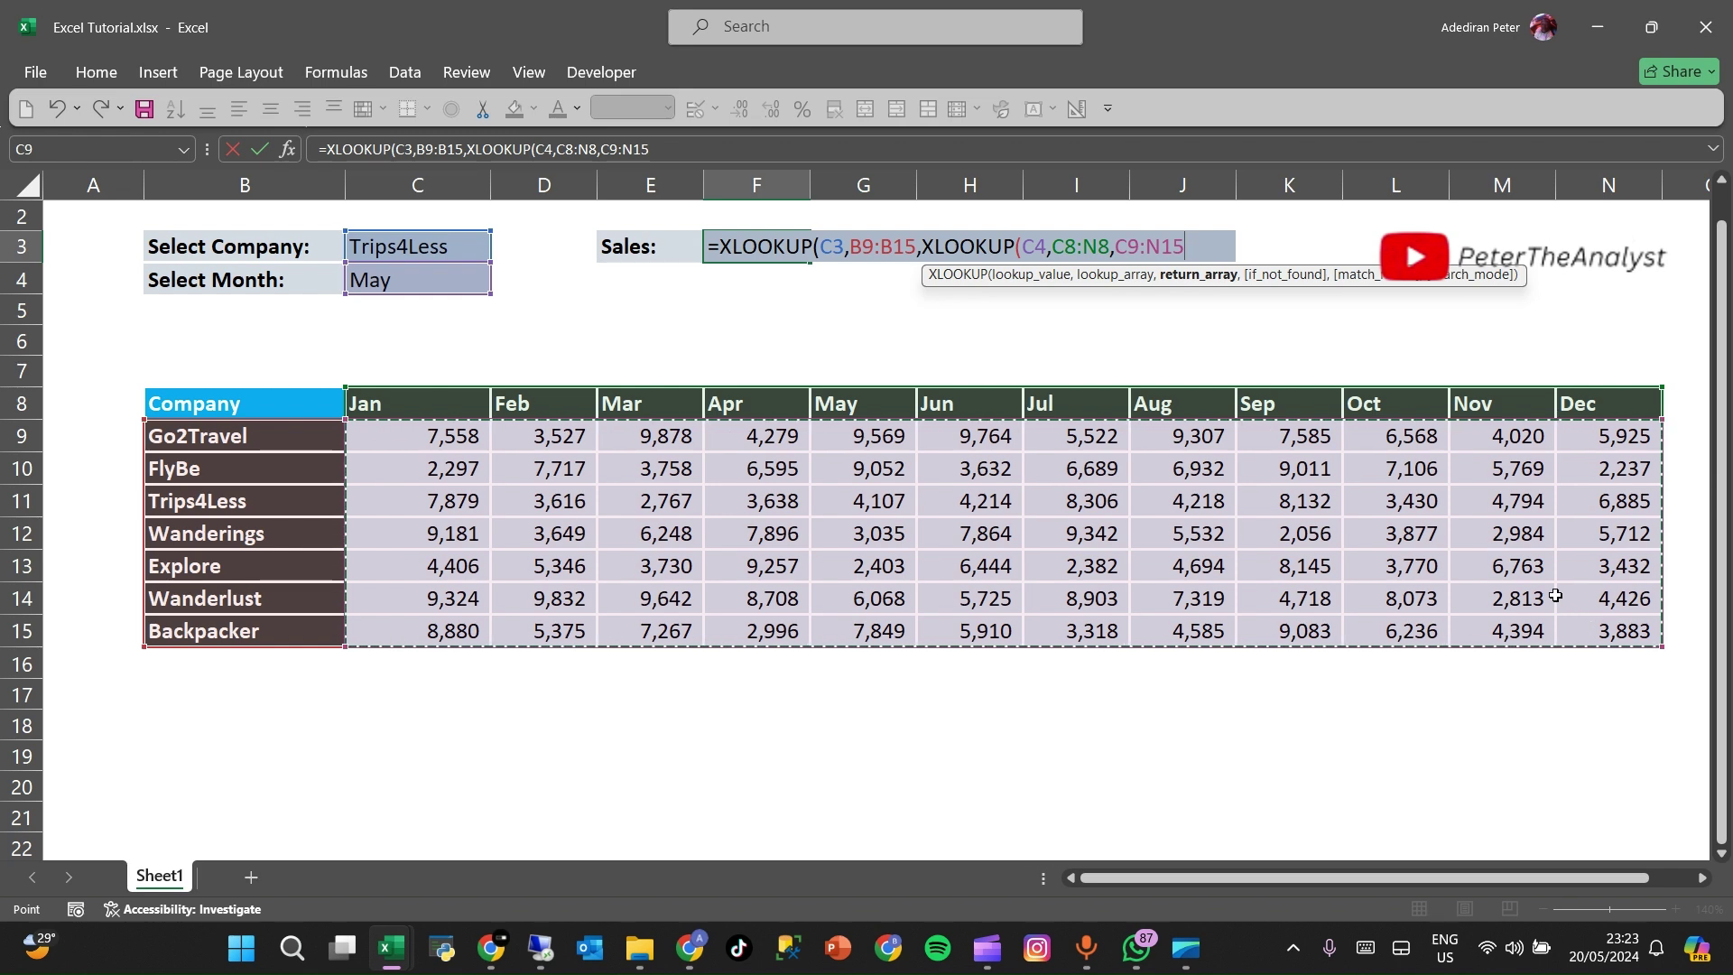
pyautogui.write(')')
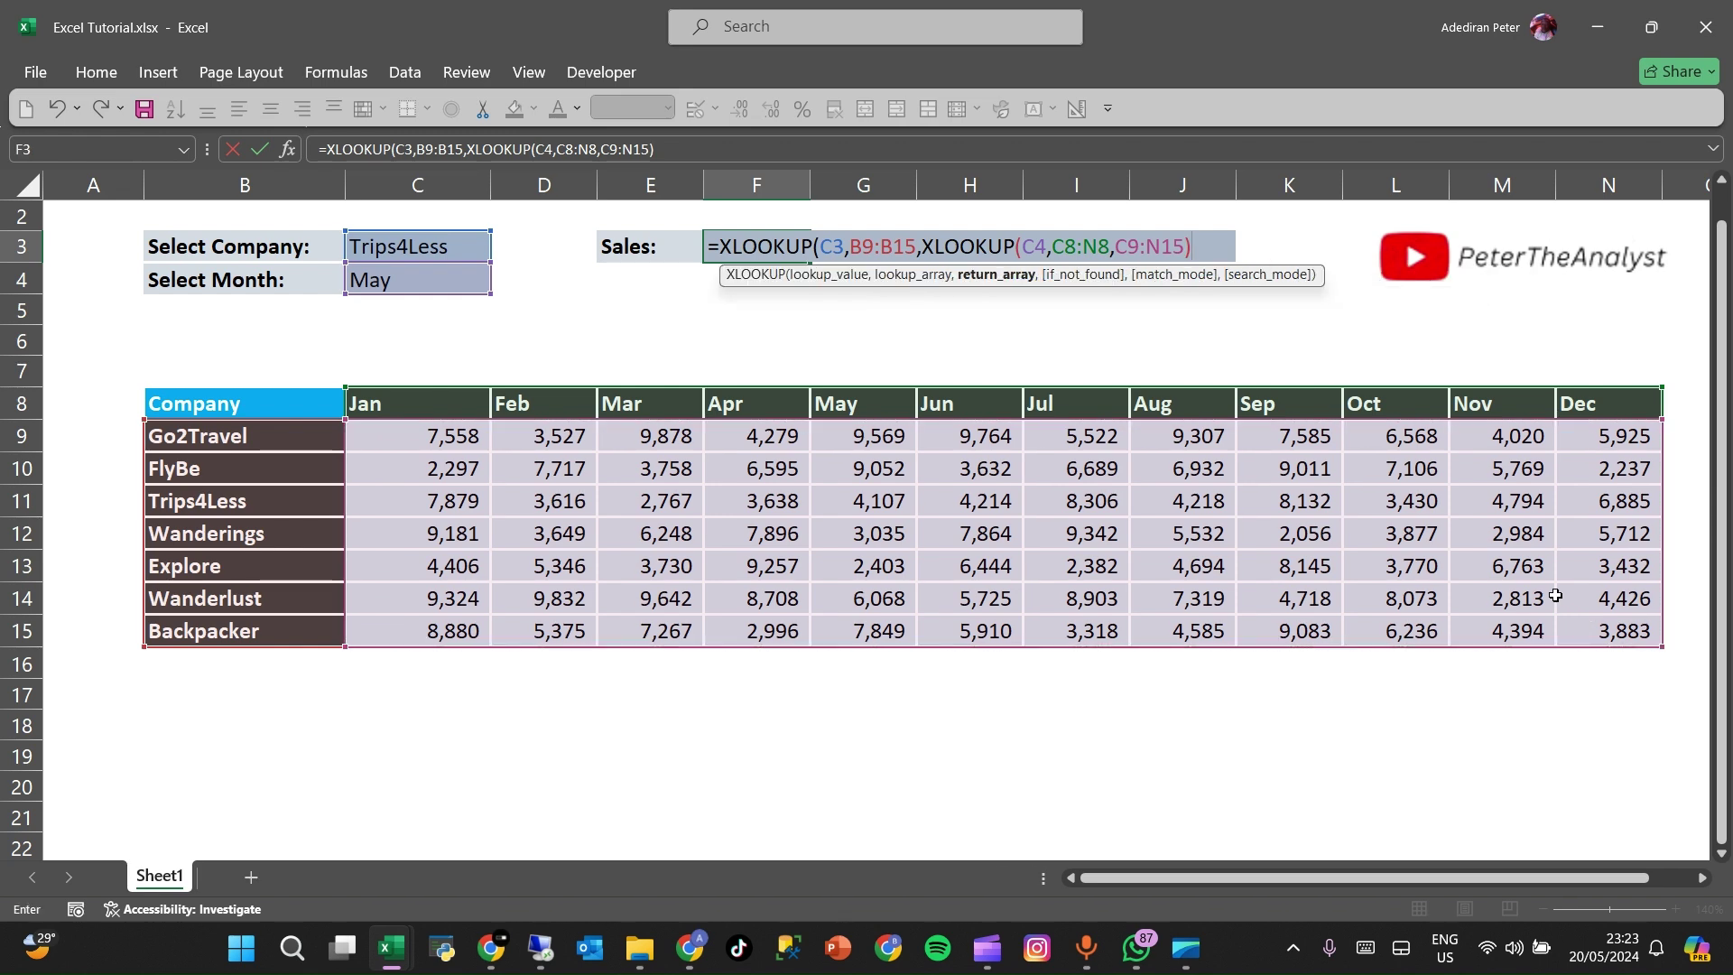
pyautogui.write(')')
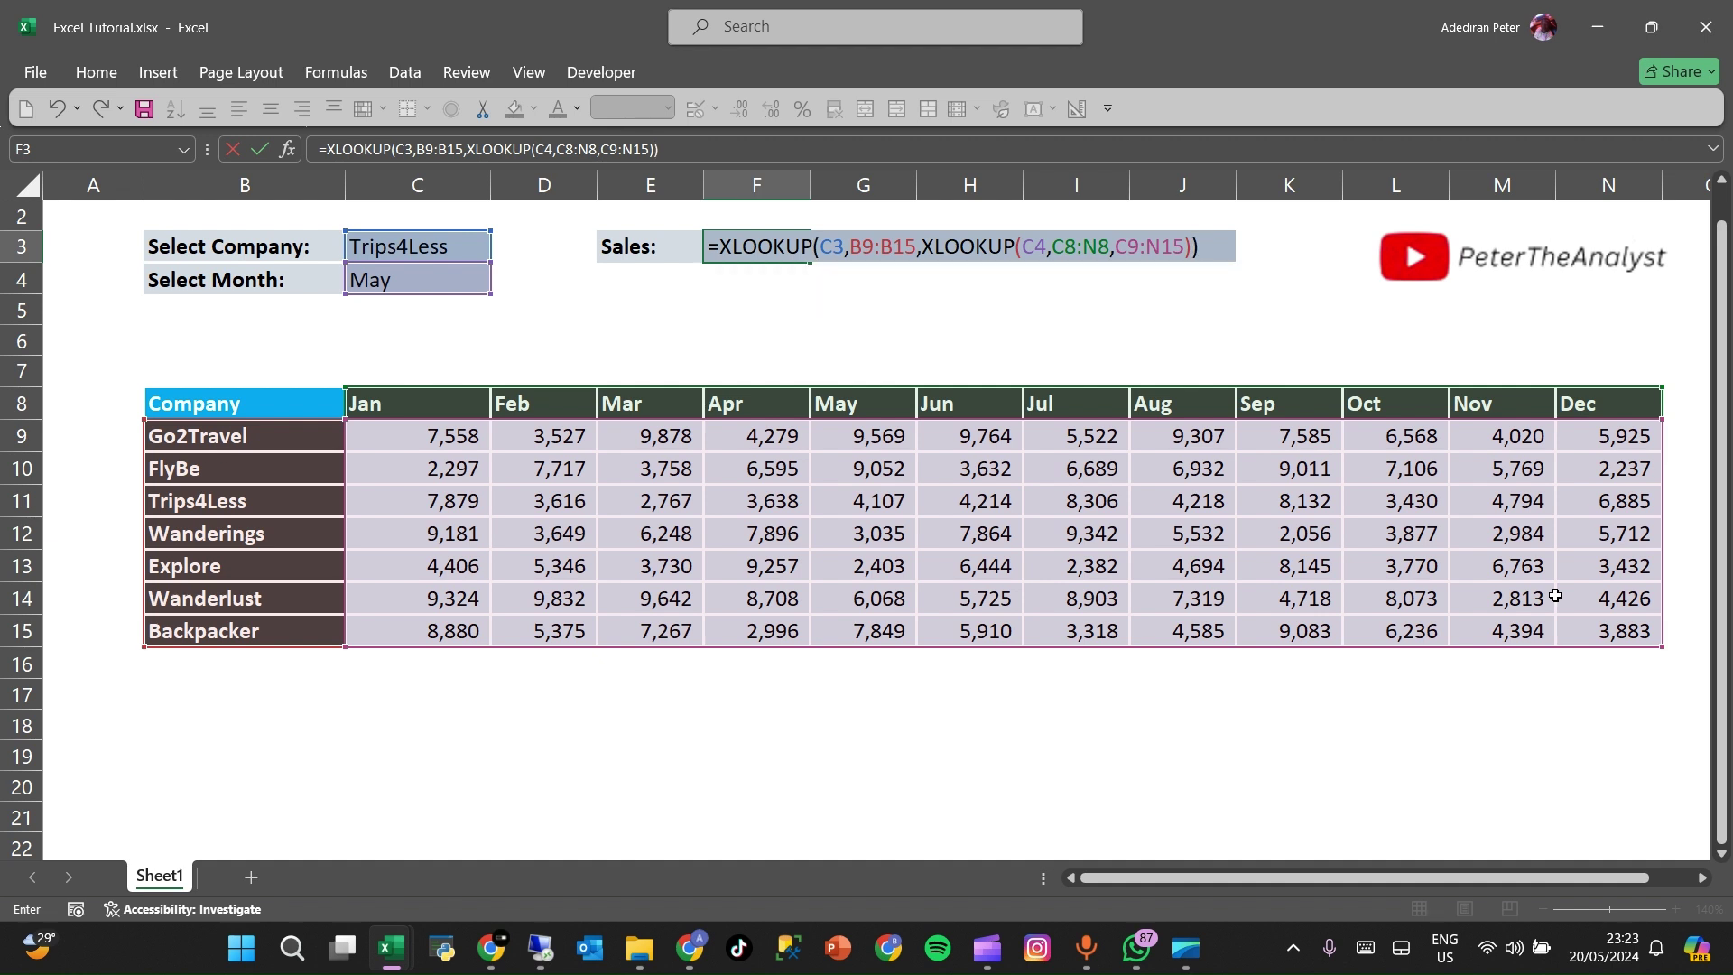
pyautogui.press('Return')
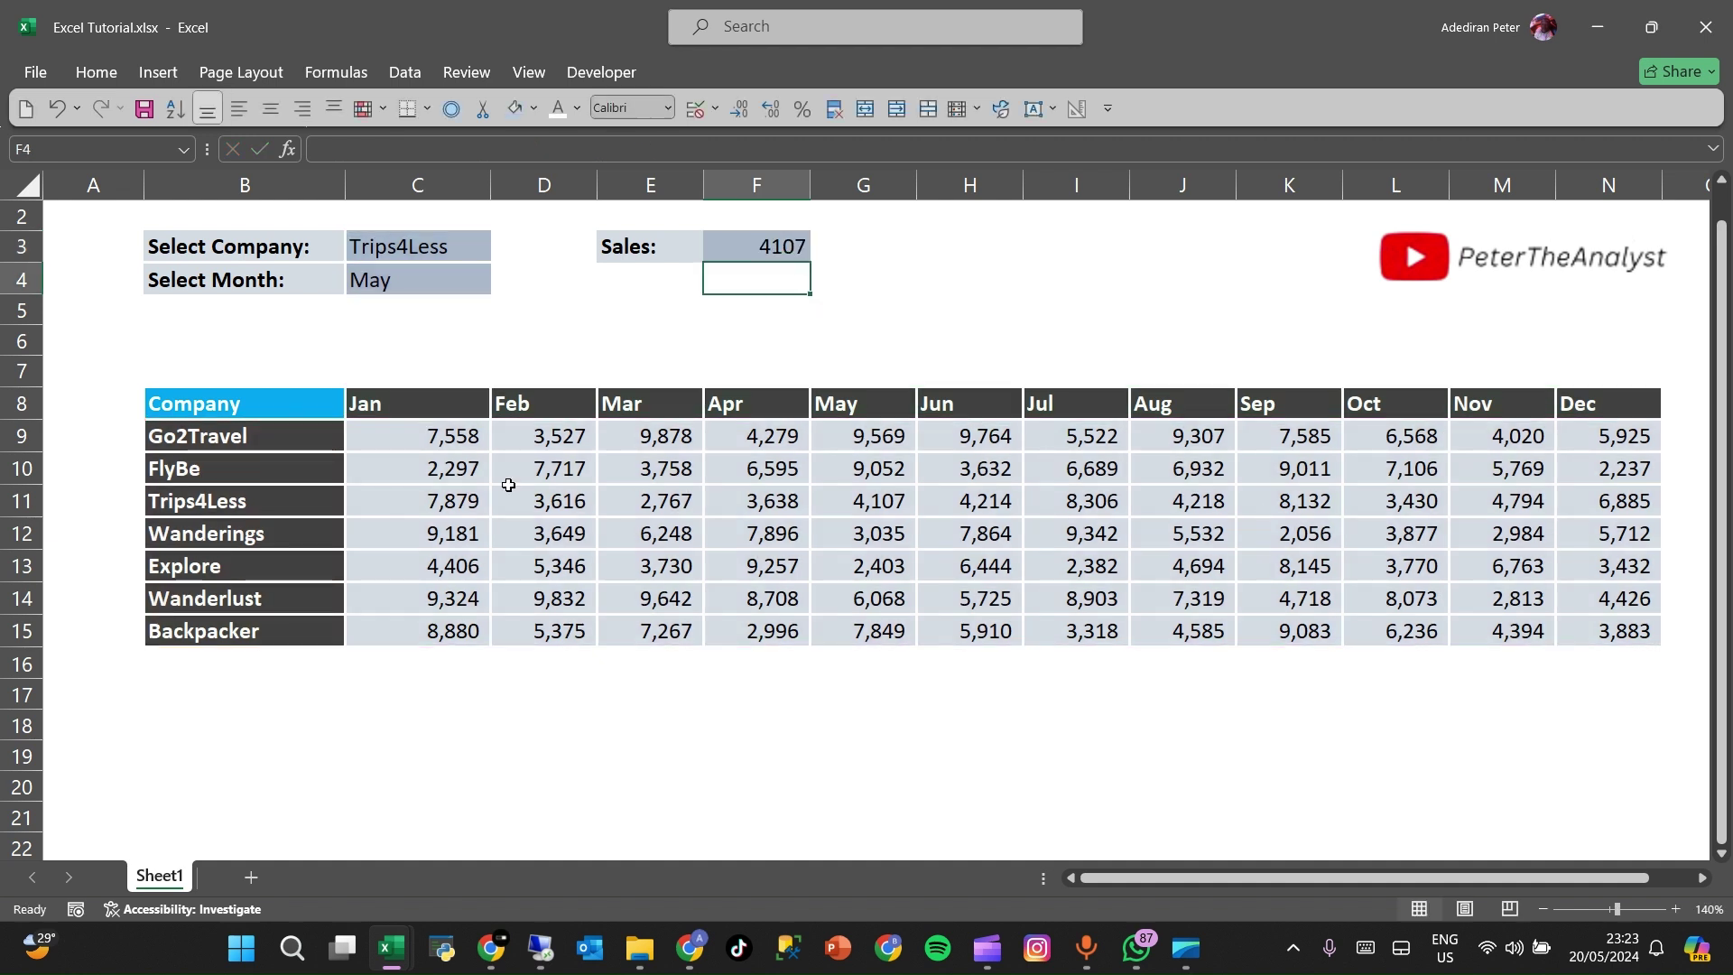
# - Compare the Trips4Less and May inputs with the 4,107 figure in the sales table
pyautogui.click(394, 258)
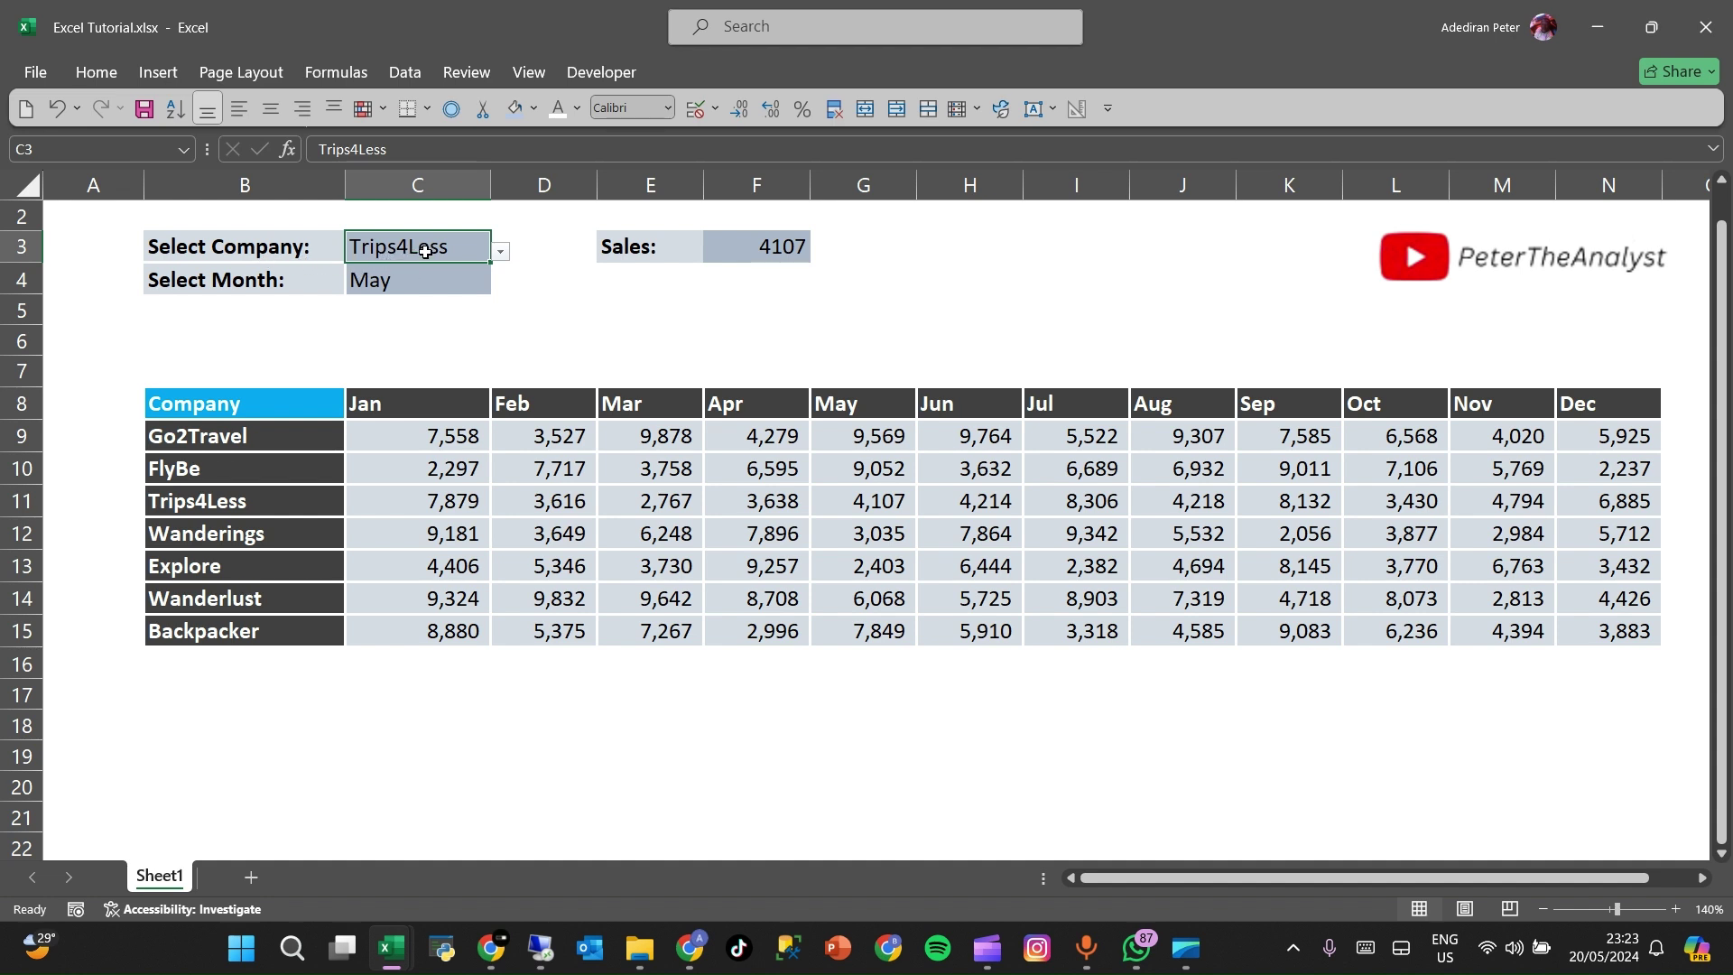
pyautogui.click(384, 282)
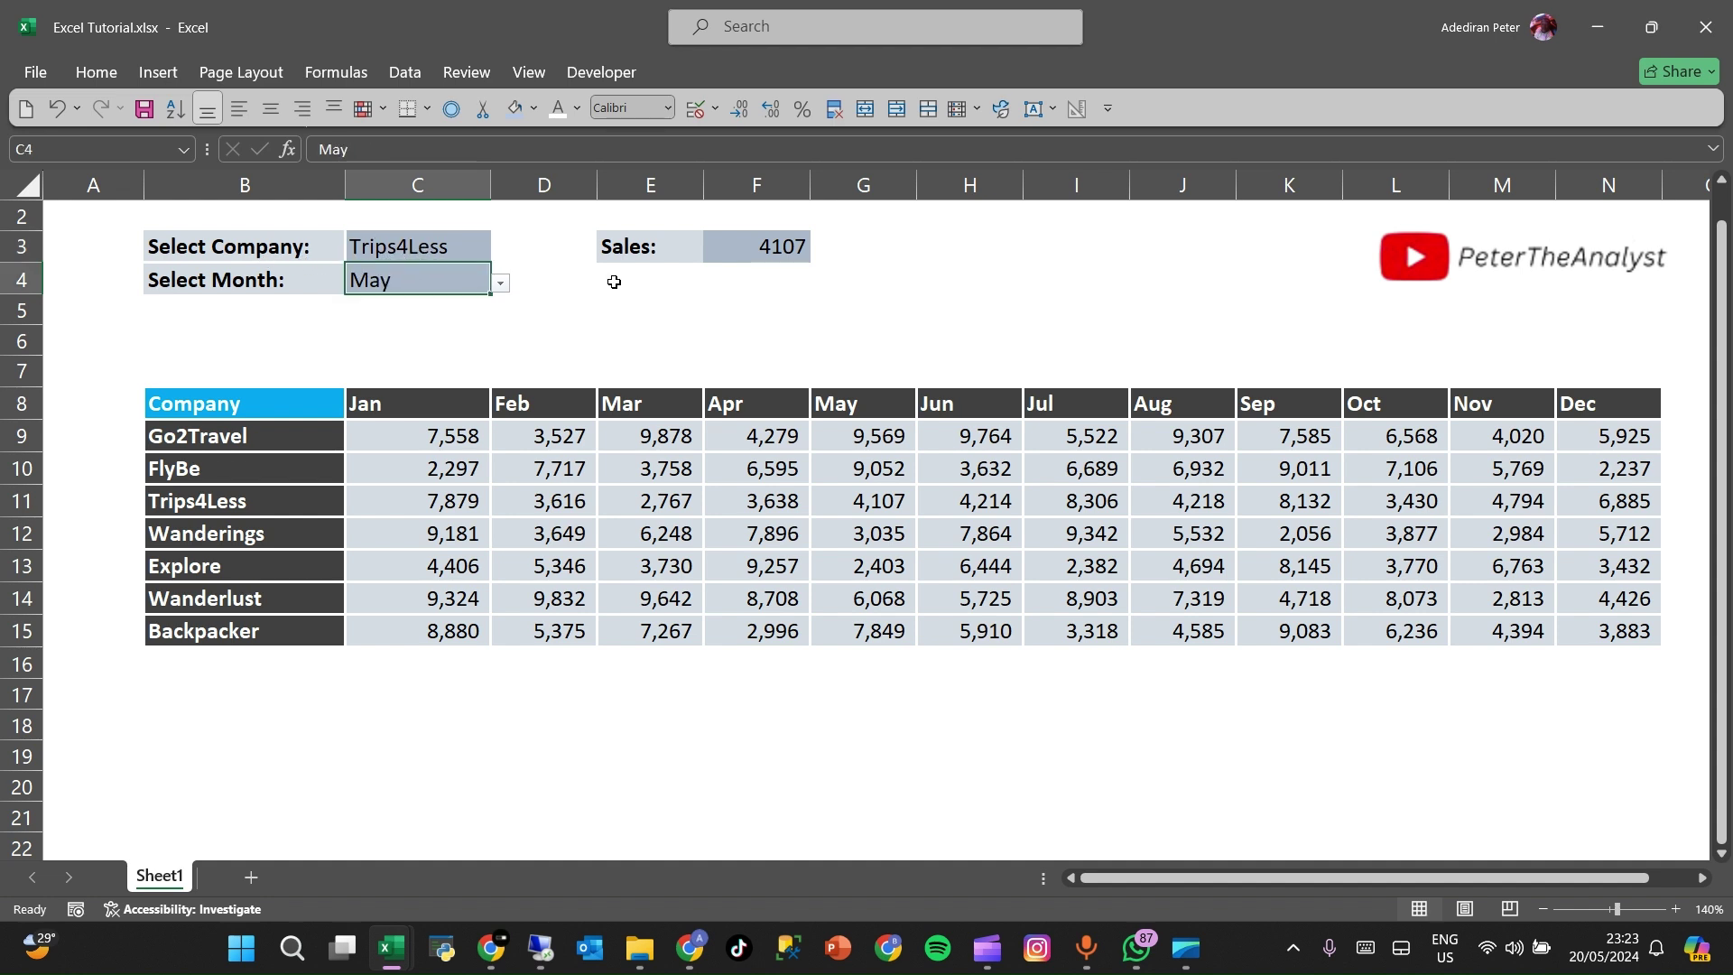
pyautogui.click(882, 499)
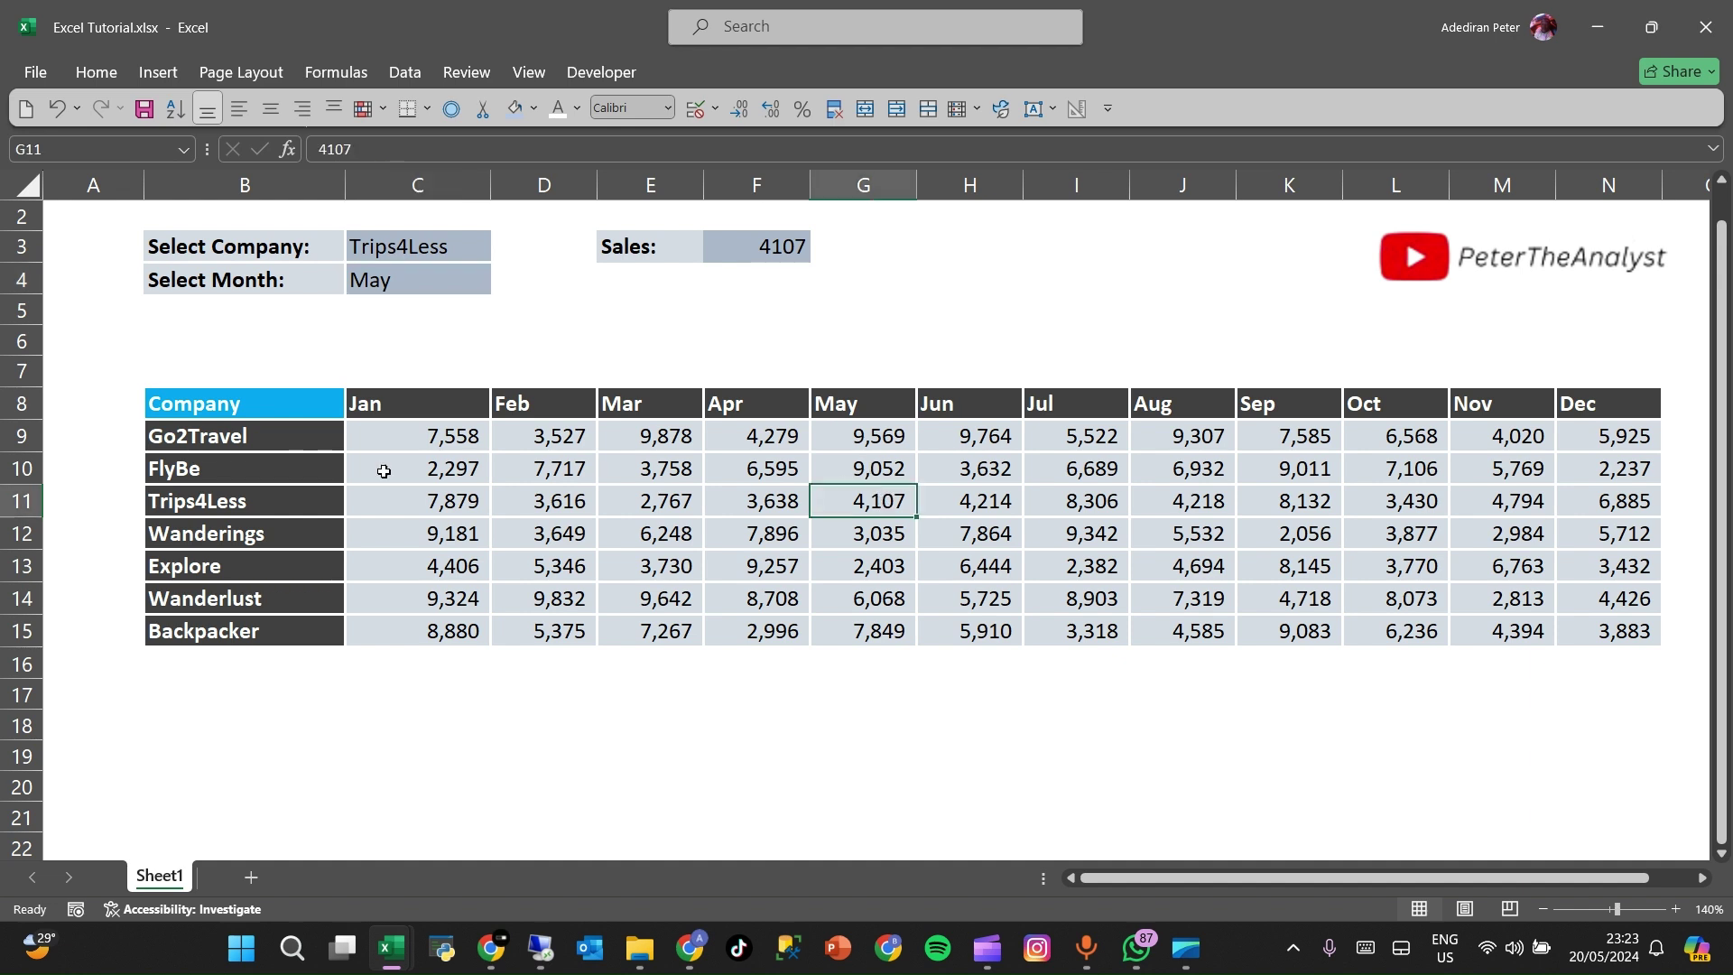
pyautogui.click(214, 504)
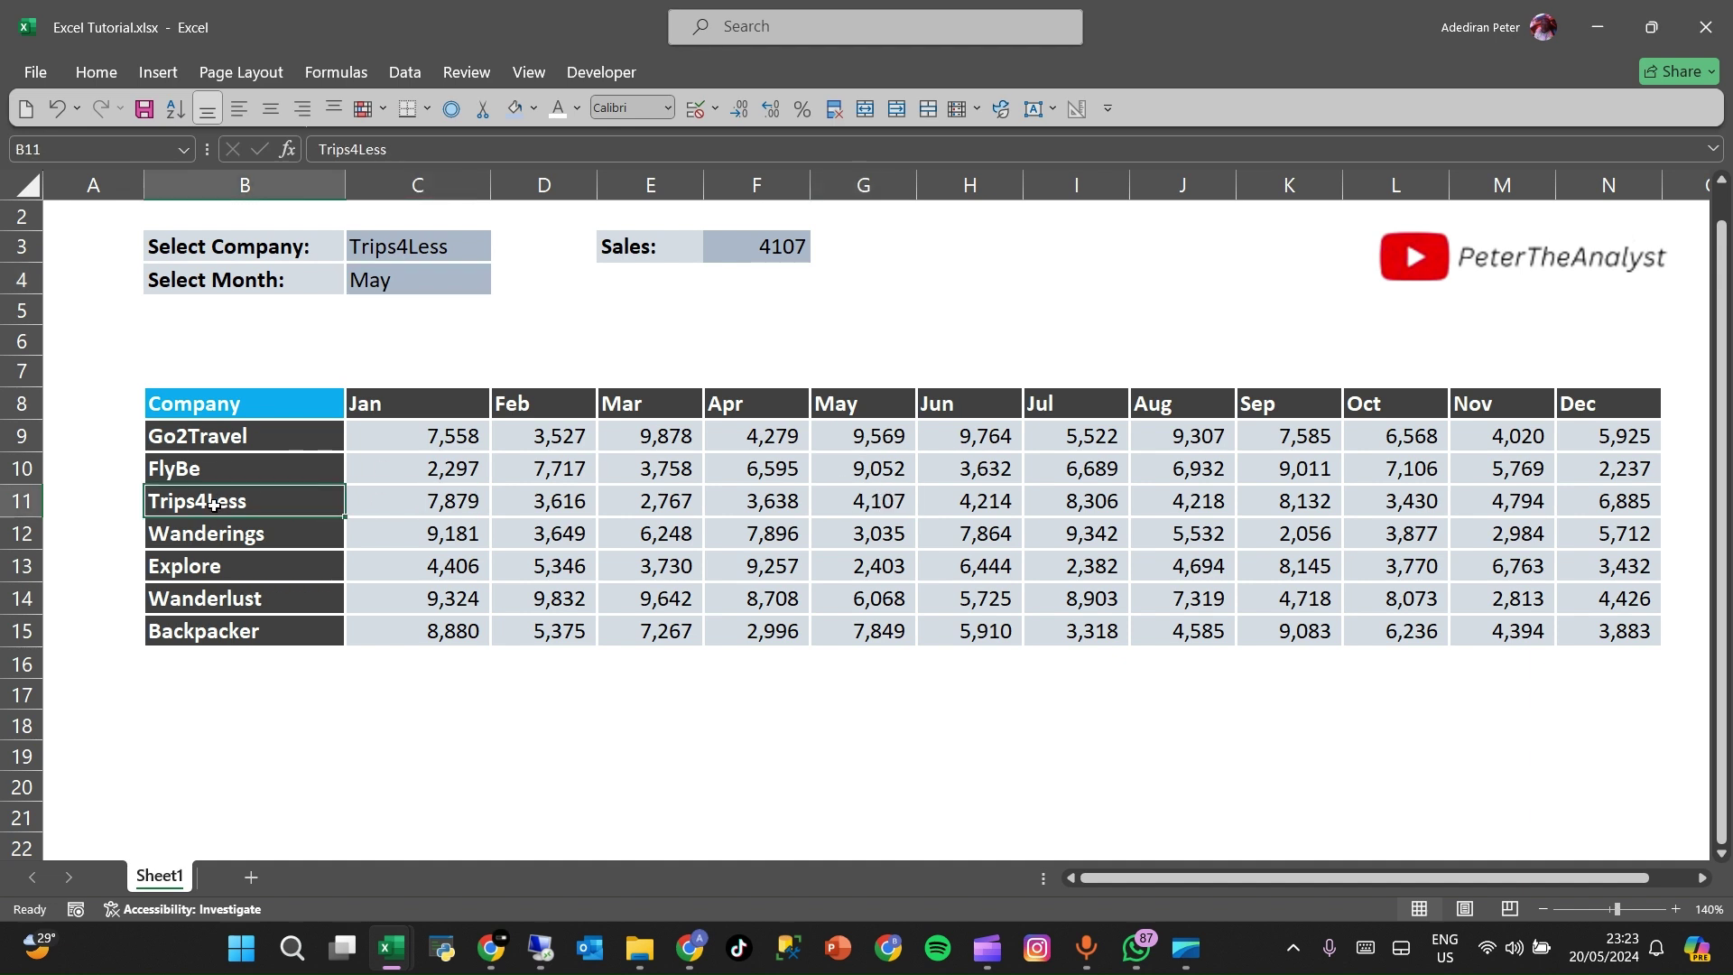
# - Fill the matching May cell G11 yellow and inspect the Sales formula in F3
pyautogui.click(878, 499)
pyautogui.rightClick(879, 499)
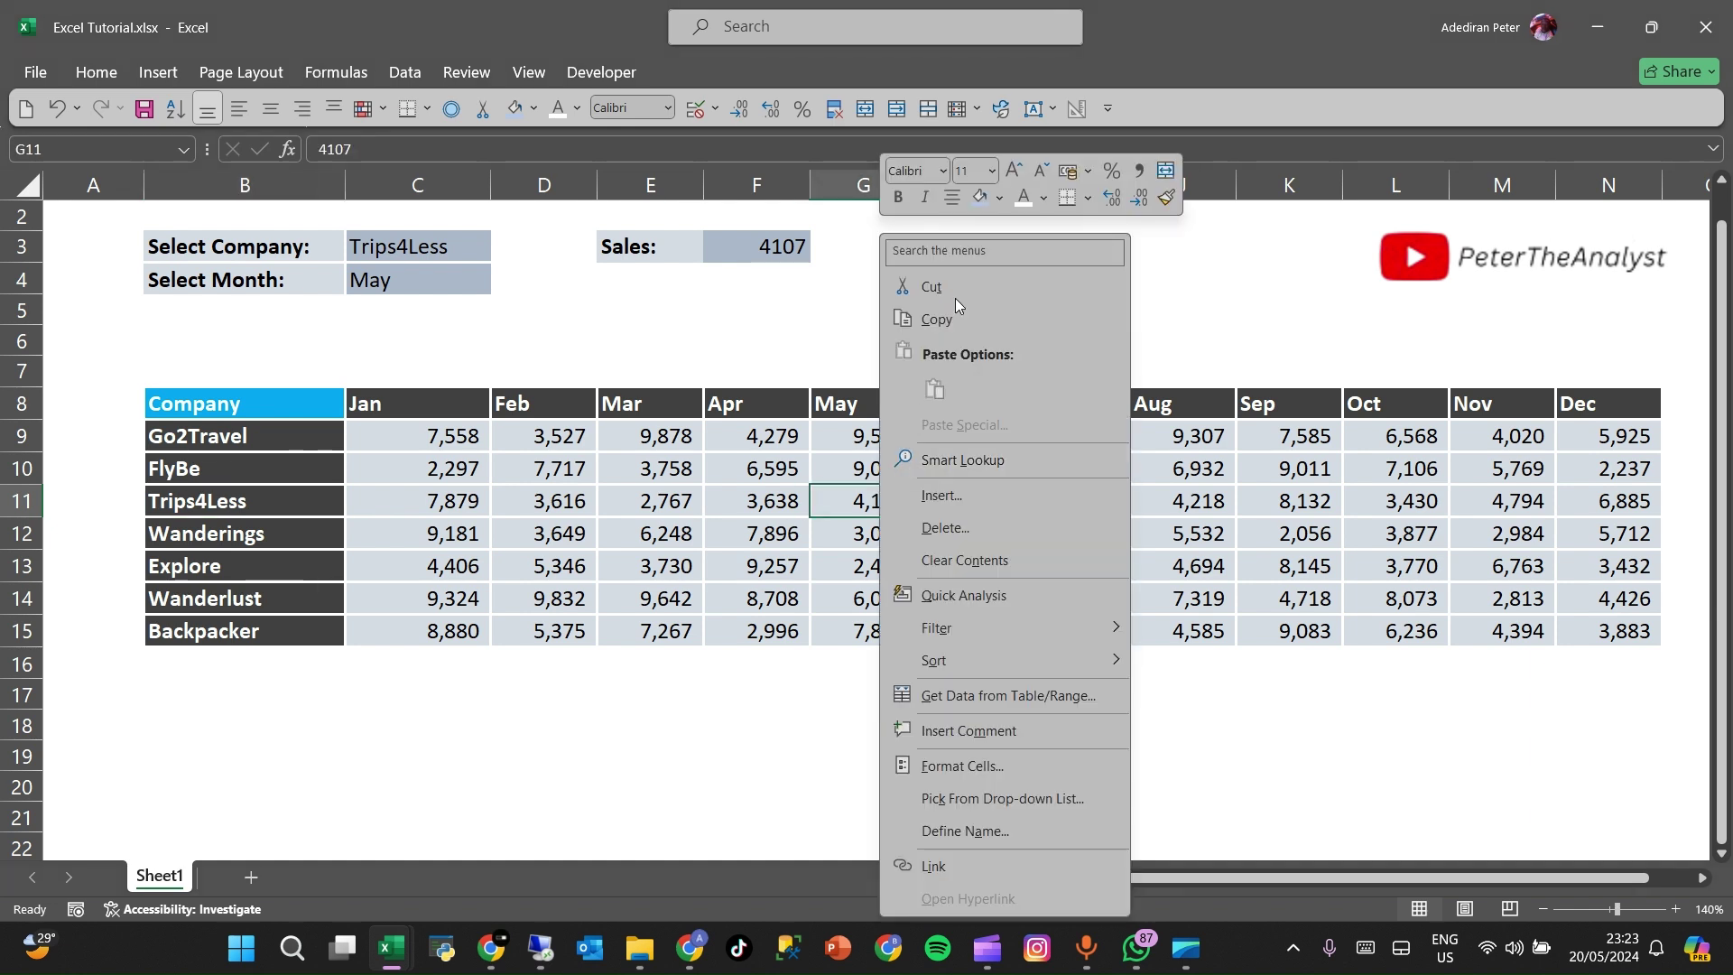
pyautogui.click(1000, 197)
pyautogui.click(1010, 408)
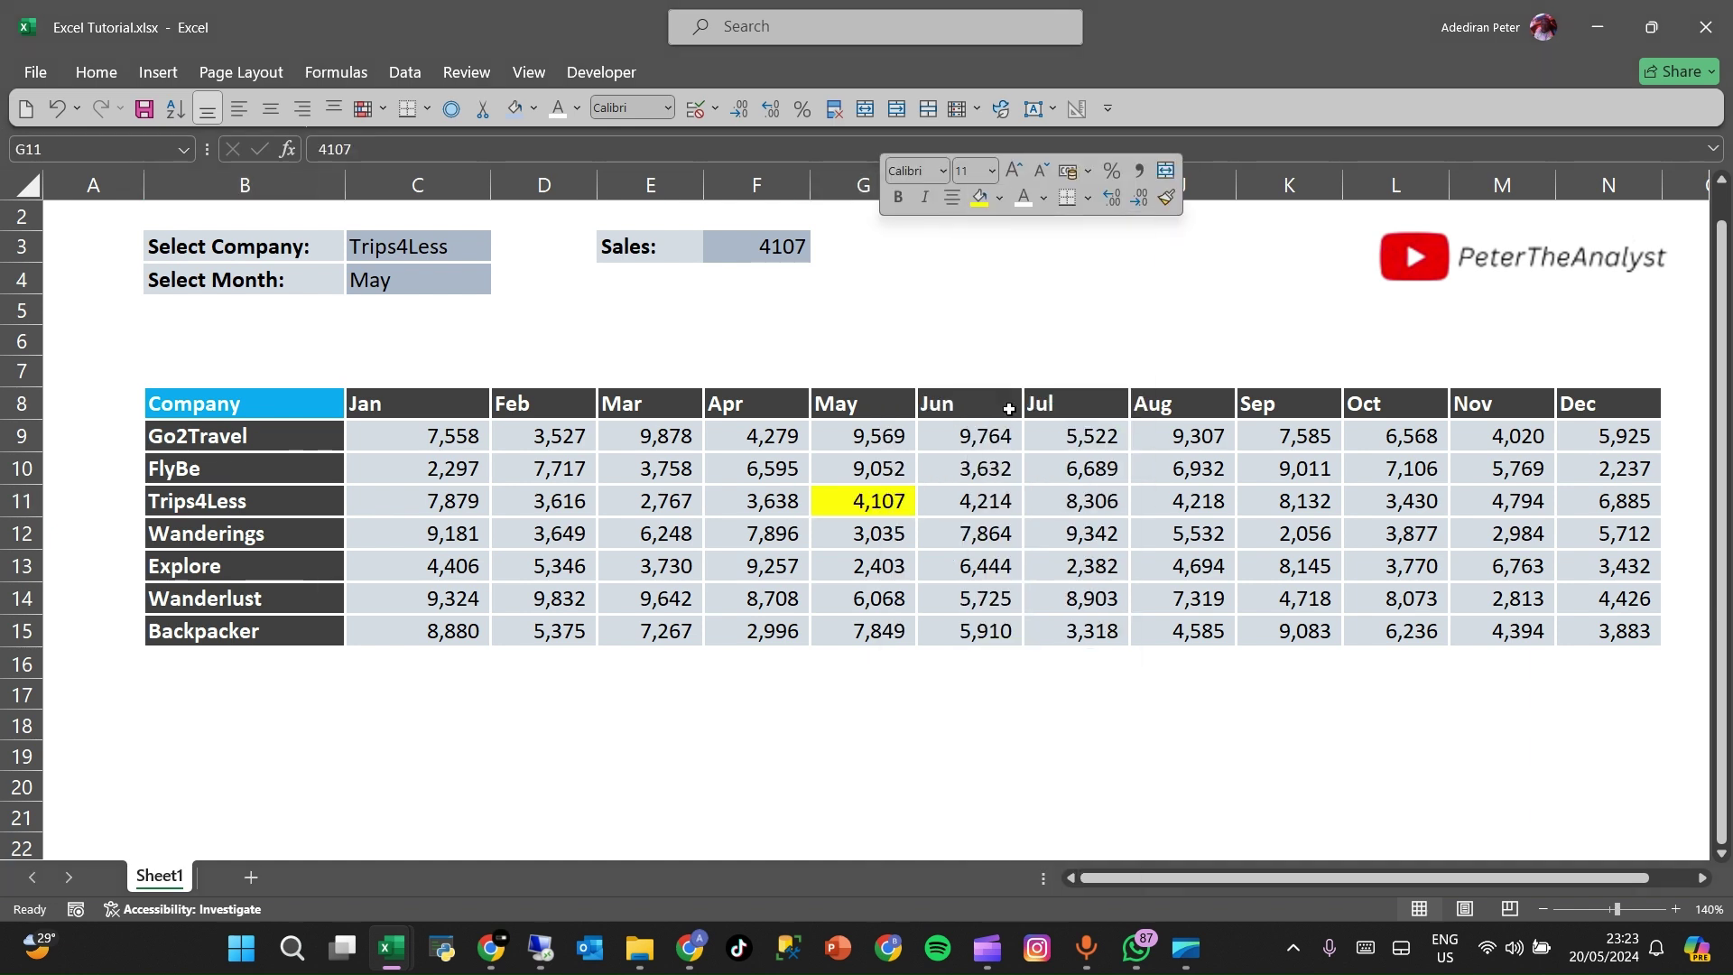
pyautogui.click(799, 247)
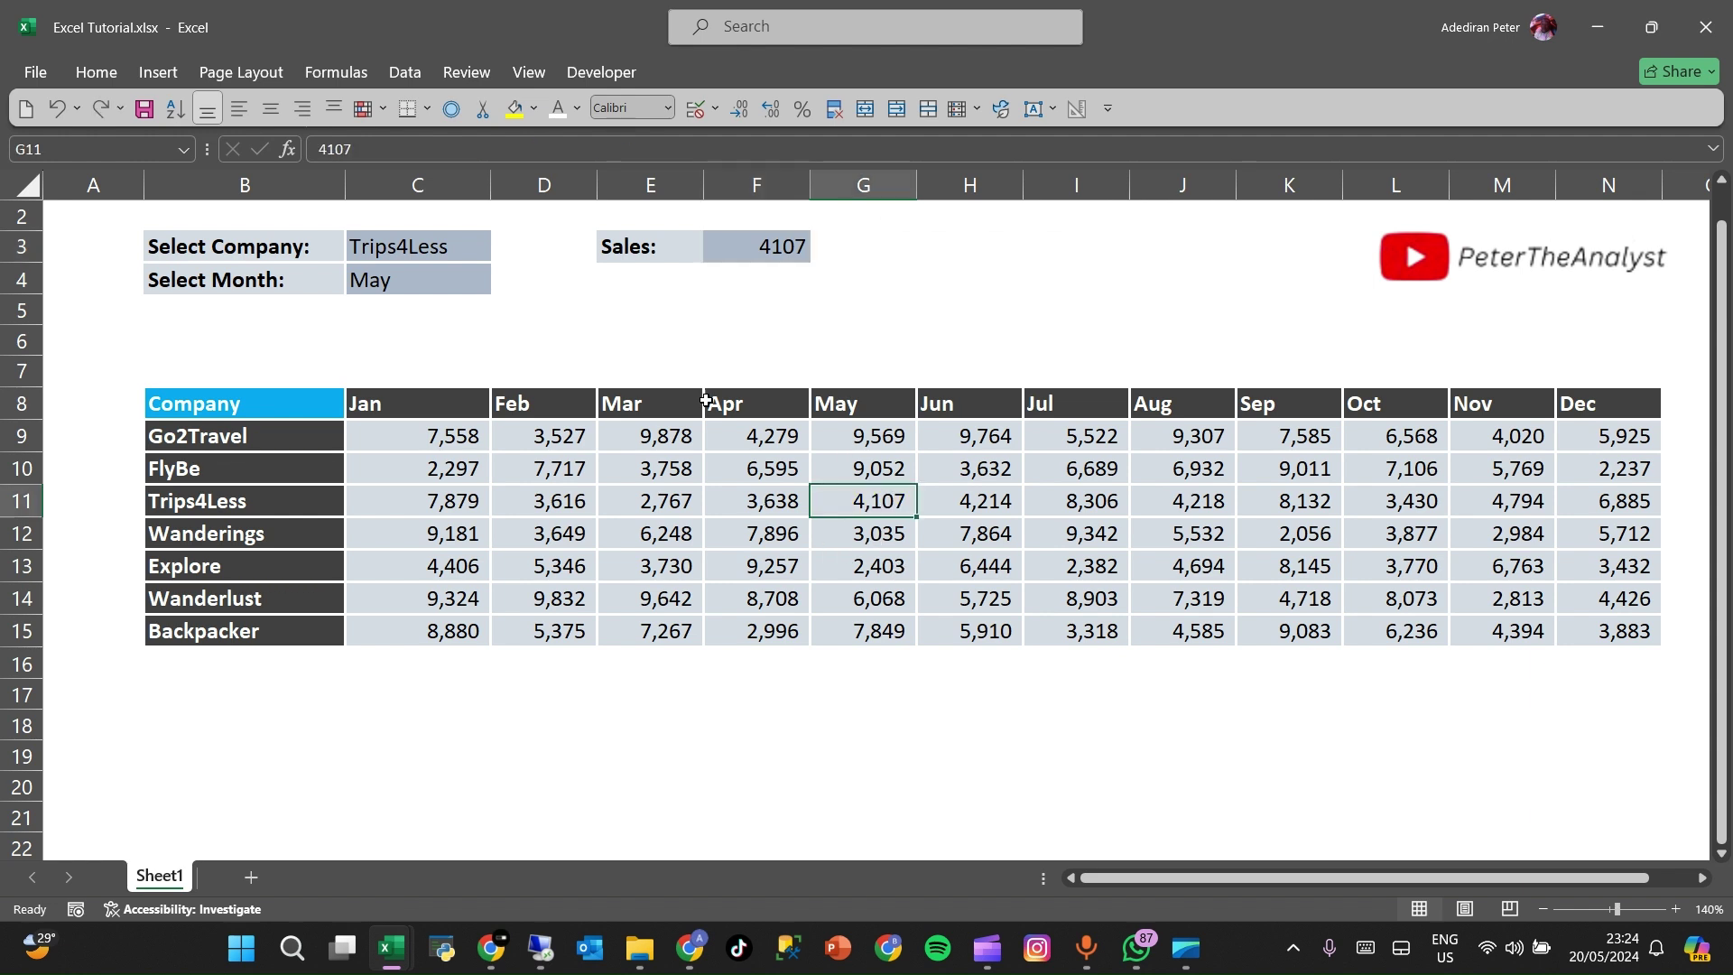
# - Switch the inputs to Backpacker and Dec so Sales returns 3883
pyautogui.click(452, 282)
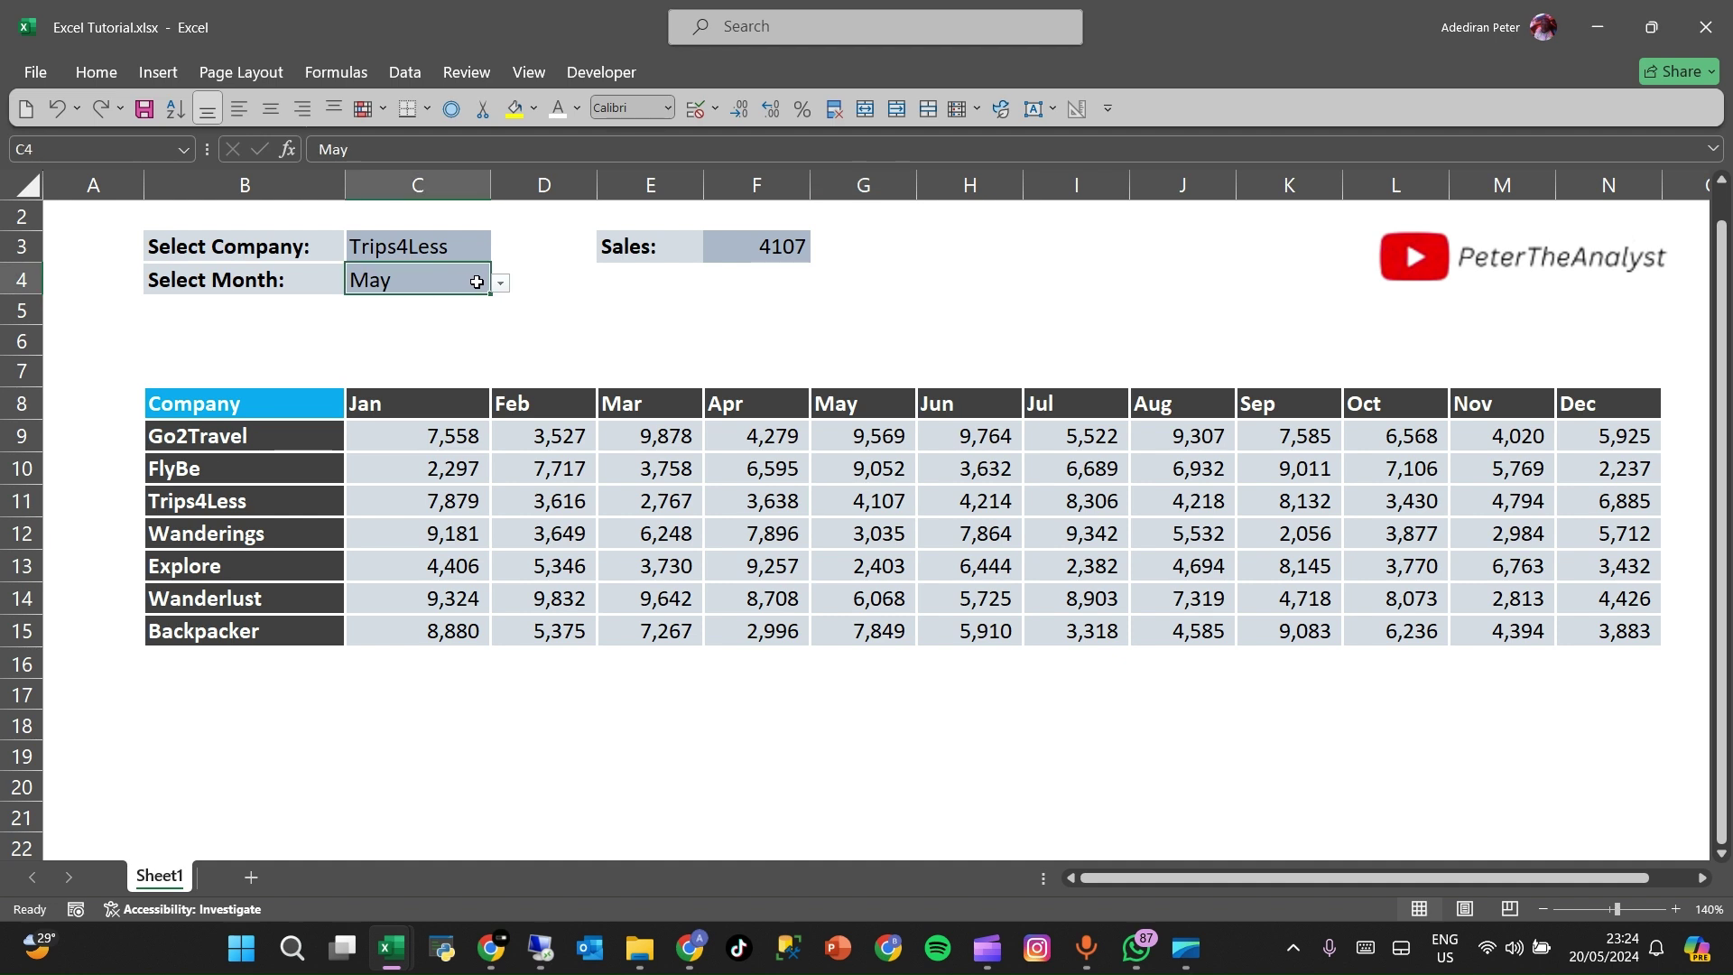
pyautogui.click(440, 250)
pyautogui.click(499, 255)
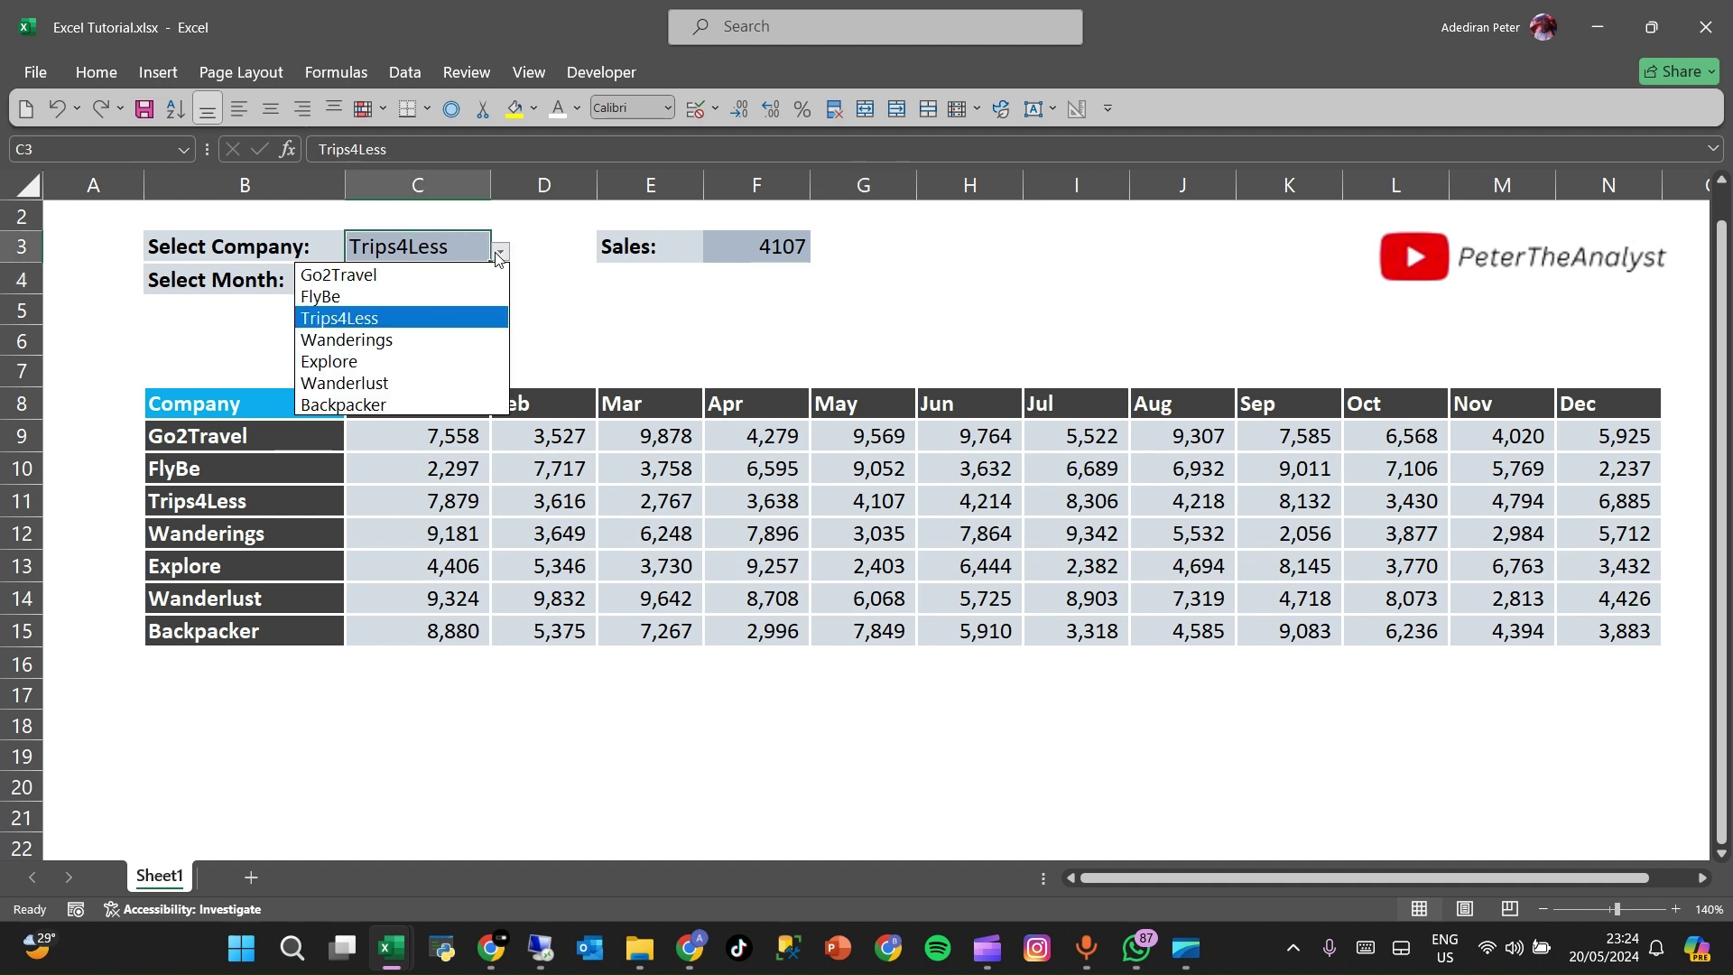
pyautogui.click(403, 403)
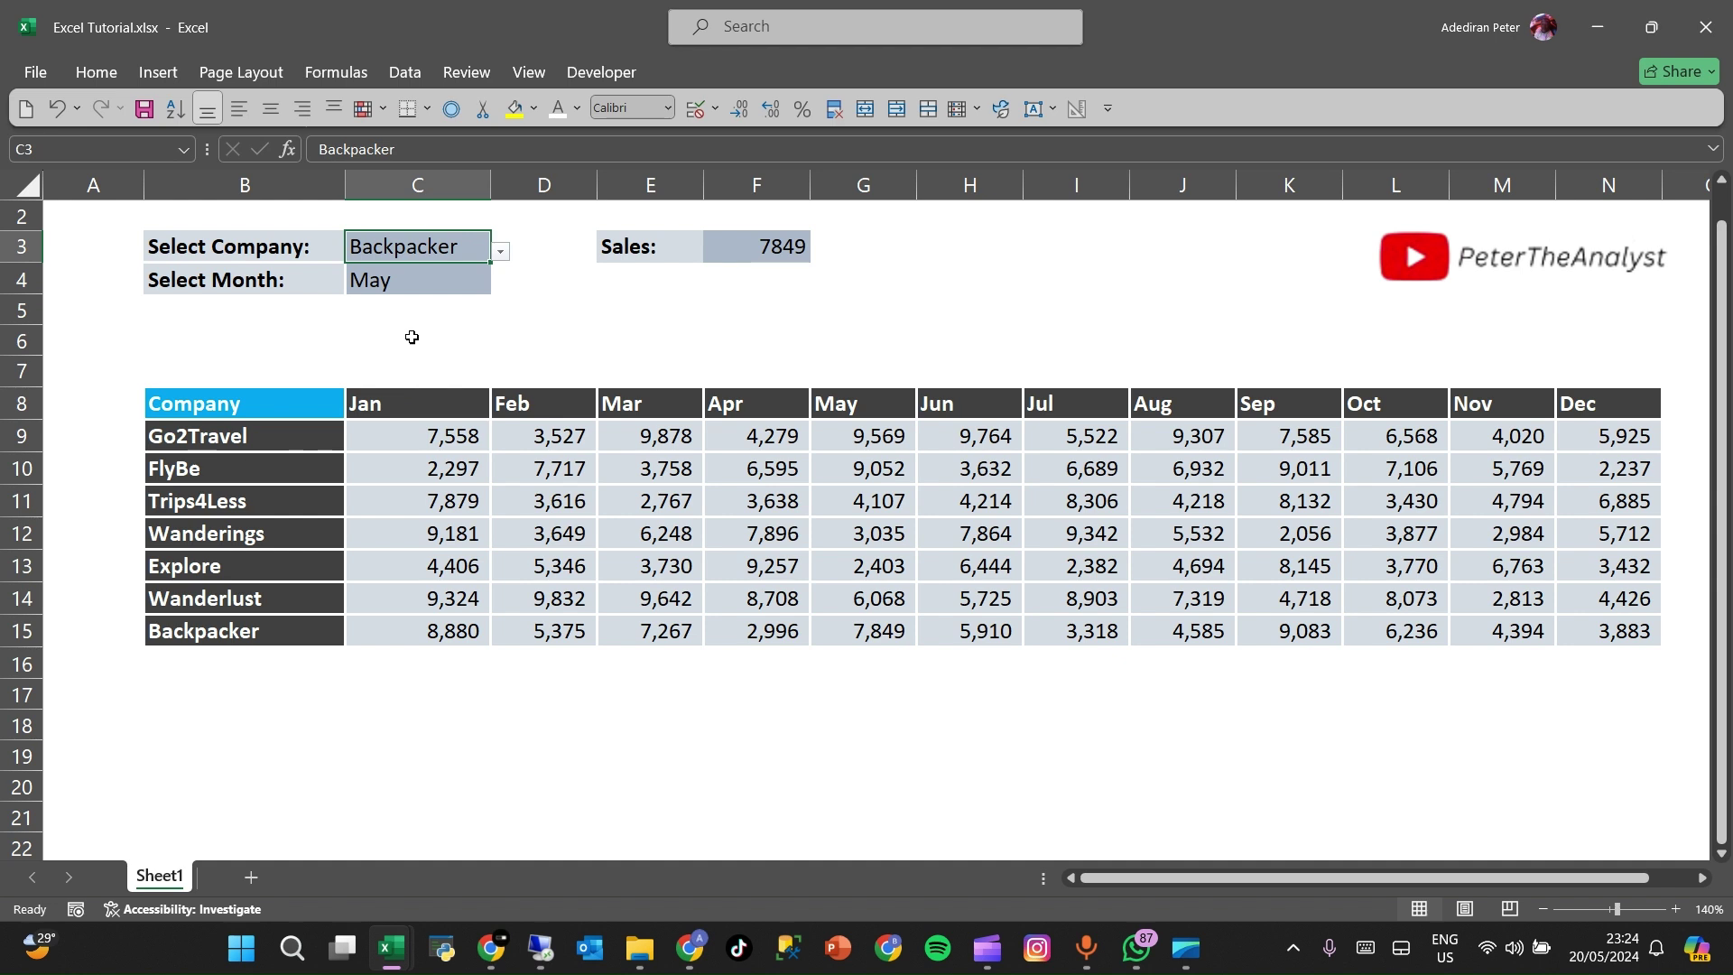
pyautogui.click(441, 285)
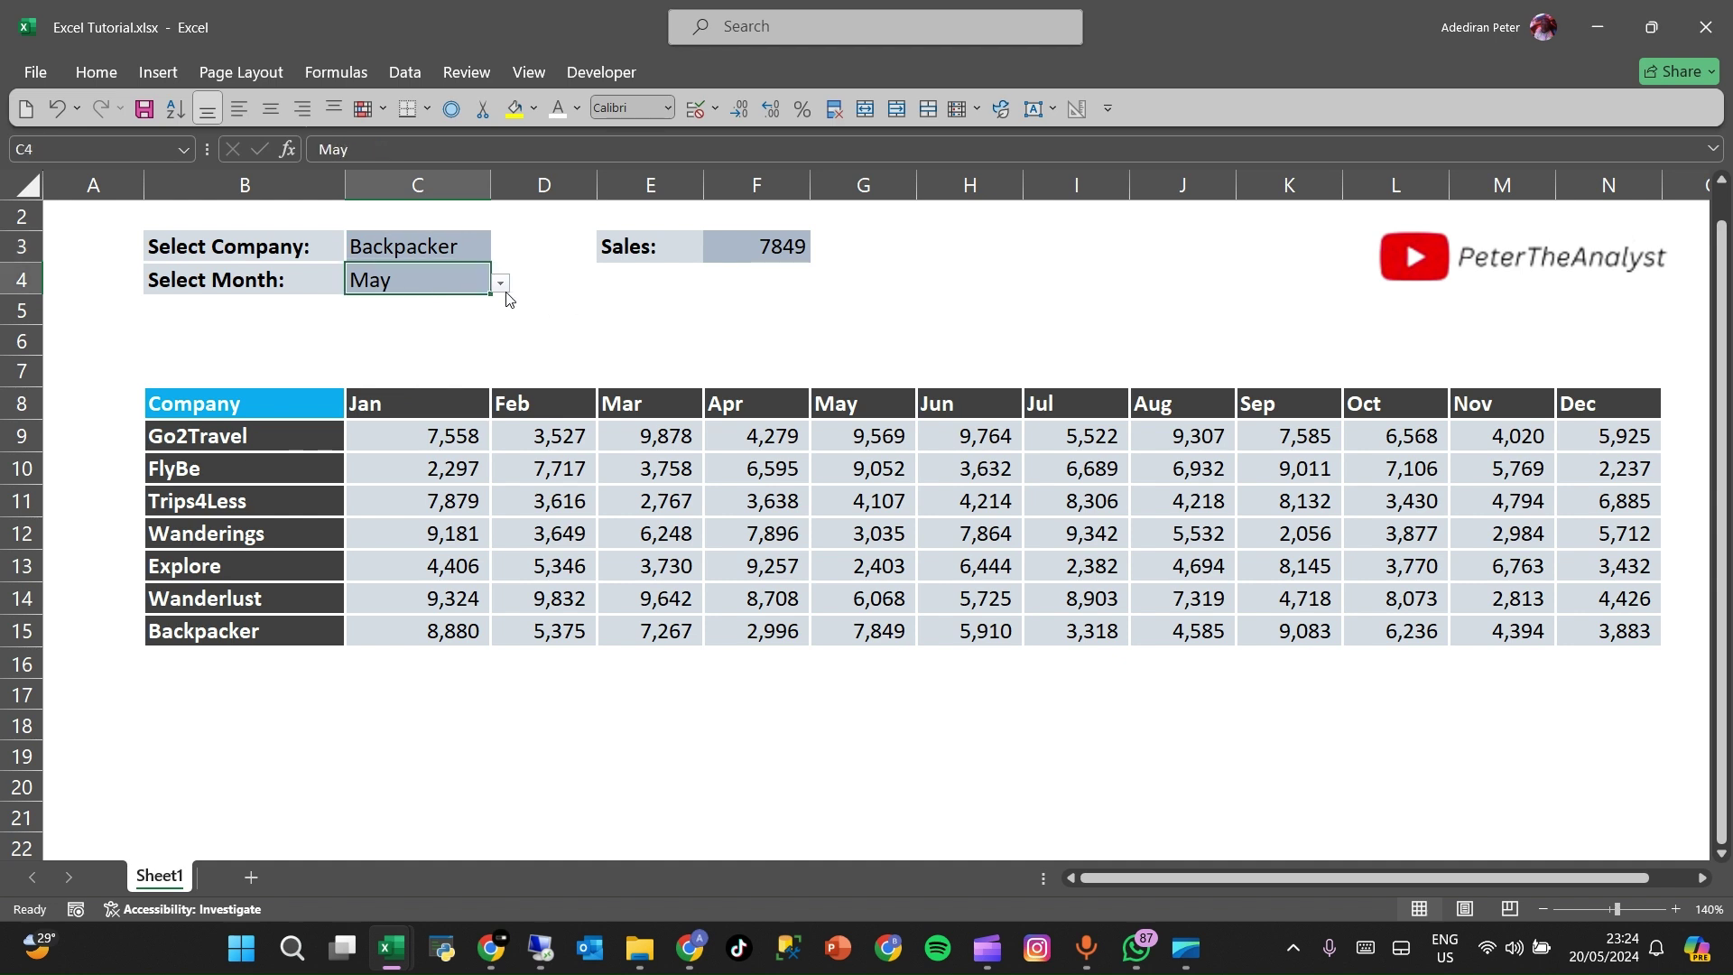
pyautogui.click(501, 284)
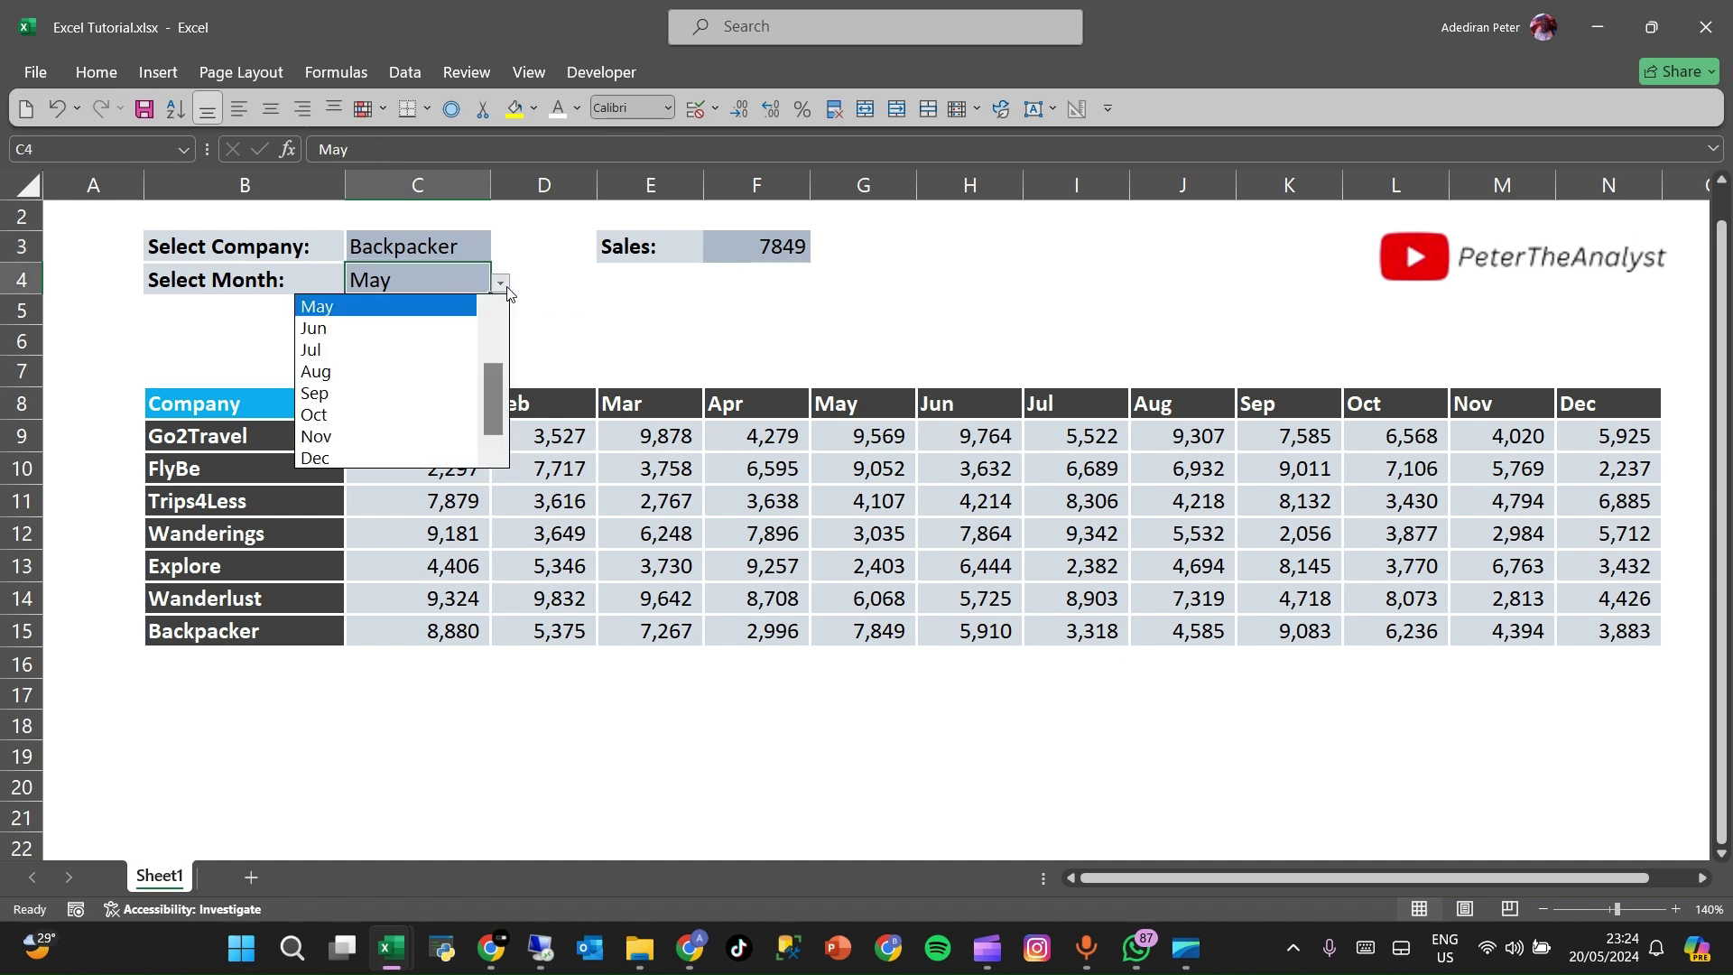
pyautogui.click(447, 458)
# - Highlight Backpacker's Dec value 3,883 in yellow, then undo the fill
pyautogui.rightClick(1617, 626)
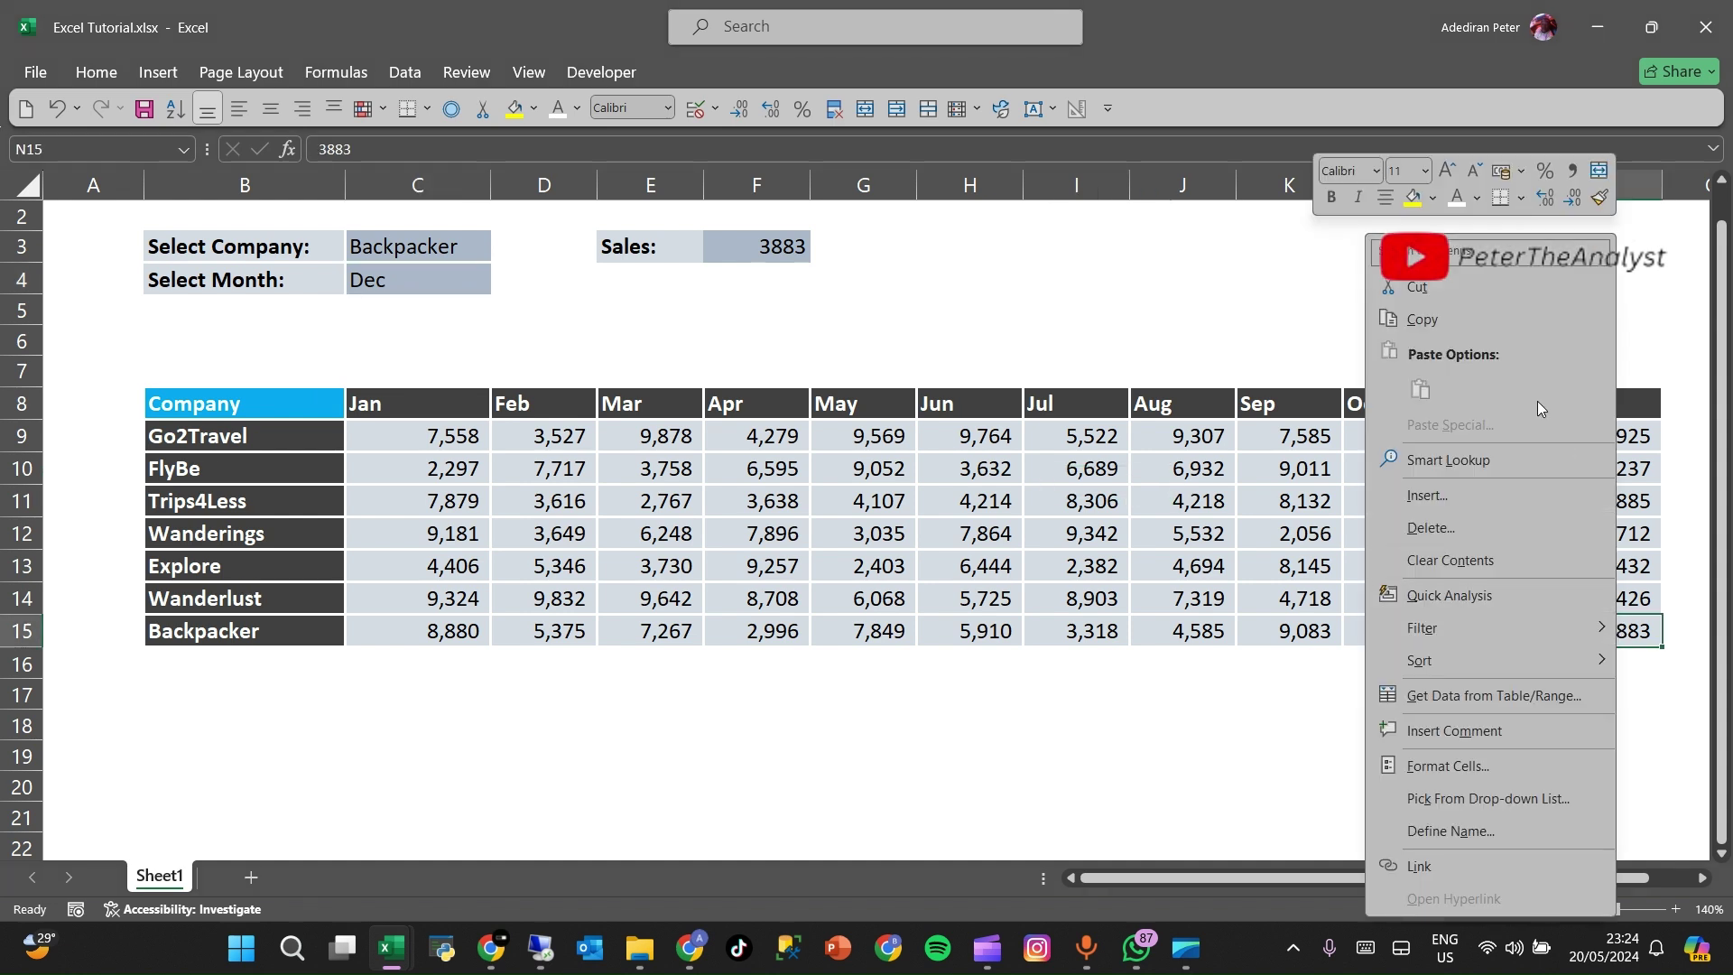
pyautogui.click(1414, 197)
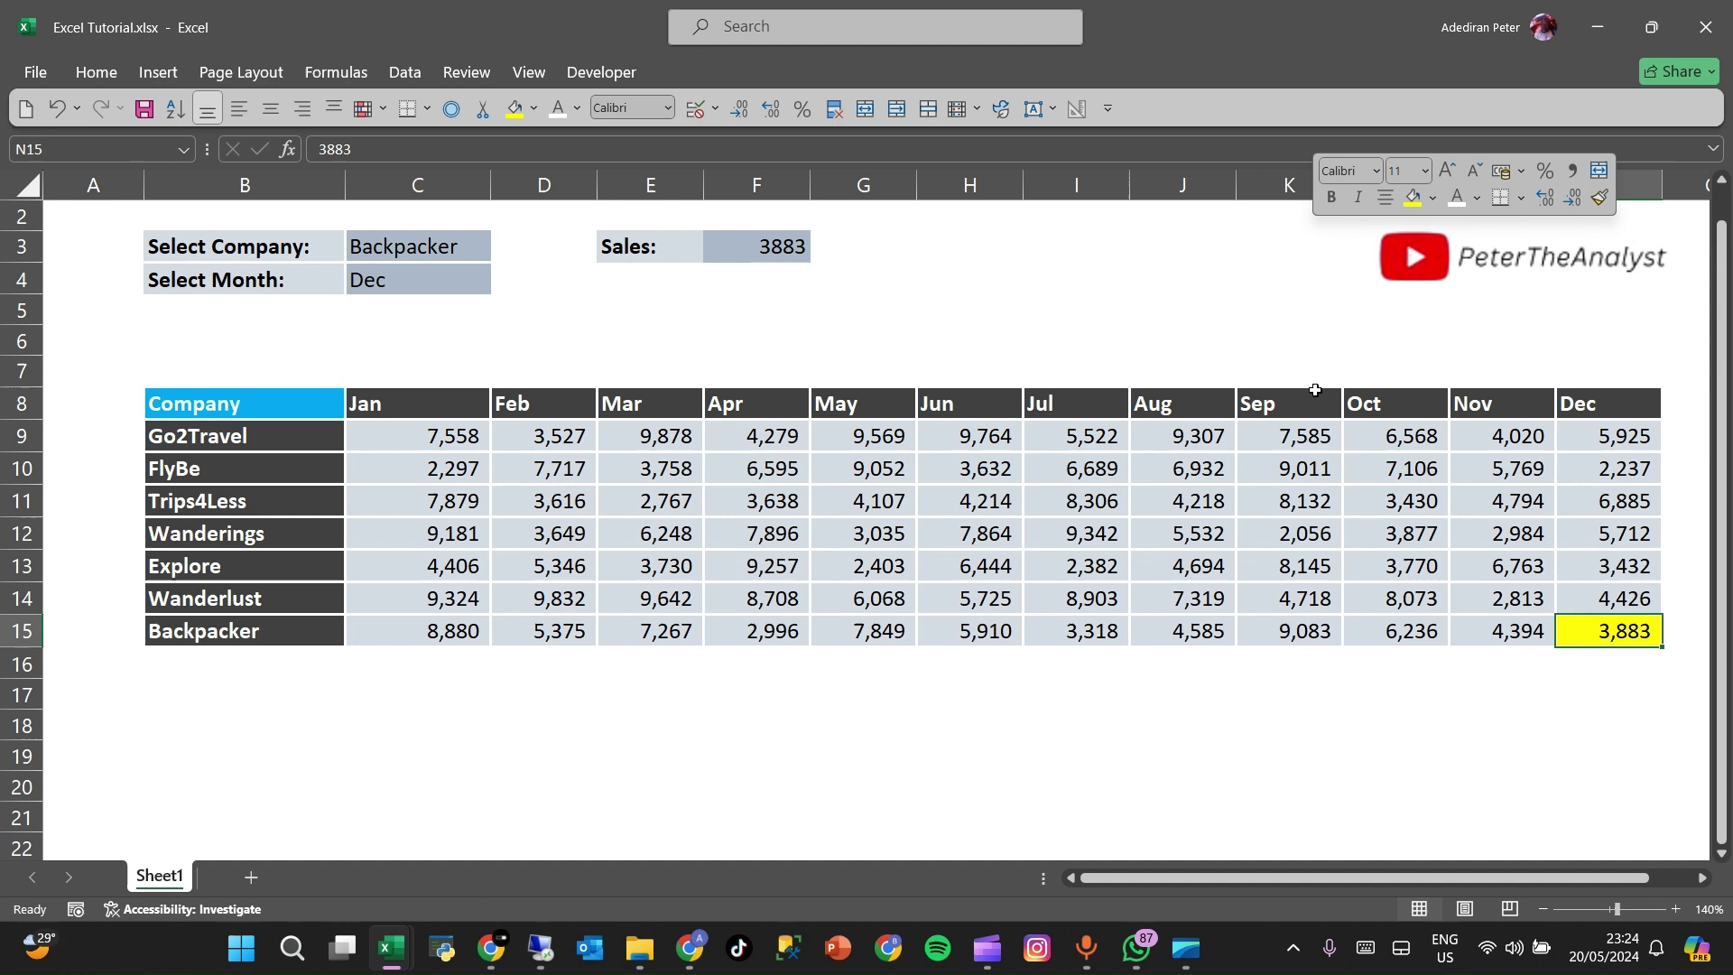
pyautogui.hotkey('ctrl', 'z')
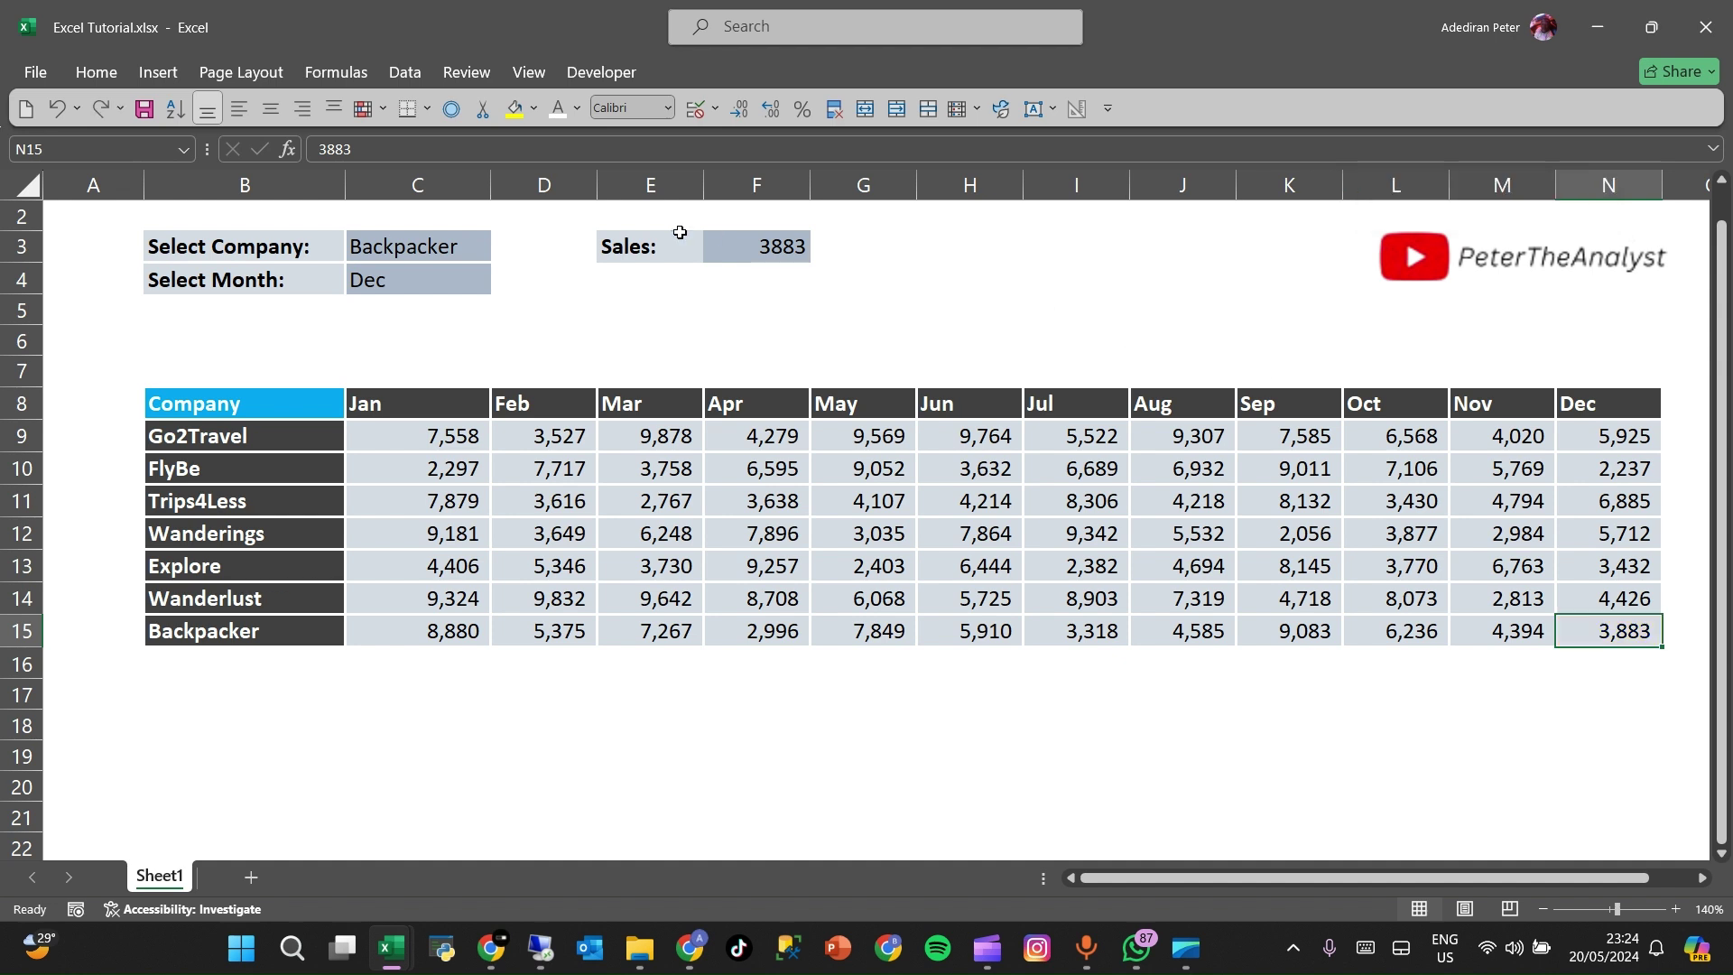
# - Clear the Sales formula from F3 and select the company names B9:B15
pyautogui.click(720, 248)
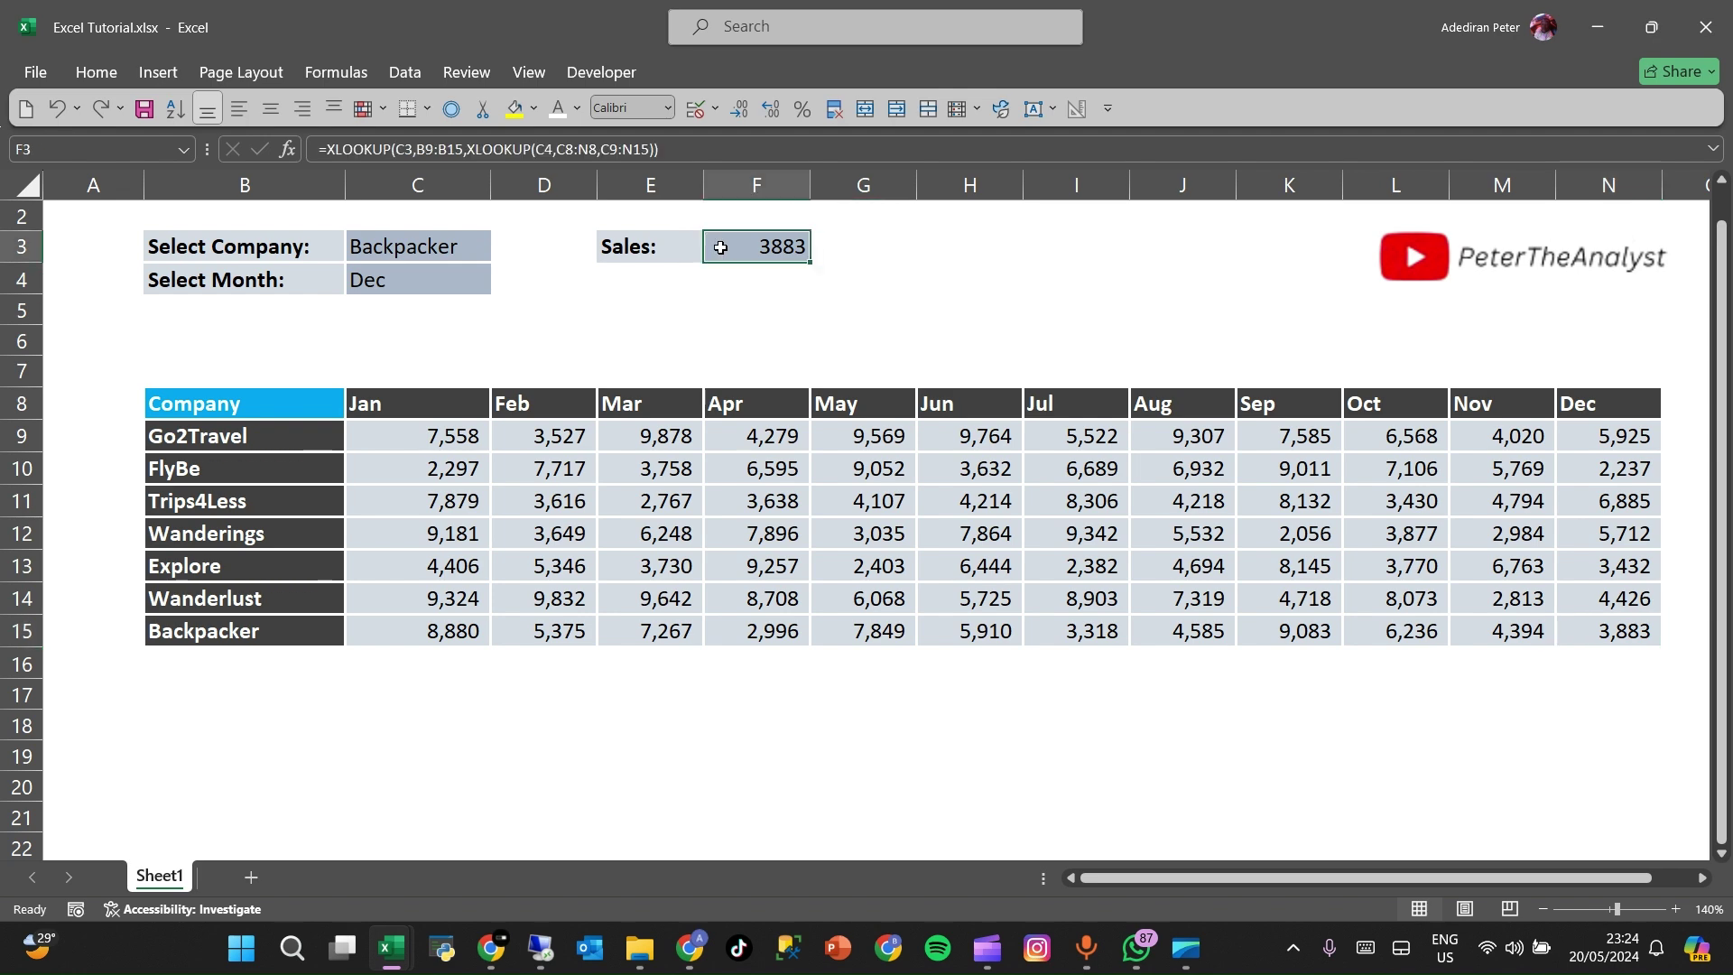
pyautogui.press('Delete')
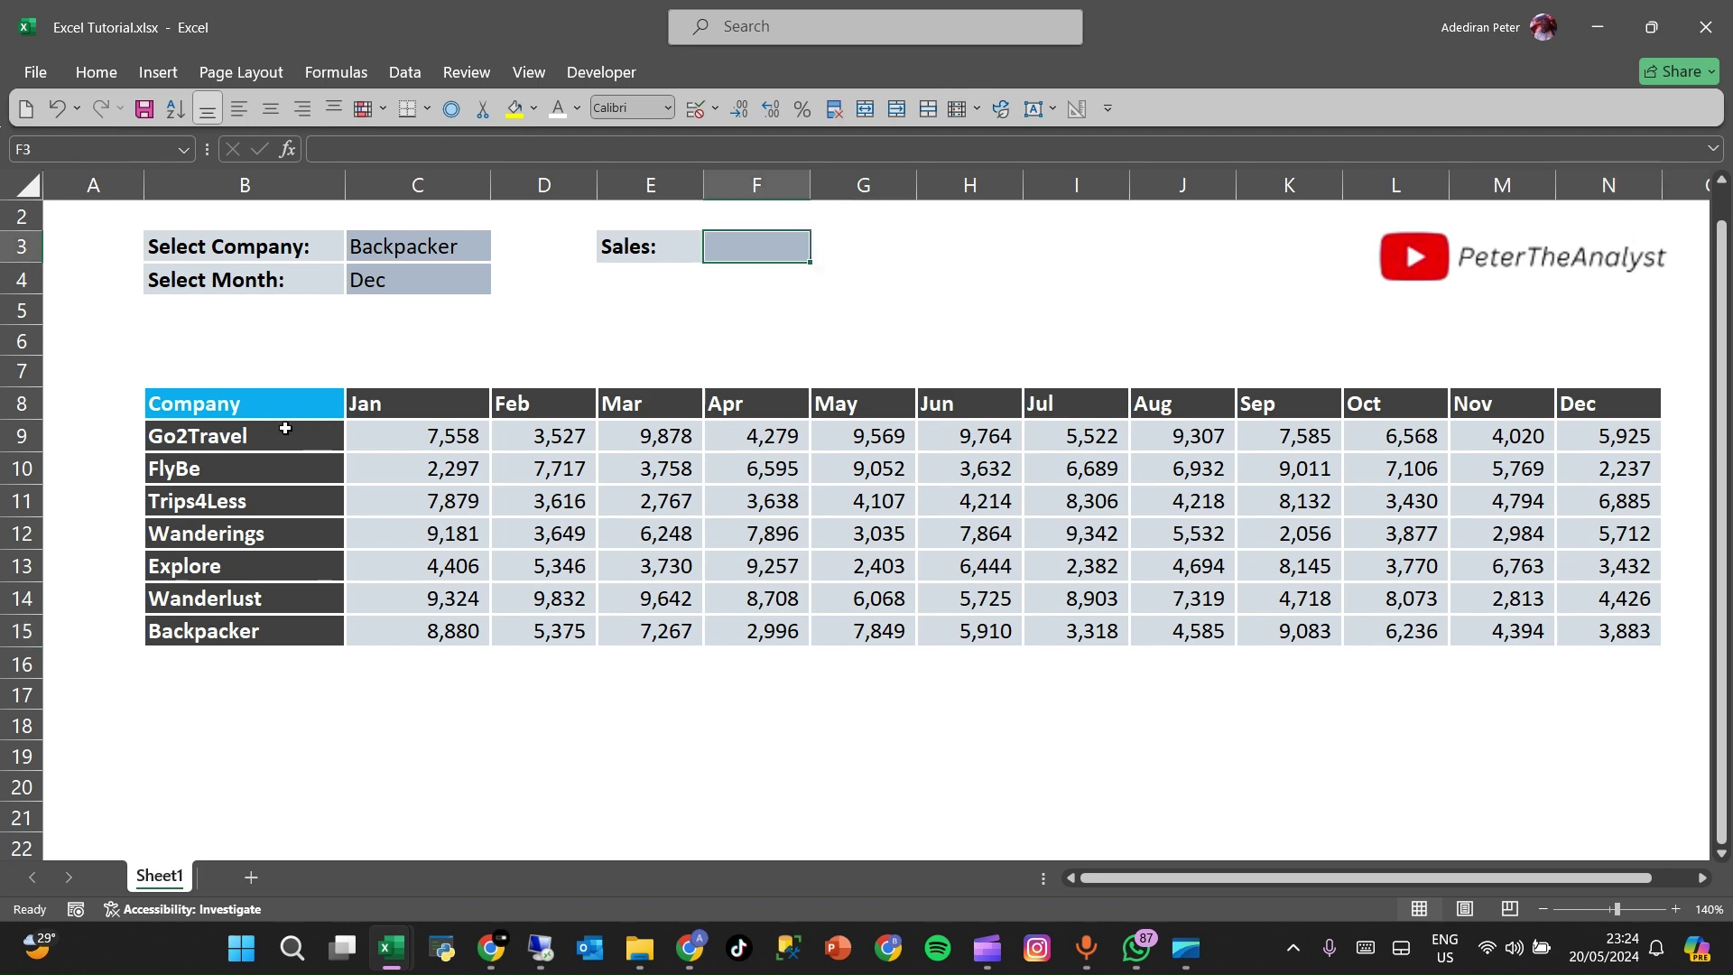
pyautogui.moveTo(263, 436); pyautogui.dragTo(244, 607)
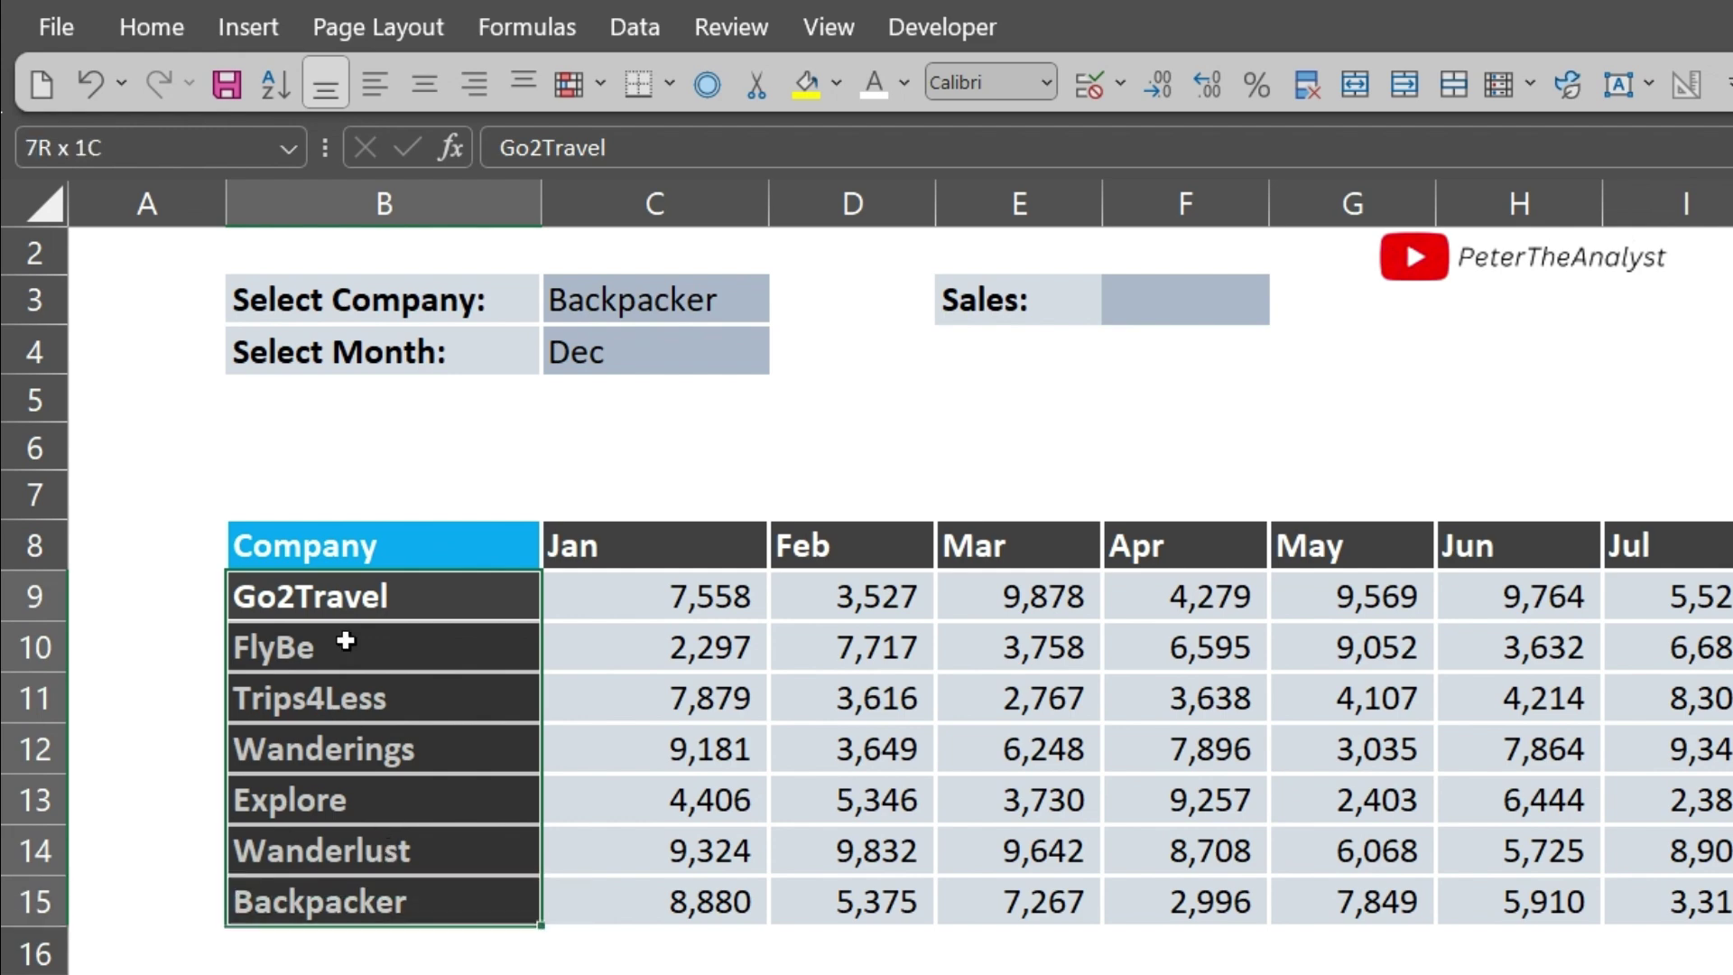
pyautogui.hotkey('shift', 'Down')
# - Name the selected company range companyNames in the Name Box
pyautogui.click(124, 154)
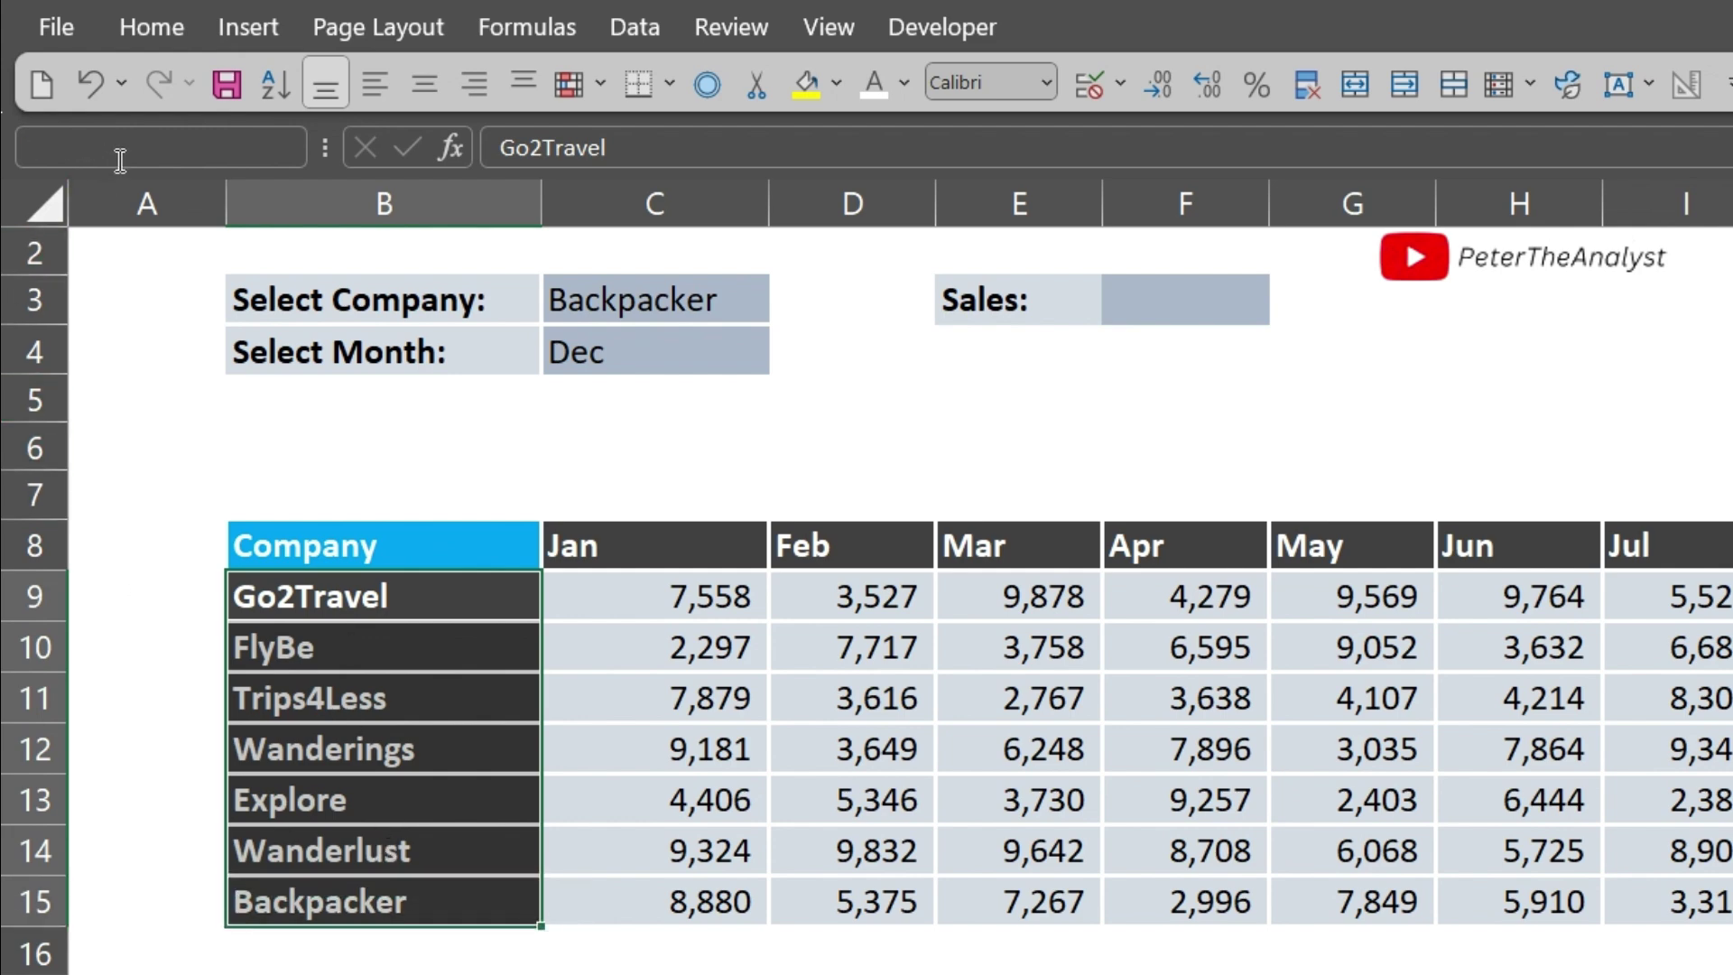
pyautogui.write('companyNames')
pyautogui.press('Return')
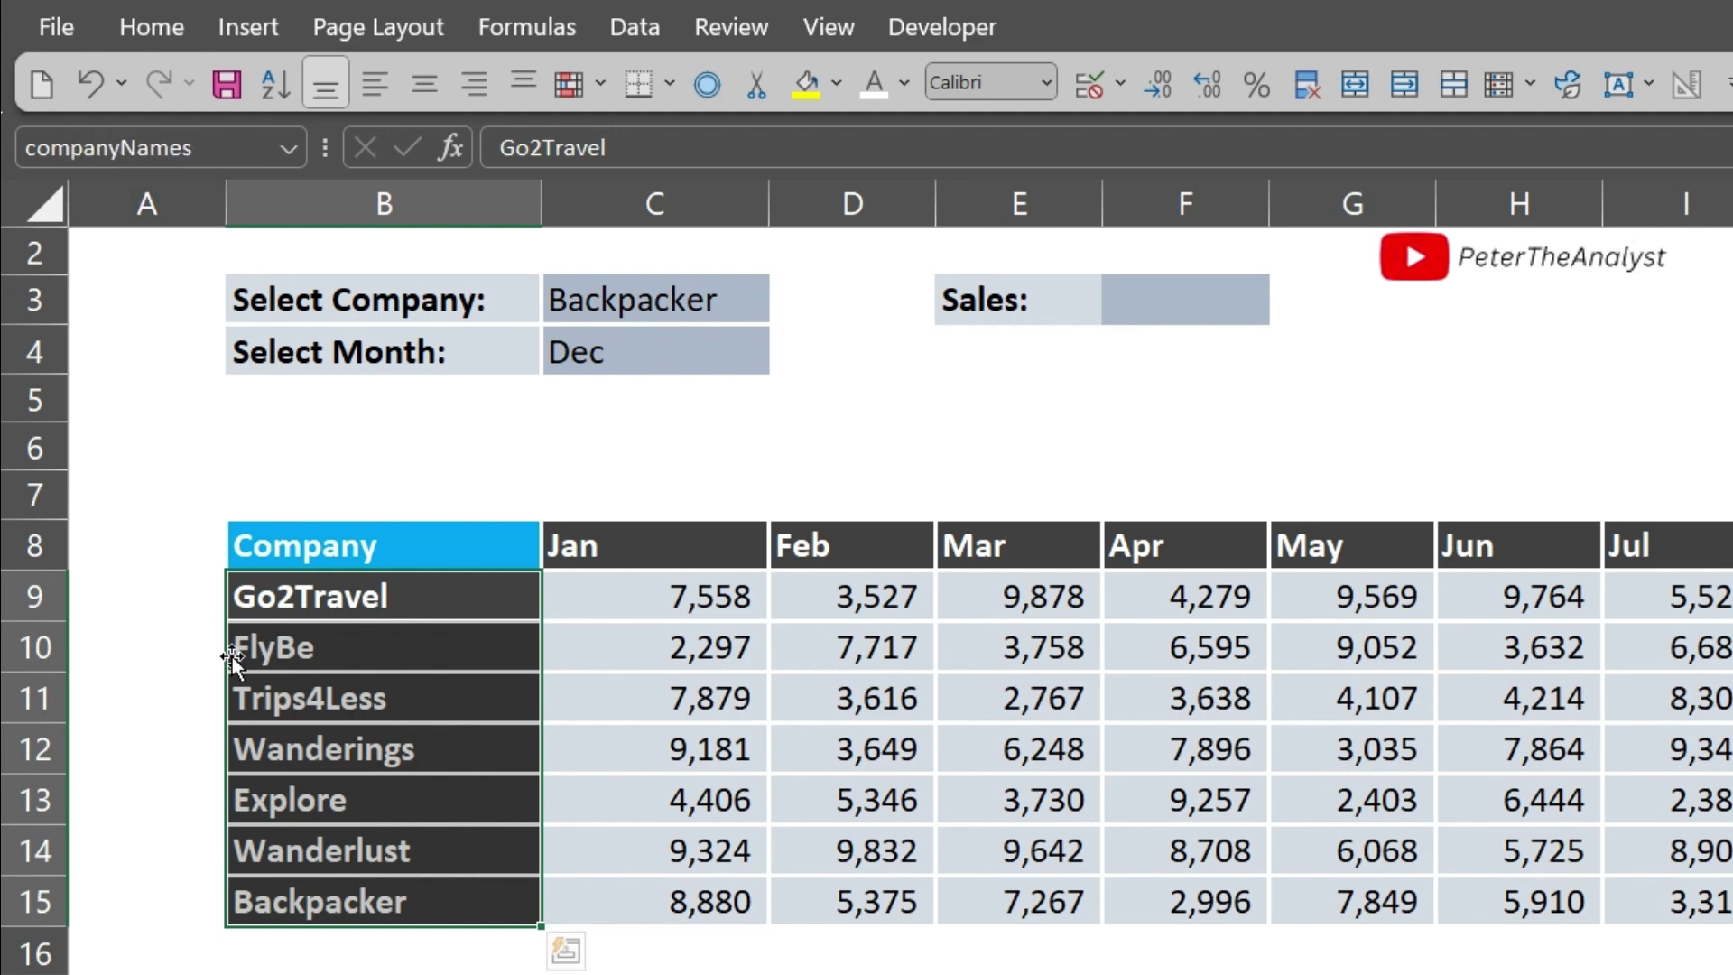
pyautogui.moveTo(310, 600); pyautogui.dragTo(337, 892)
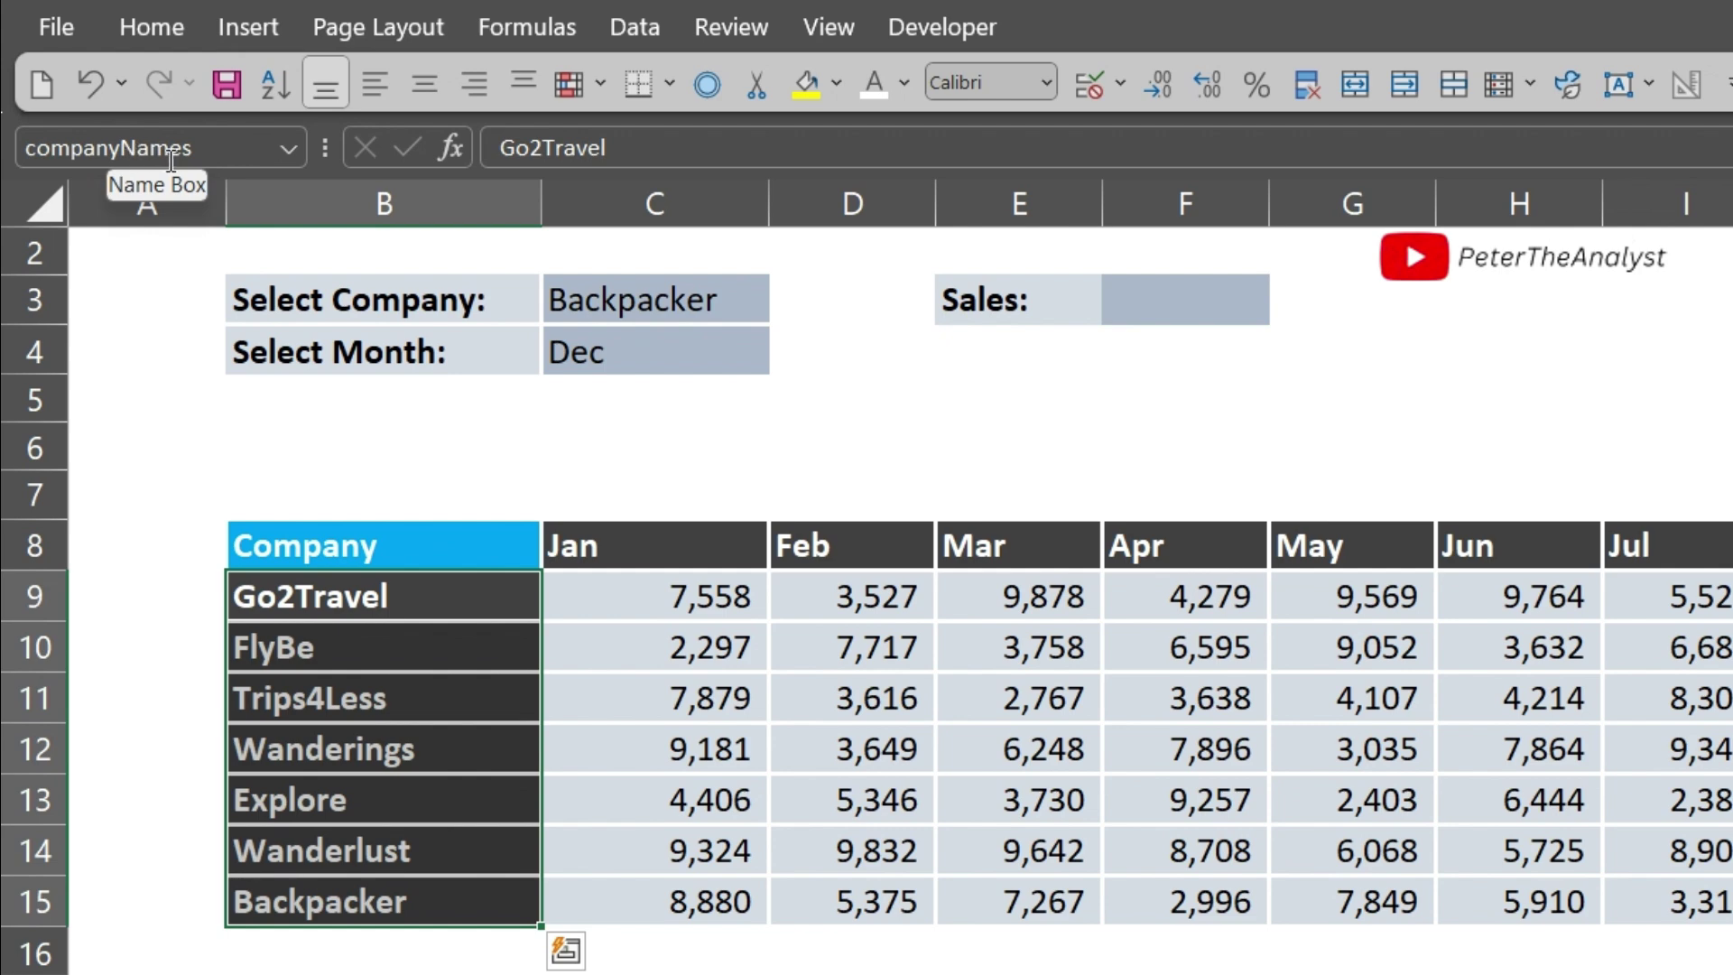
# - Select the Jan–Dec headers C8:N8 and name them SalesMonths in the Name Box
pyautogui.click(334, 715)
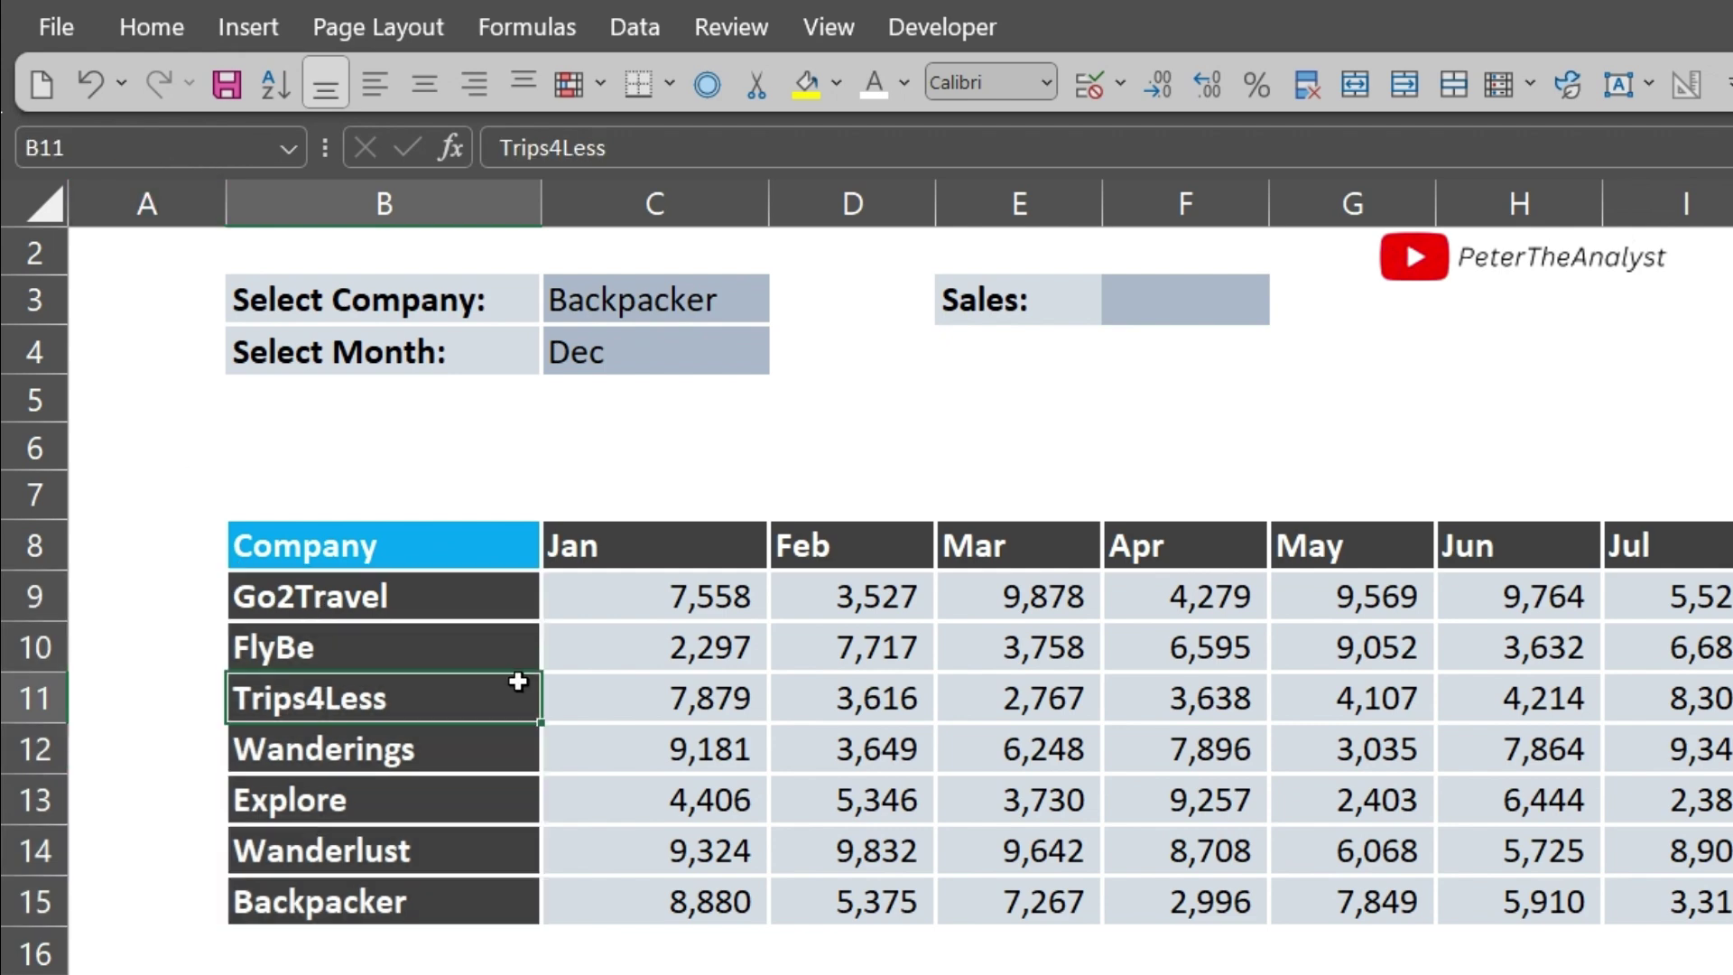
pyautogui.moveTo(599, 483); pyautogui.dragTo(1732, 474)
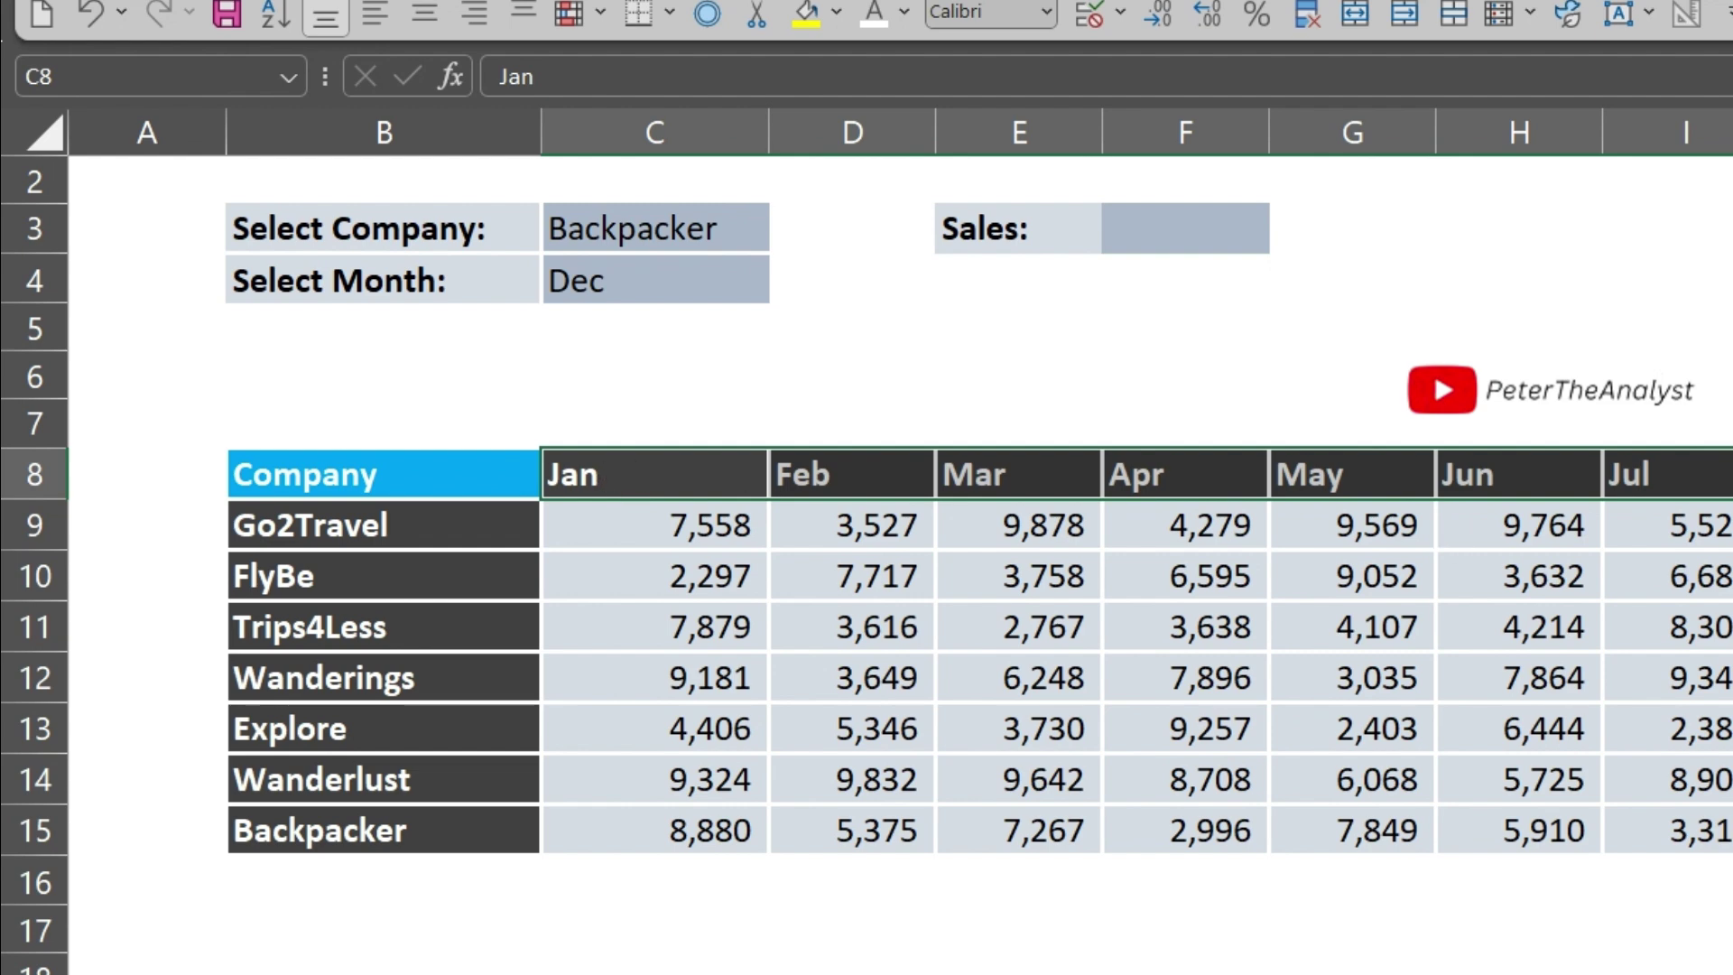
pyautogui.click(92, 79)
pyautogui.write('SalesMonths')
pyautogui.press('Return')
# - Select the sales figures C9:N15 and name the block SalesFigures in the Name Box
pyautogui.click(967, 657)
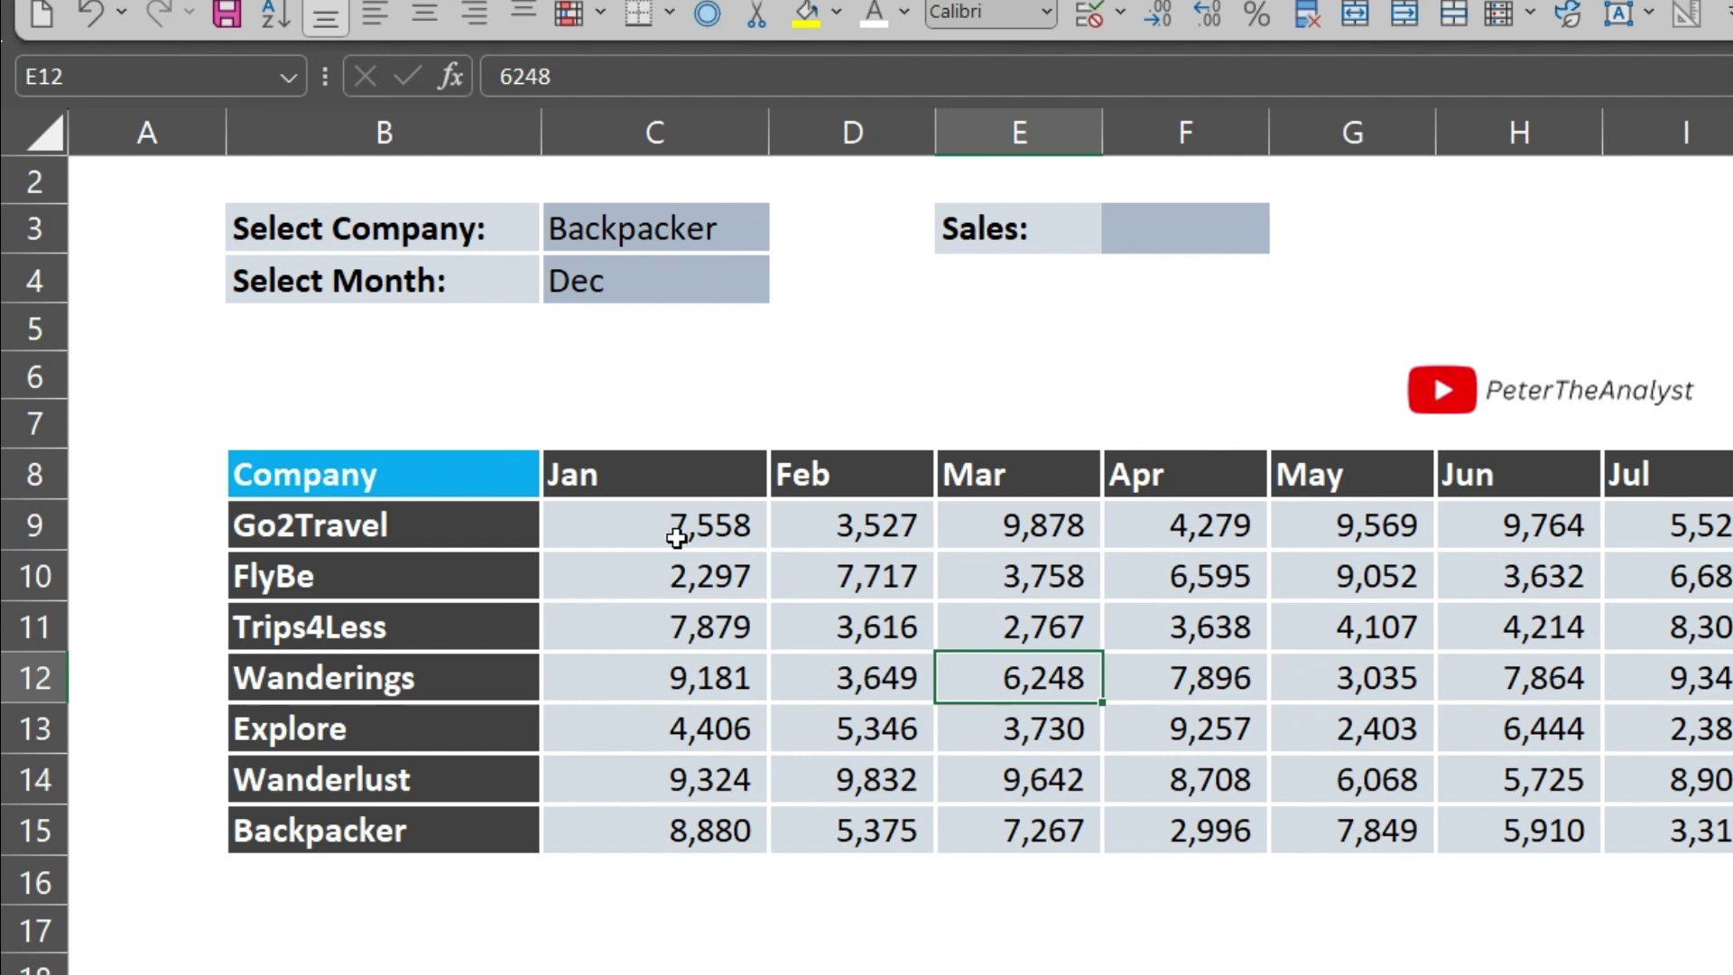
pyautogui.moveTo(677, 537); pyautogui.dragTo(1732, 831)
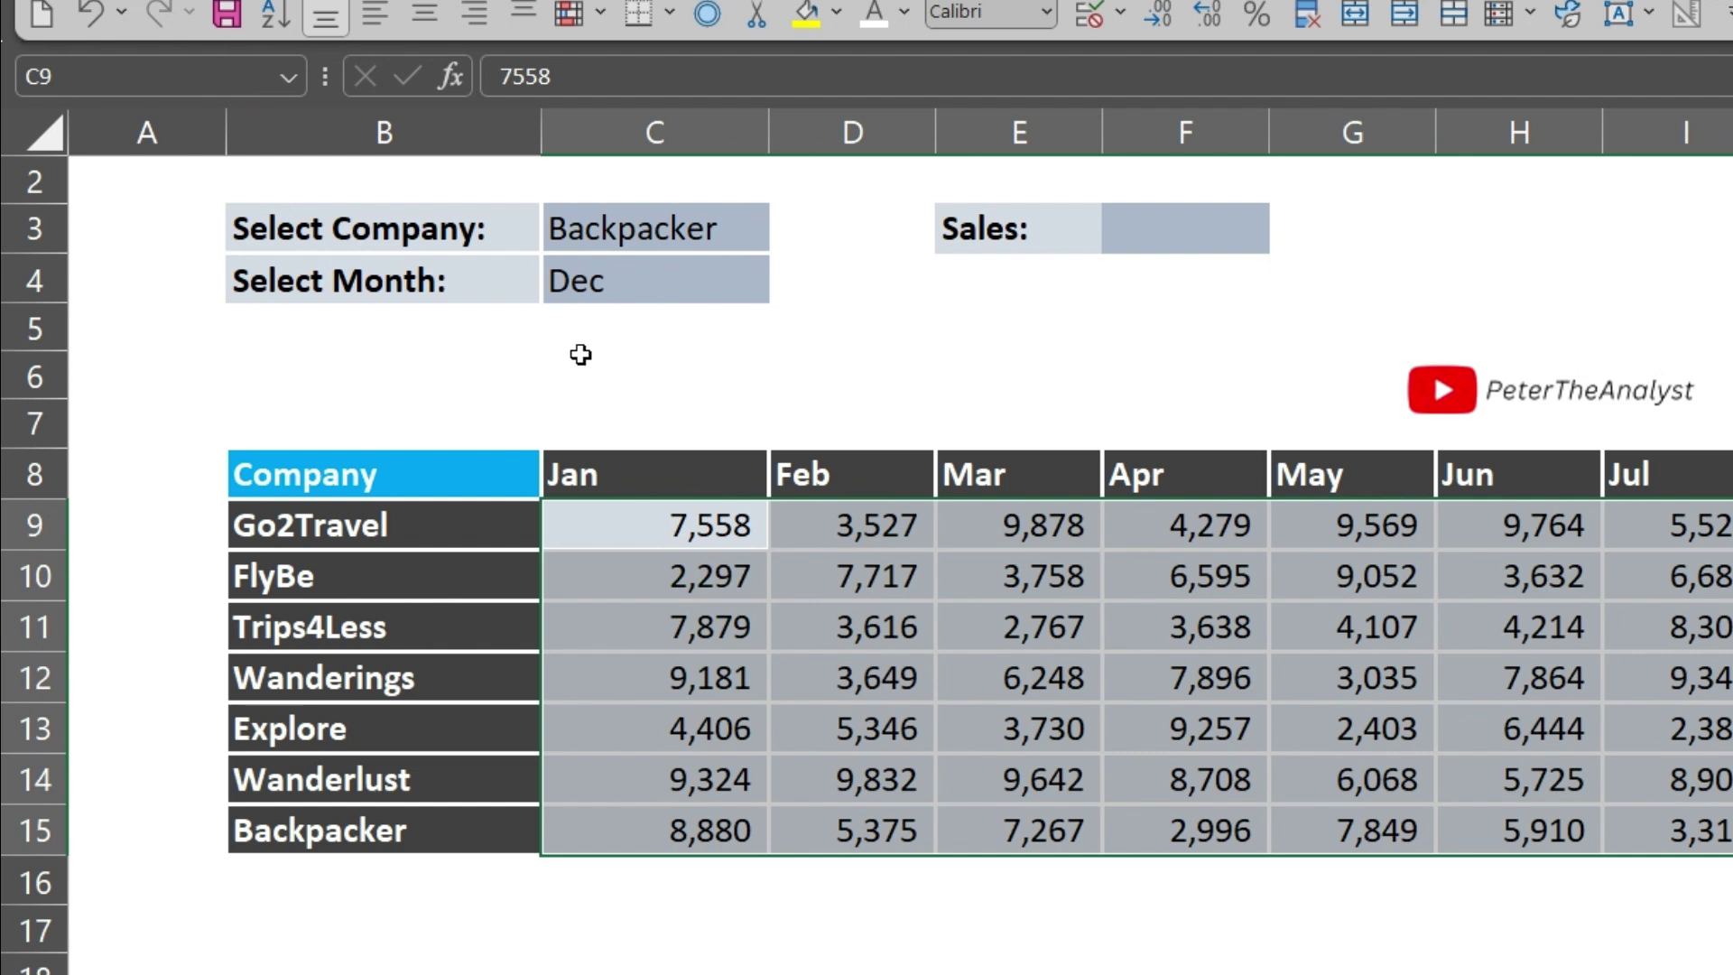
pyautogui.click(90, 78)
pyautogui.write('Sales')
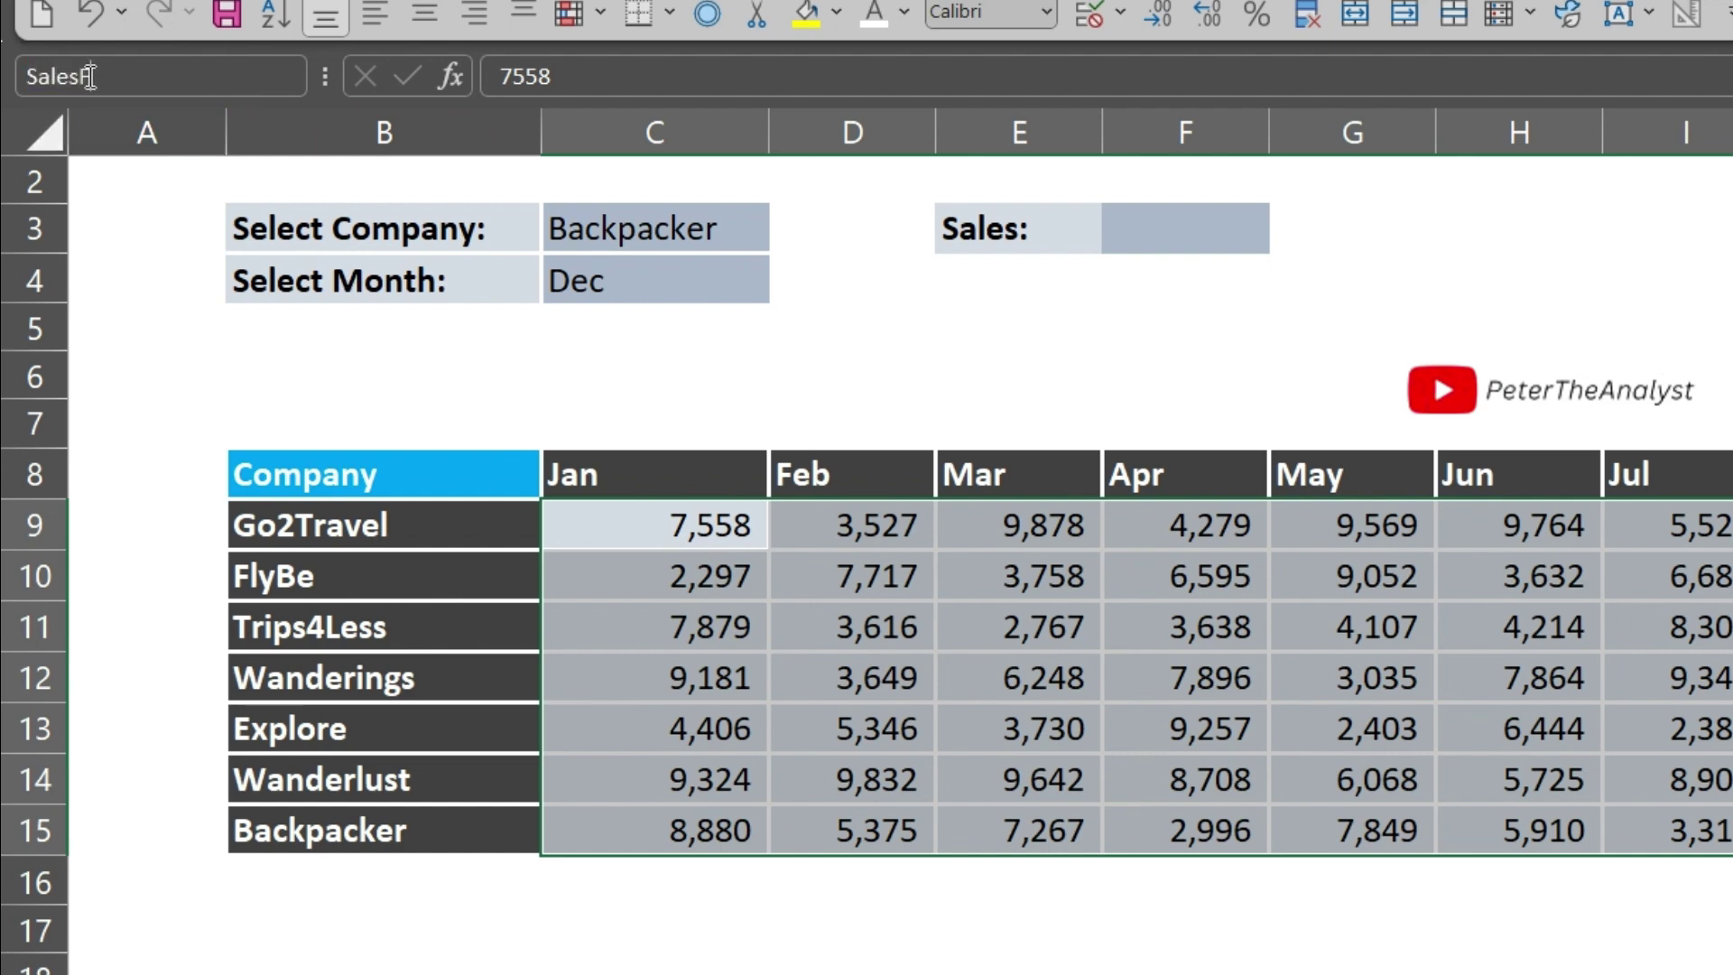
pyautogui.write('Figures')
pyautogui.press('Return')
# - Select company cell C3 and name it SelectCompany in the Name Box
pyautogui.click(1064, 366)
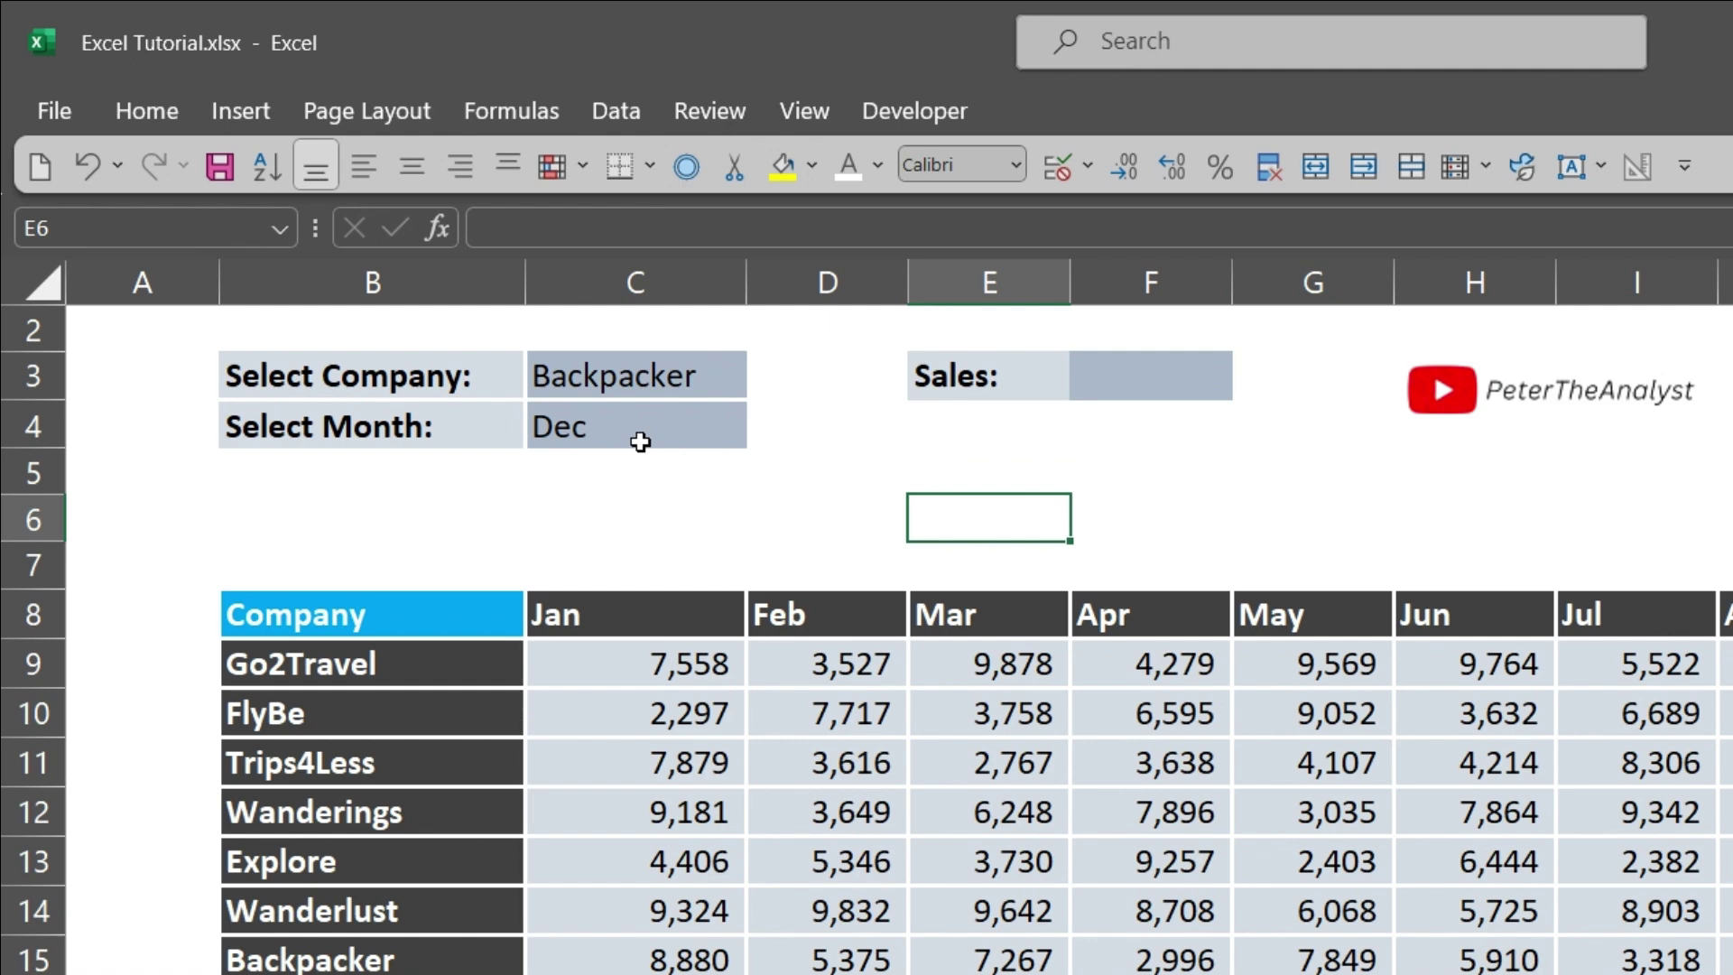
pyautogui.click(628, 381)
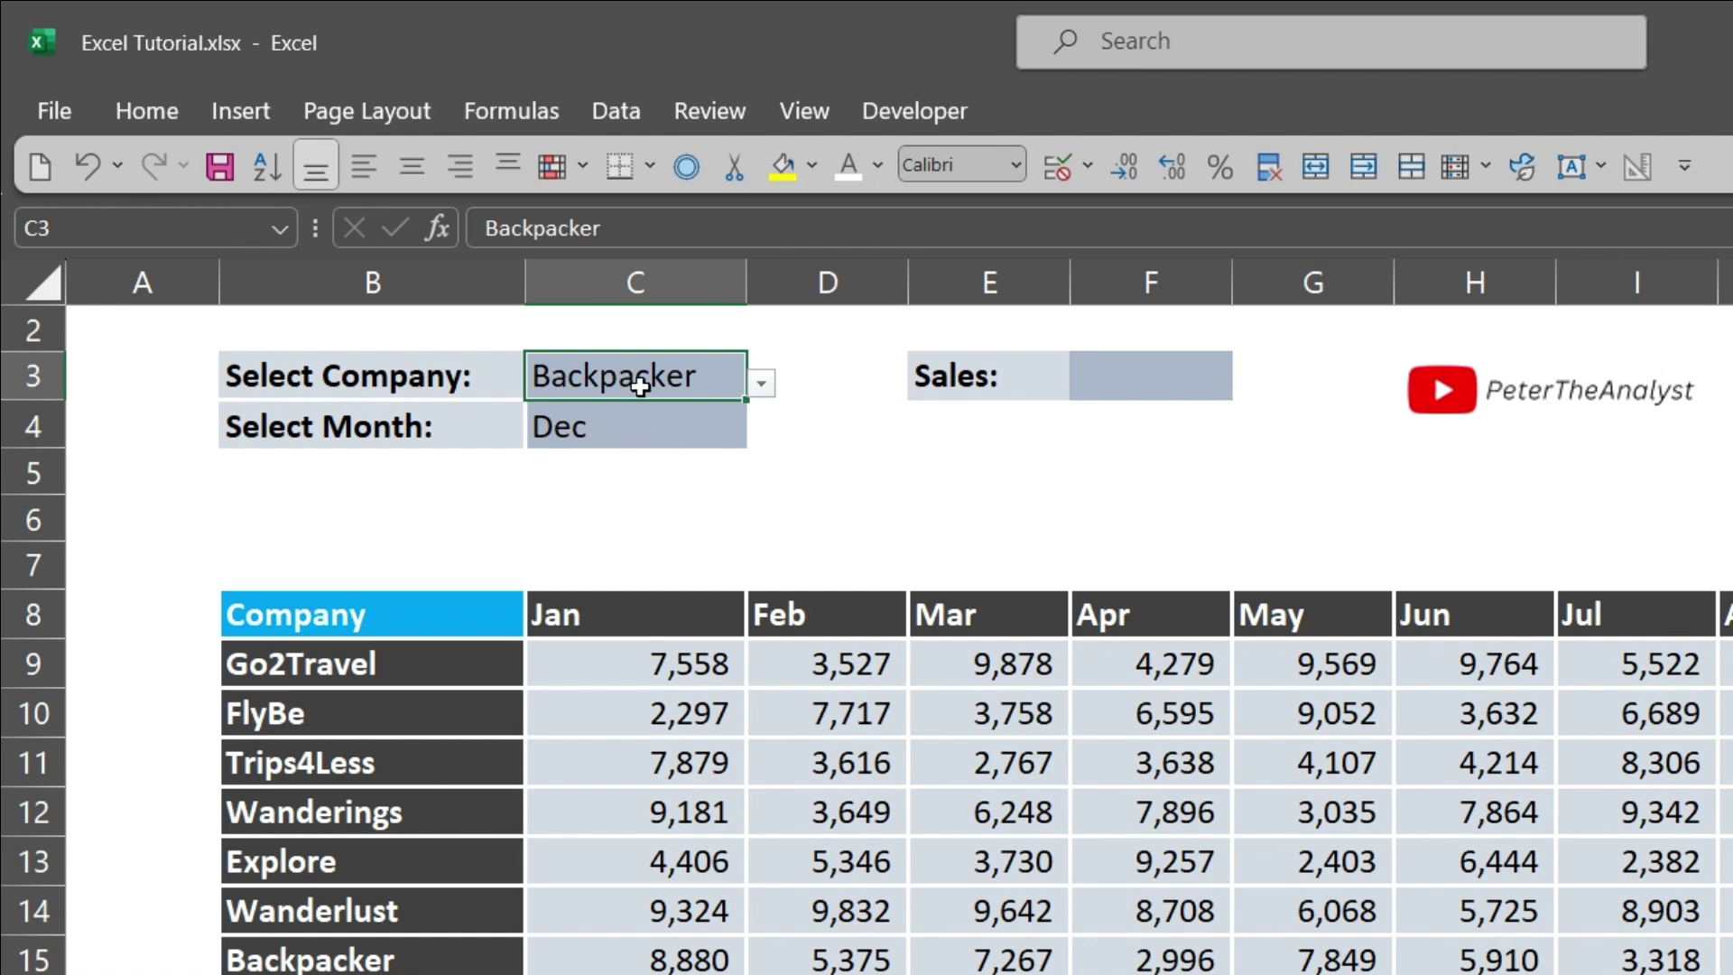
pyautogui.click(183, 236)
pyautogui.write('SelectCompany')
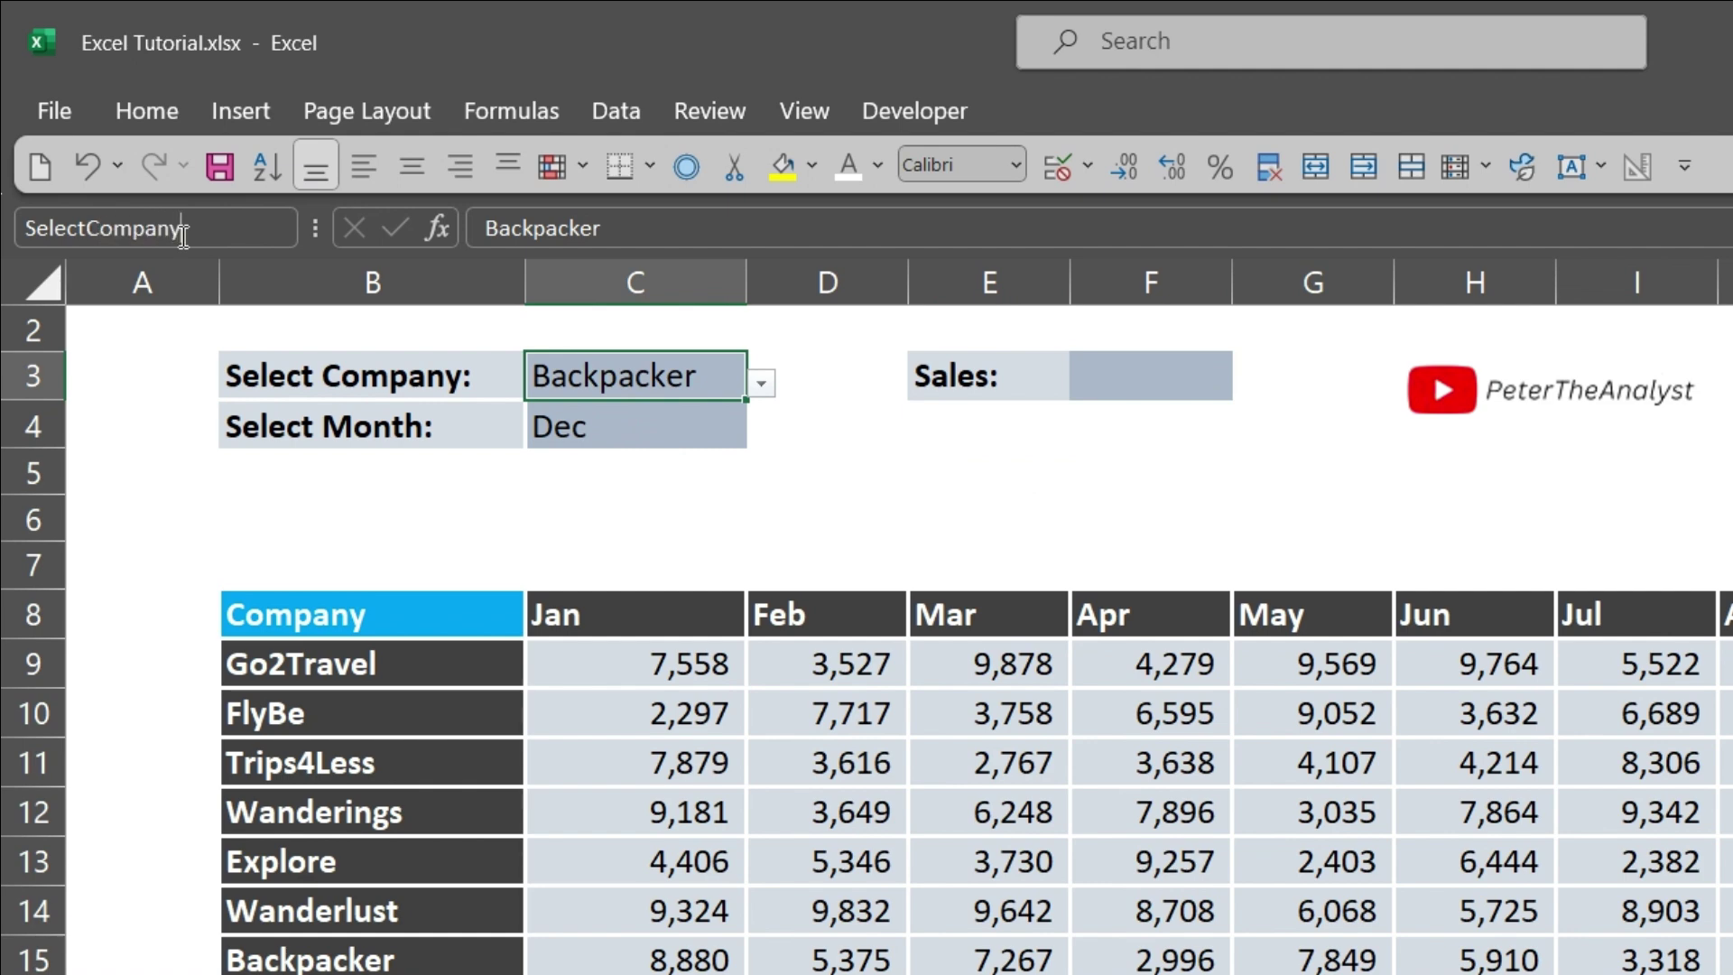
pyautogui.press('Return')
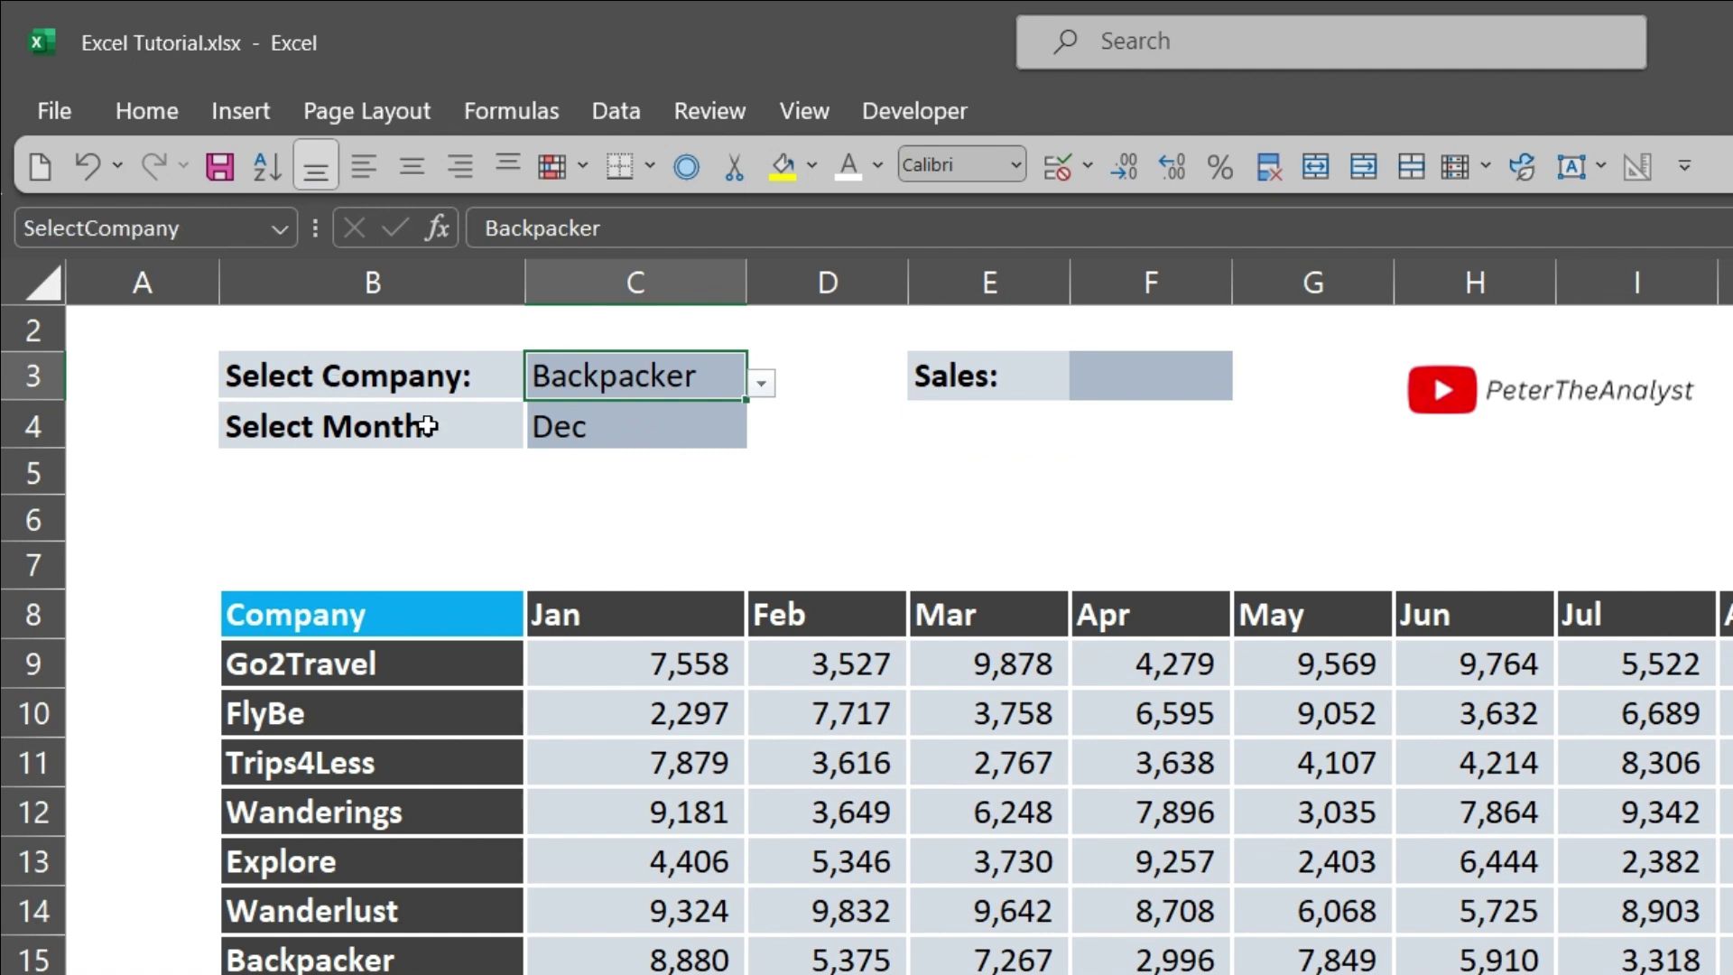
# - Try naming C4 SelectMonth, fixing a typo and dismissing the invalid-reference error
pyautogui.click(605, 431)
pyautogui.click(90, 221)
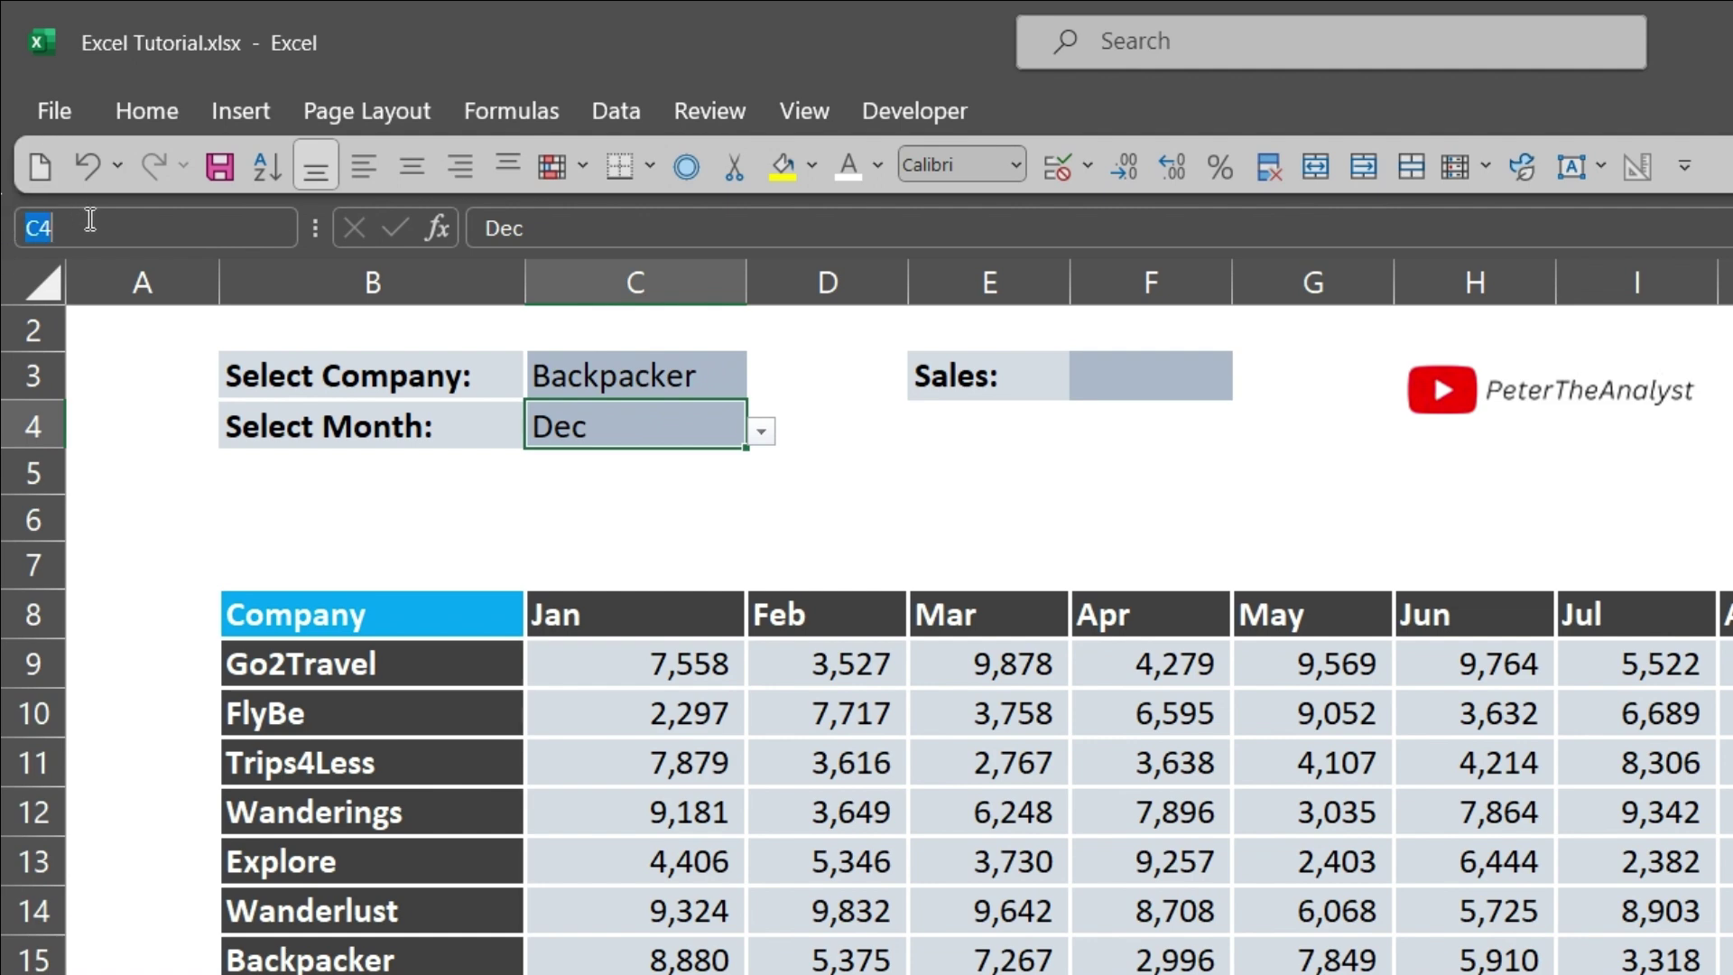
pyautogui.write('SelectMnth')
pyautogui.press('BackSpace')
pyautogui.press('BackSpace')
pyautogui.press('BackSpace')
pyautogui.press('BackSpace')
pyautogui.write('Month')
pyautogui.press('Return')
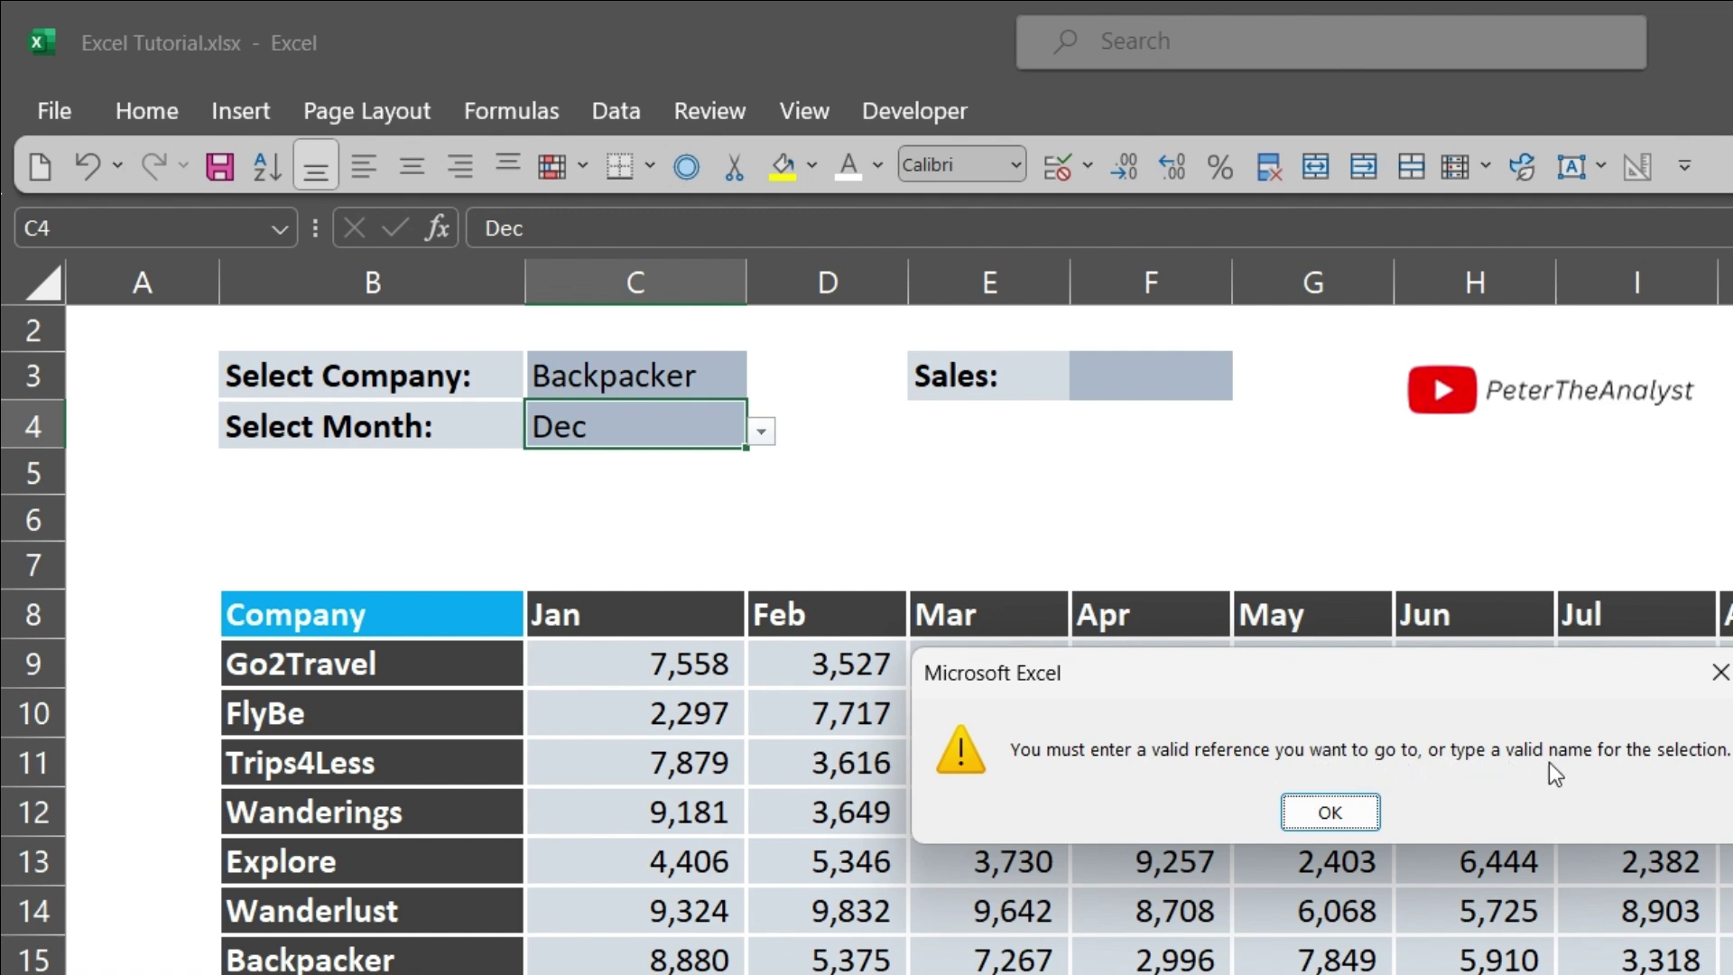
pyautogui.click(1363, 816)
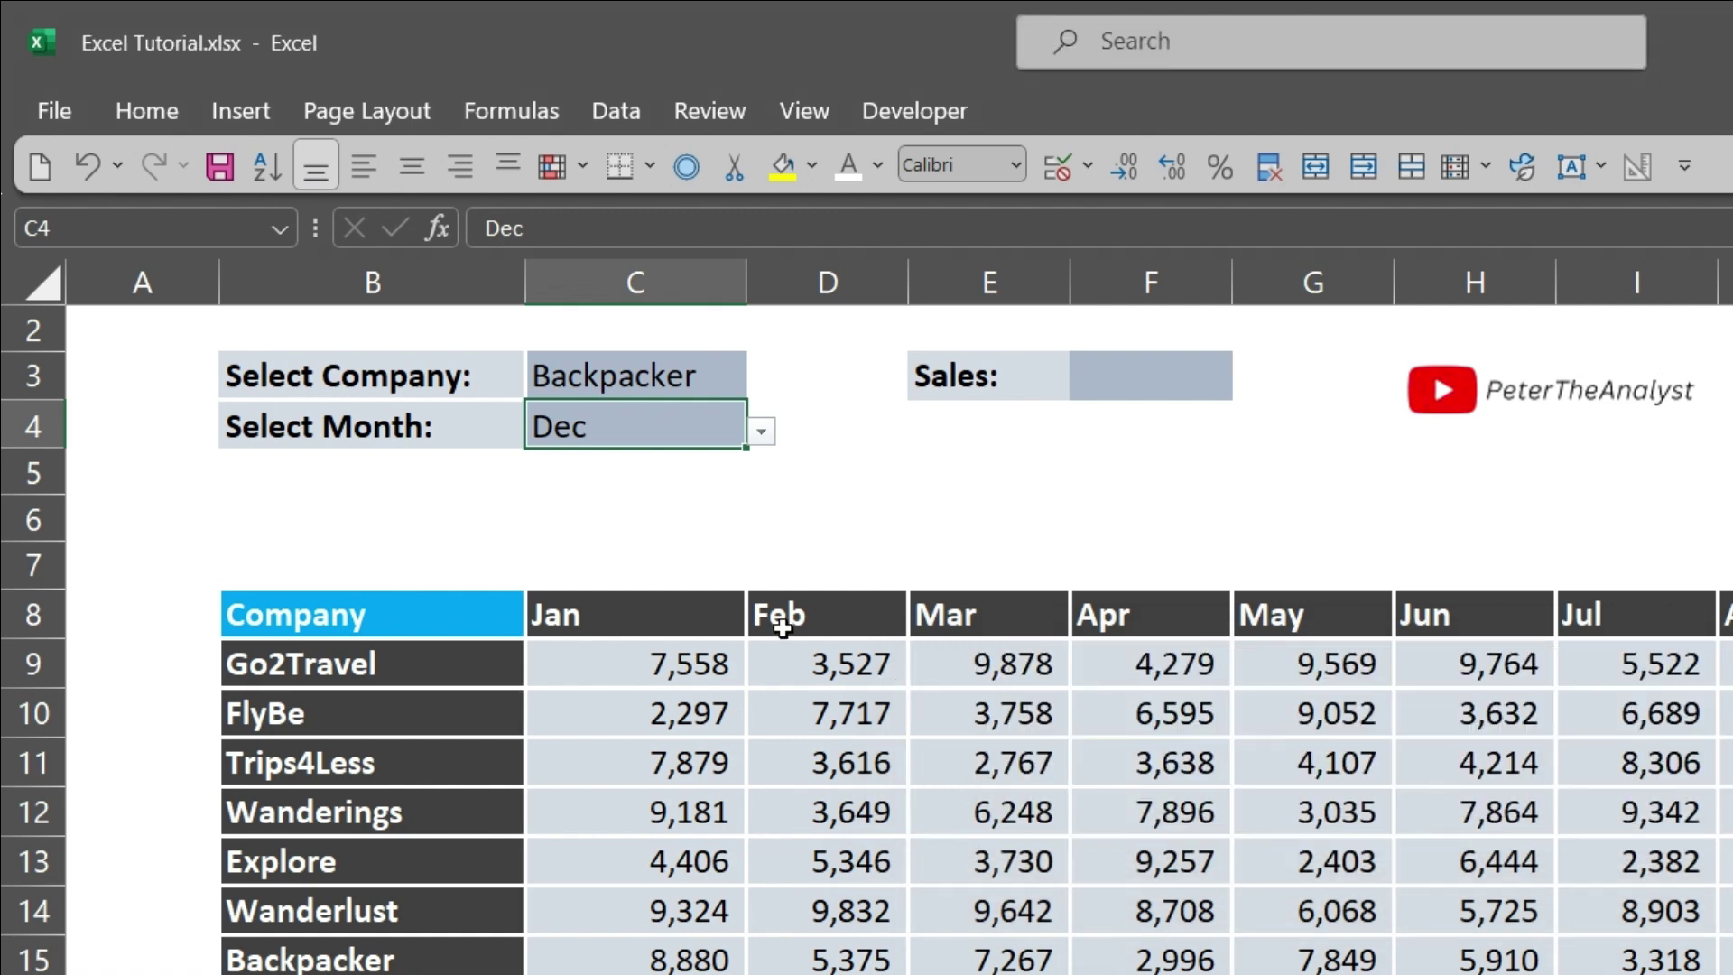
# - Enter SelectMonth as C4's name again so the name takes effect
pyautogui.click(75, 233)
pyautogui.write('Sele')
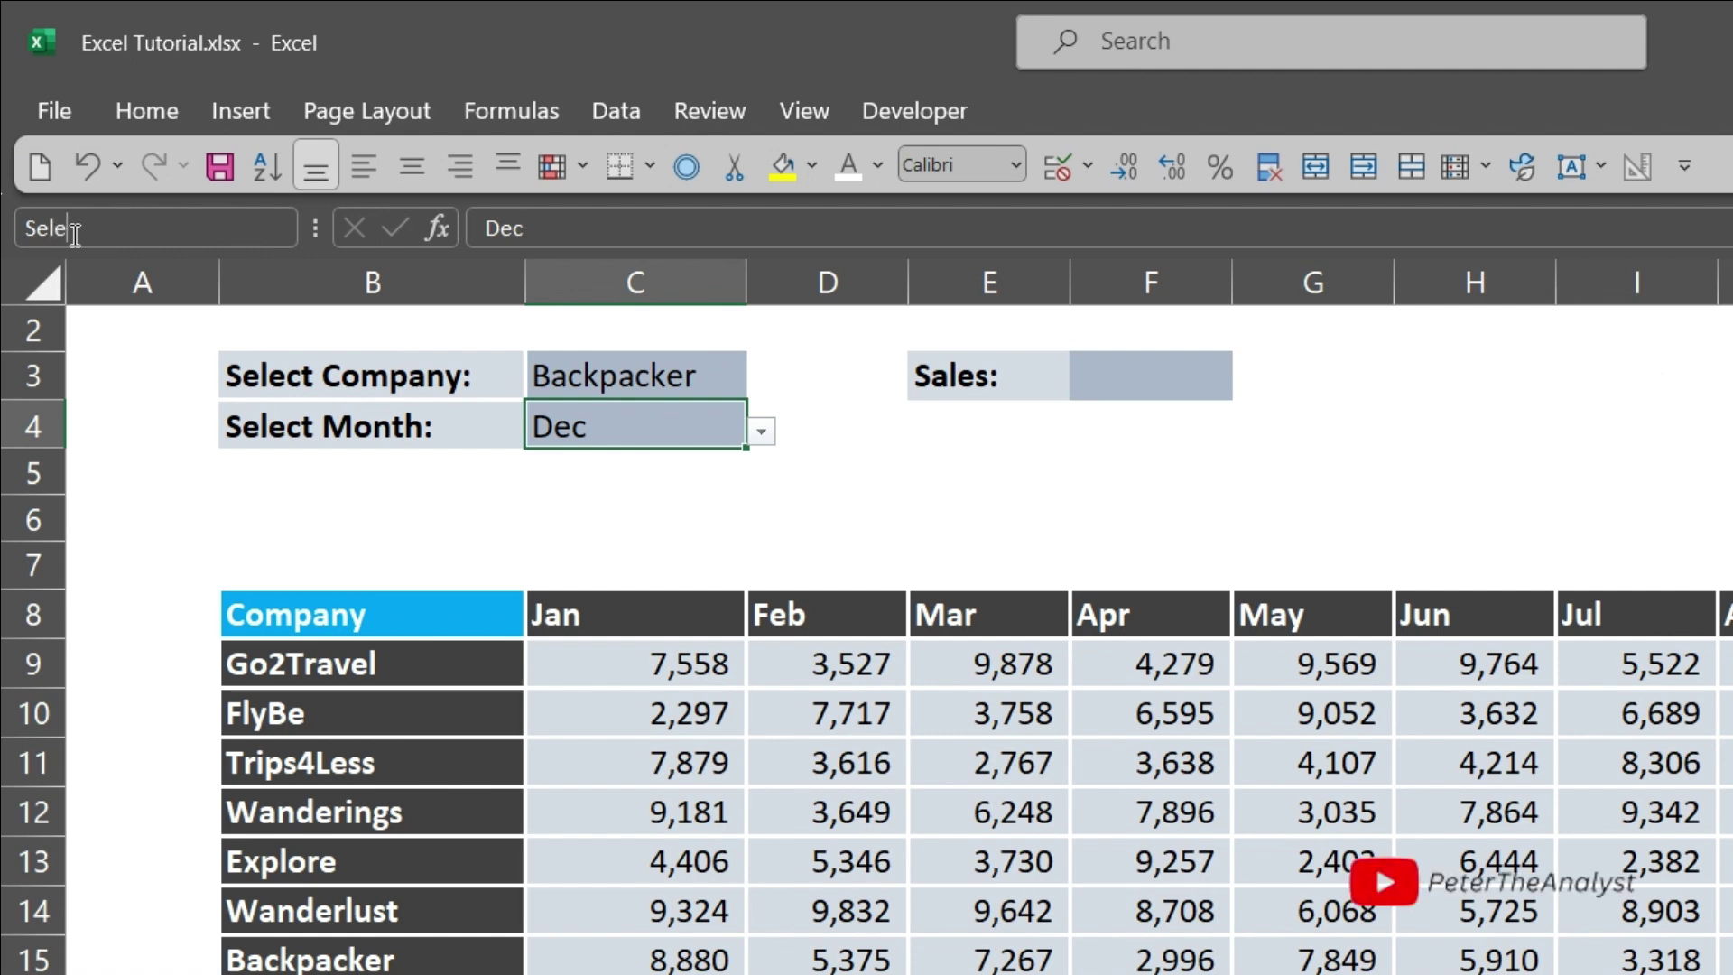
pyautogui.write('ctMonth')
pyautogui.press('Return')
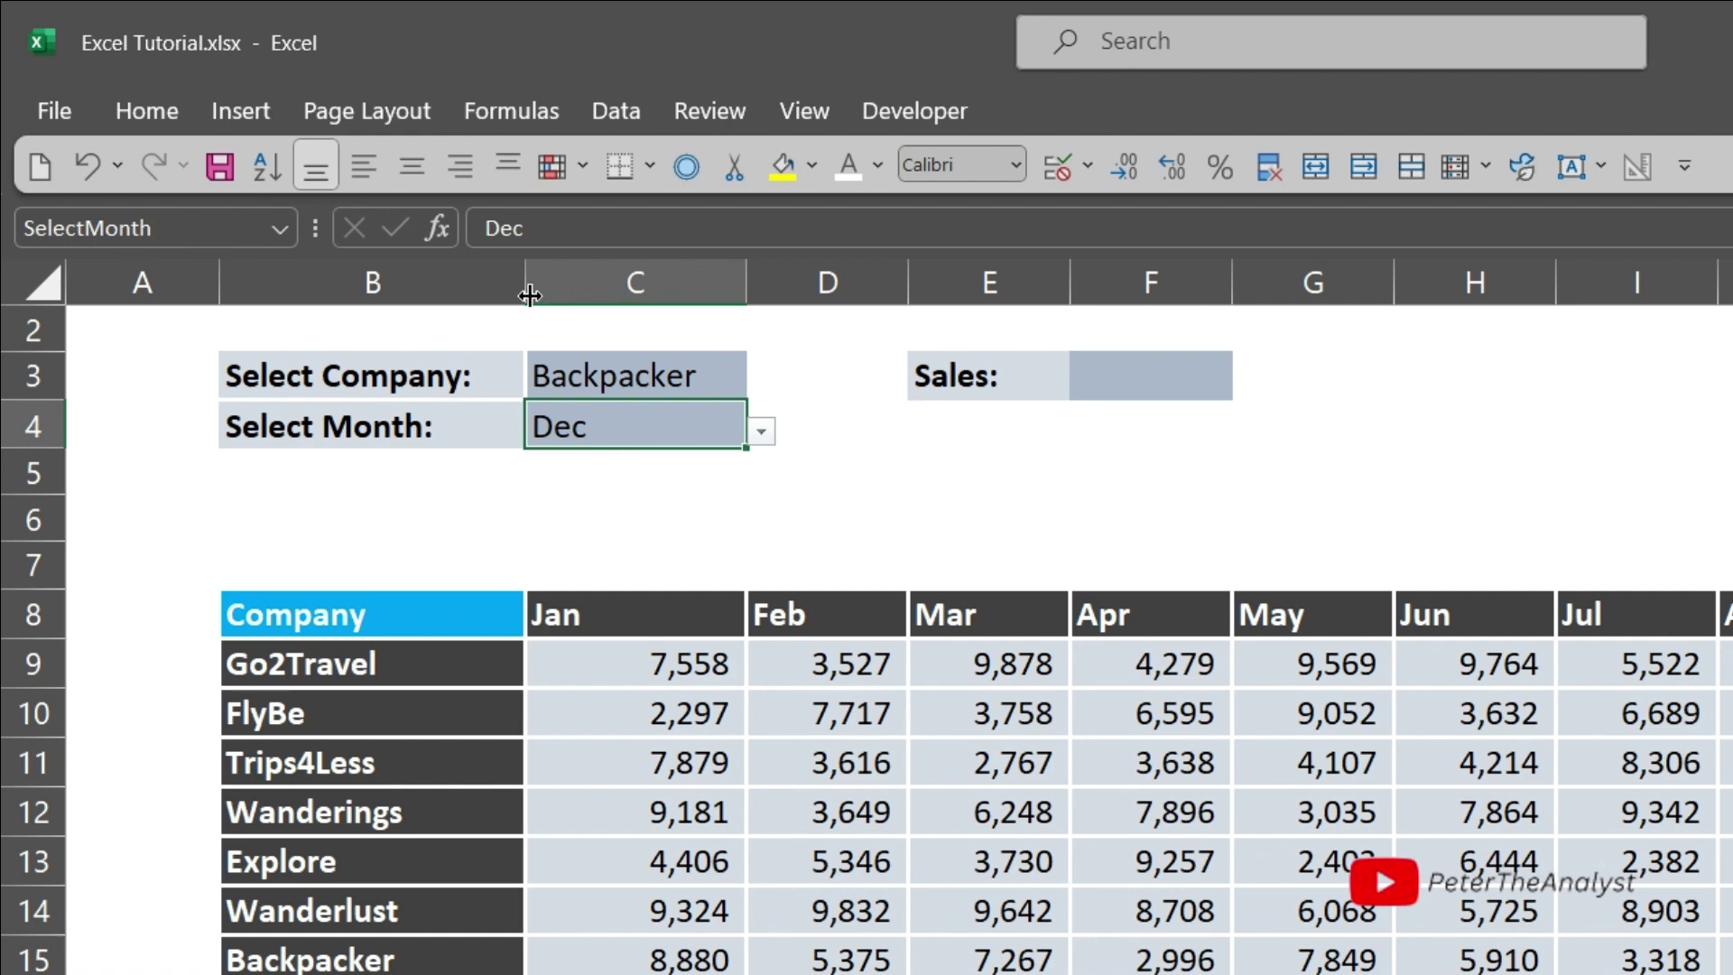
pyautogui.click(868, 465)
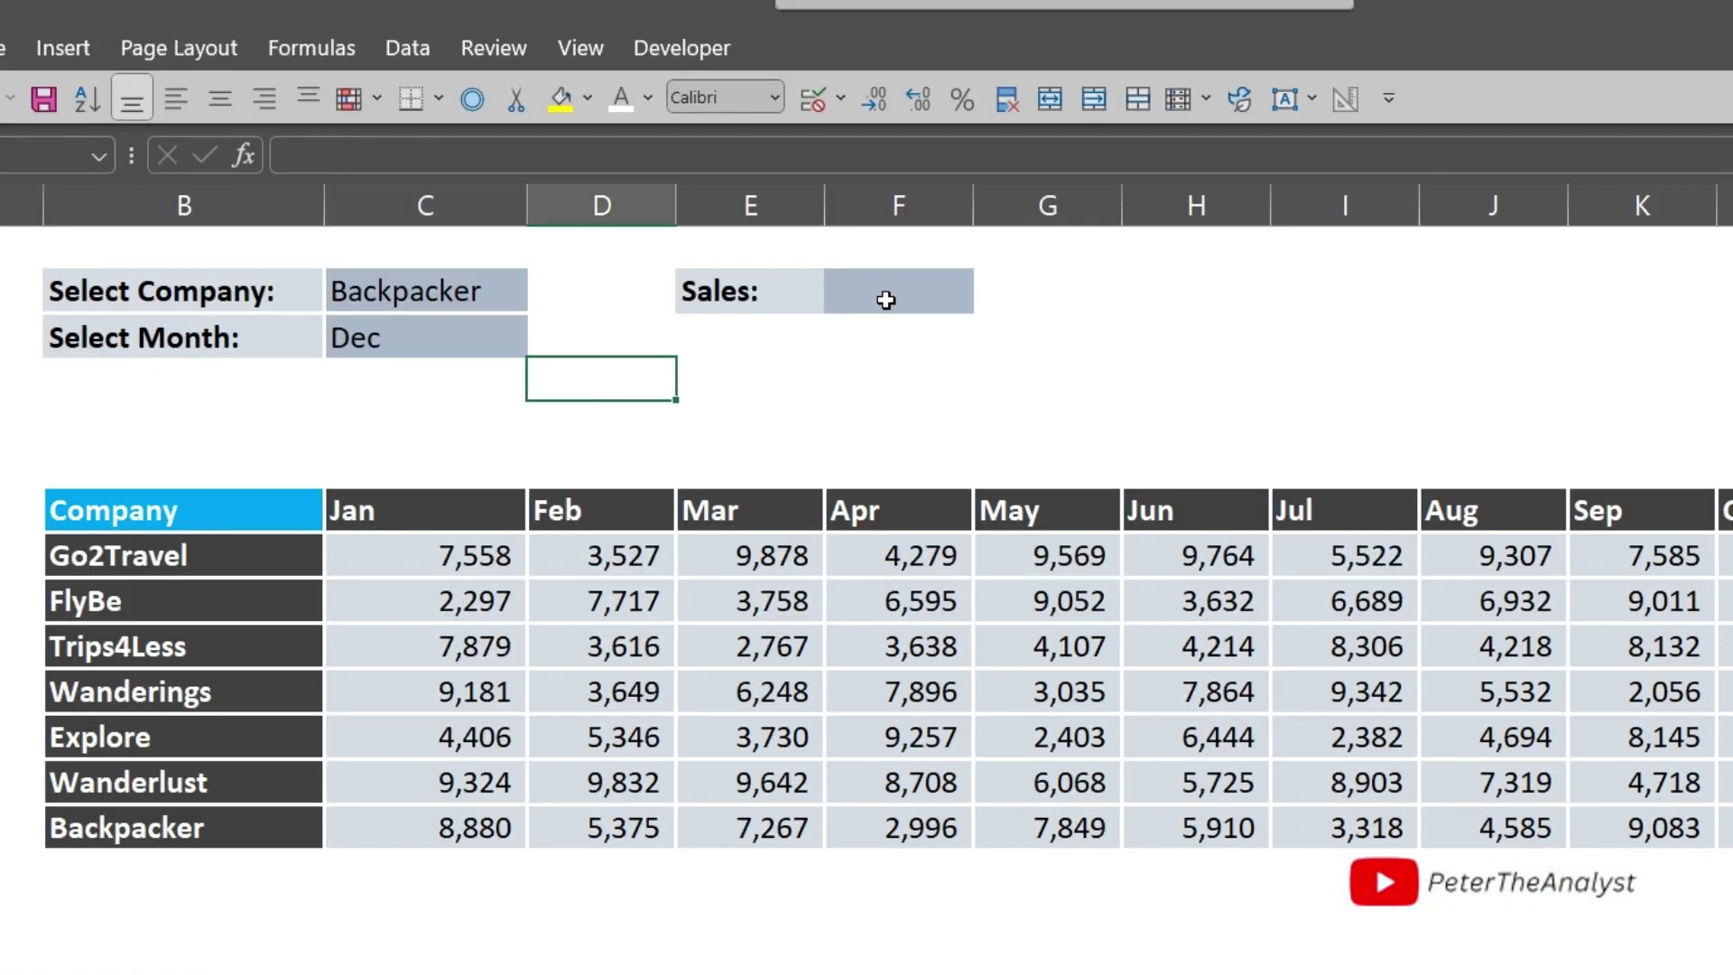
pyautogui.click(877, 289)
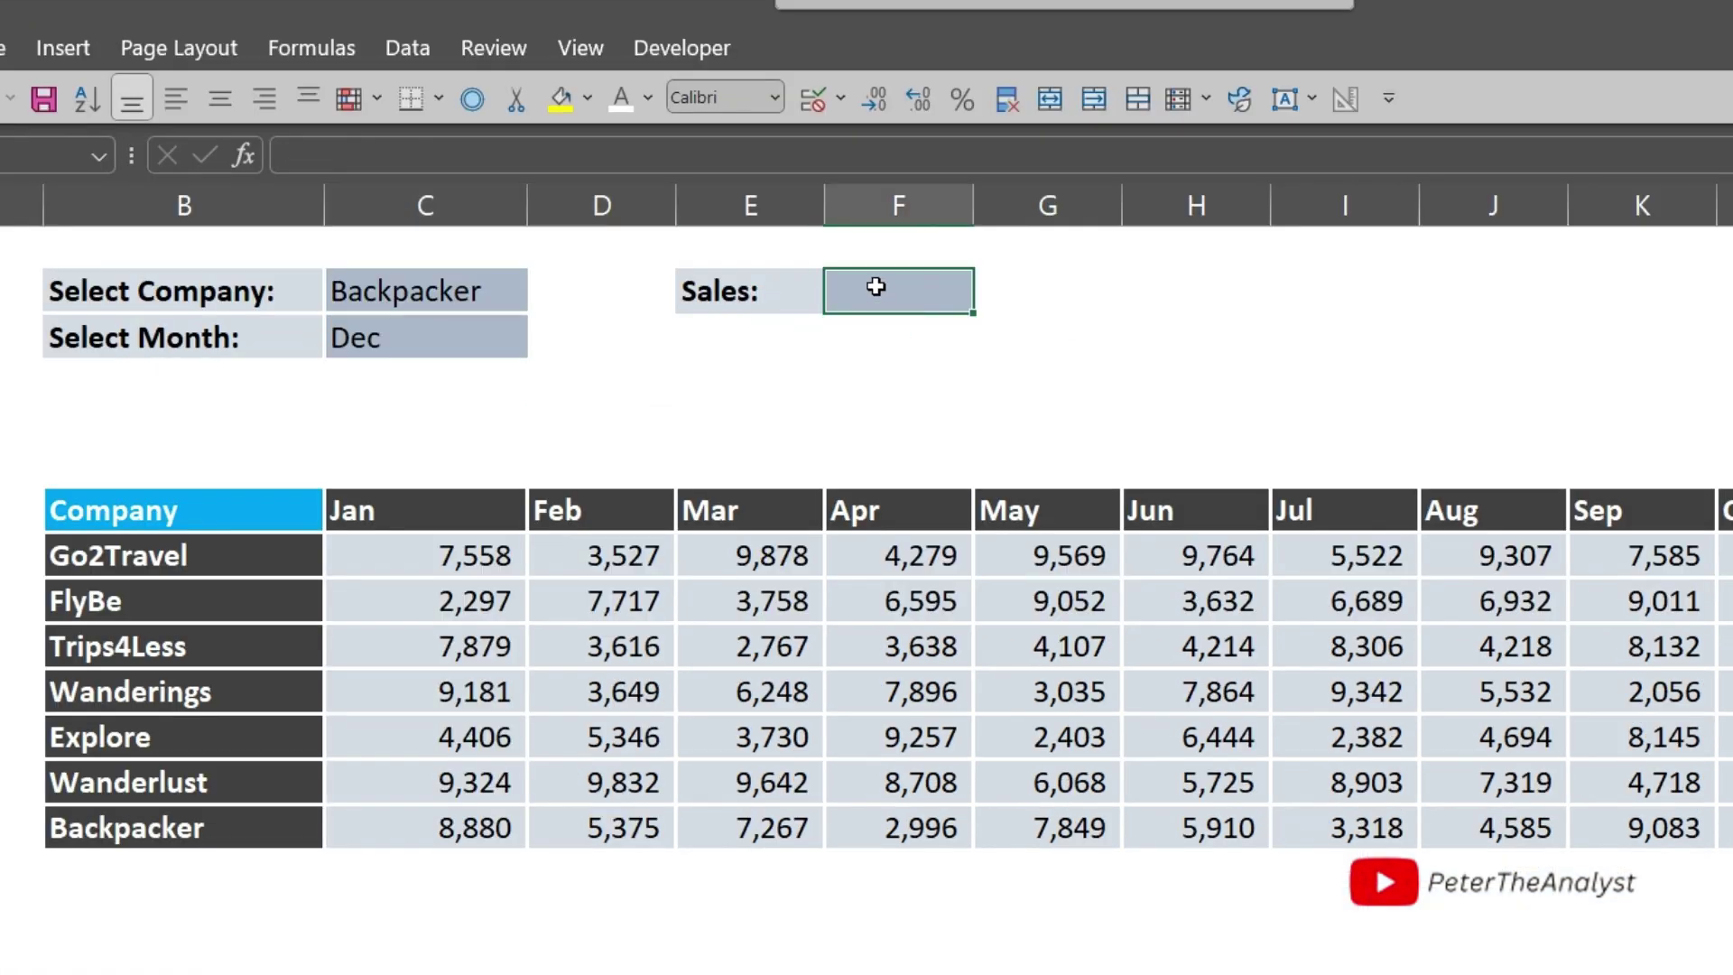
# - Begin =XLOOKUP(SelectCompany,companyNames, in F3 with a nested XLOOKUP( as the third argument
pyautogui.write('=')
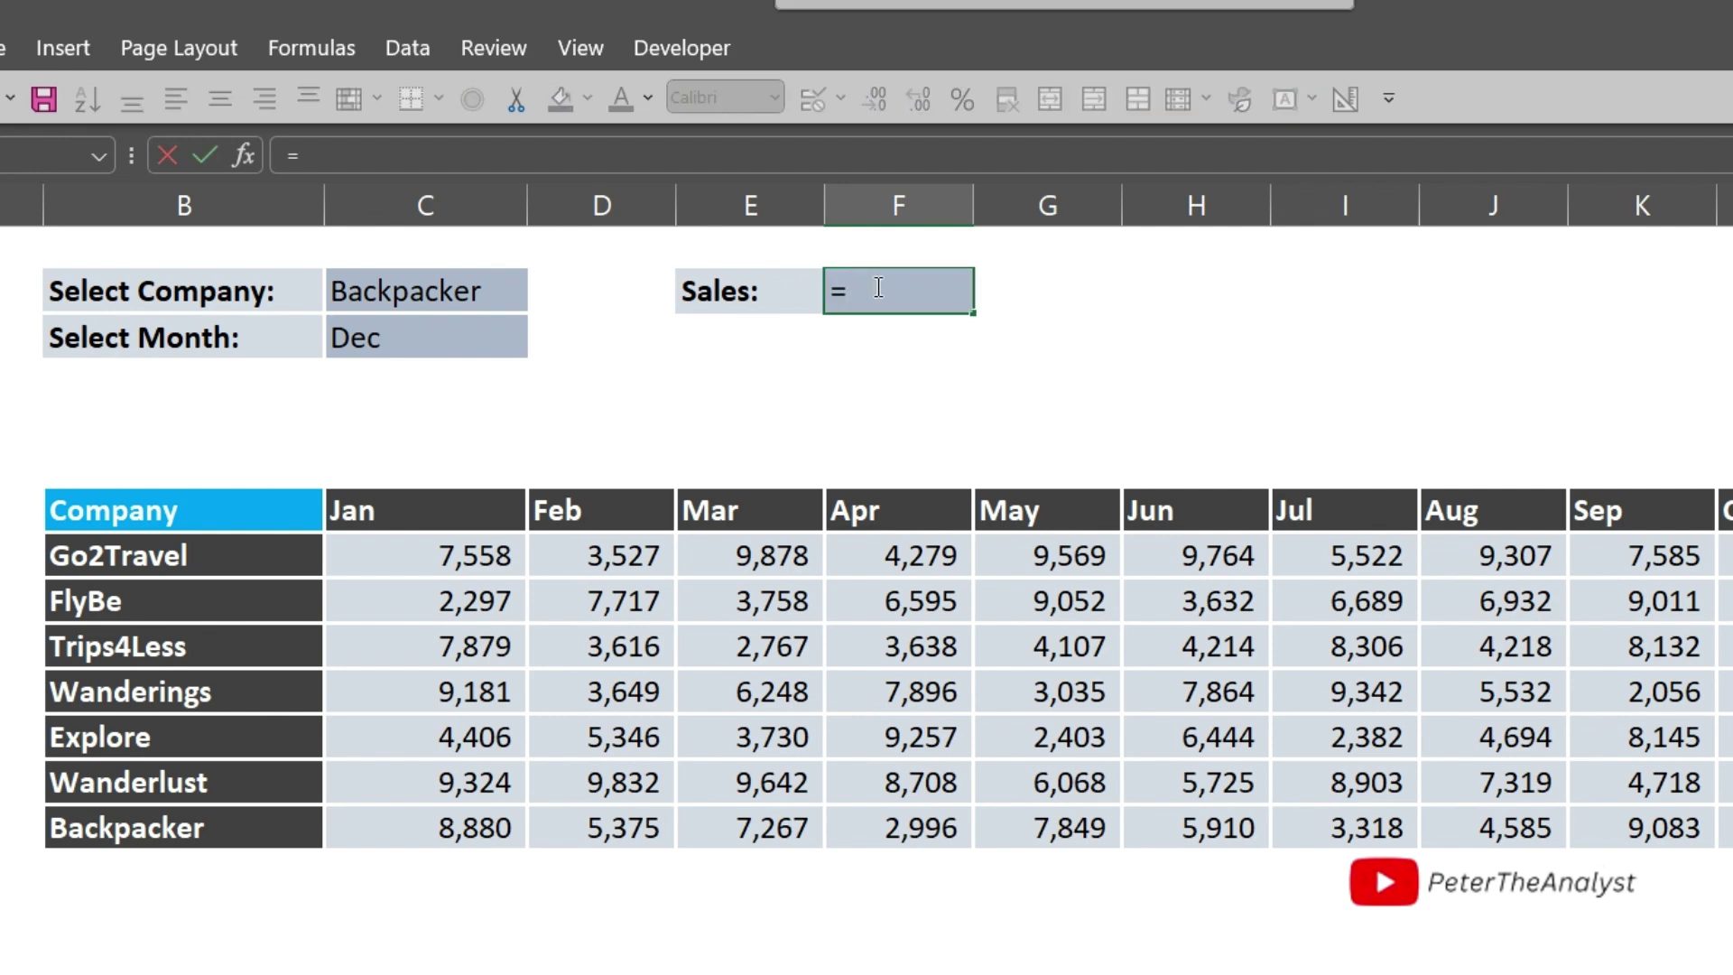
pyautogui.write('xl')
pyautogui.press('Tab')
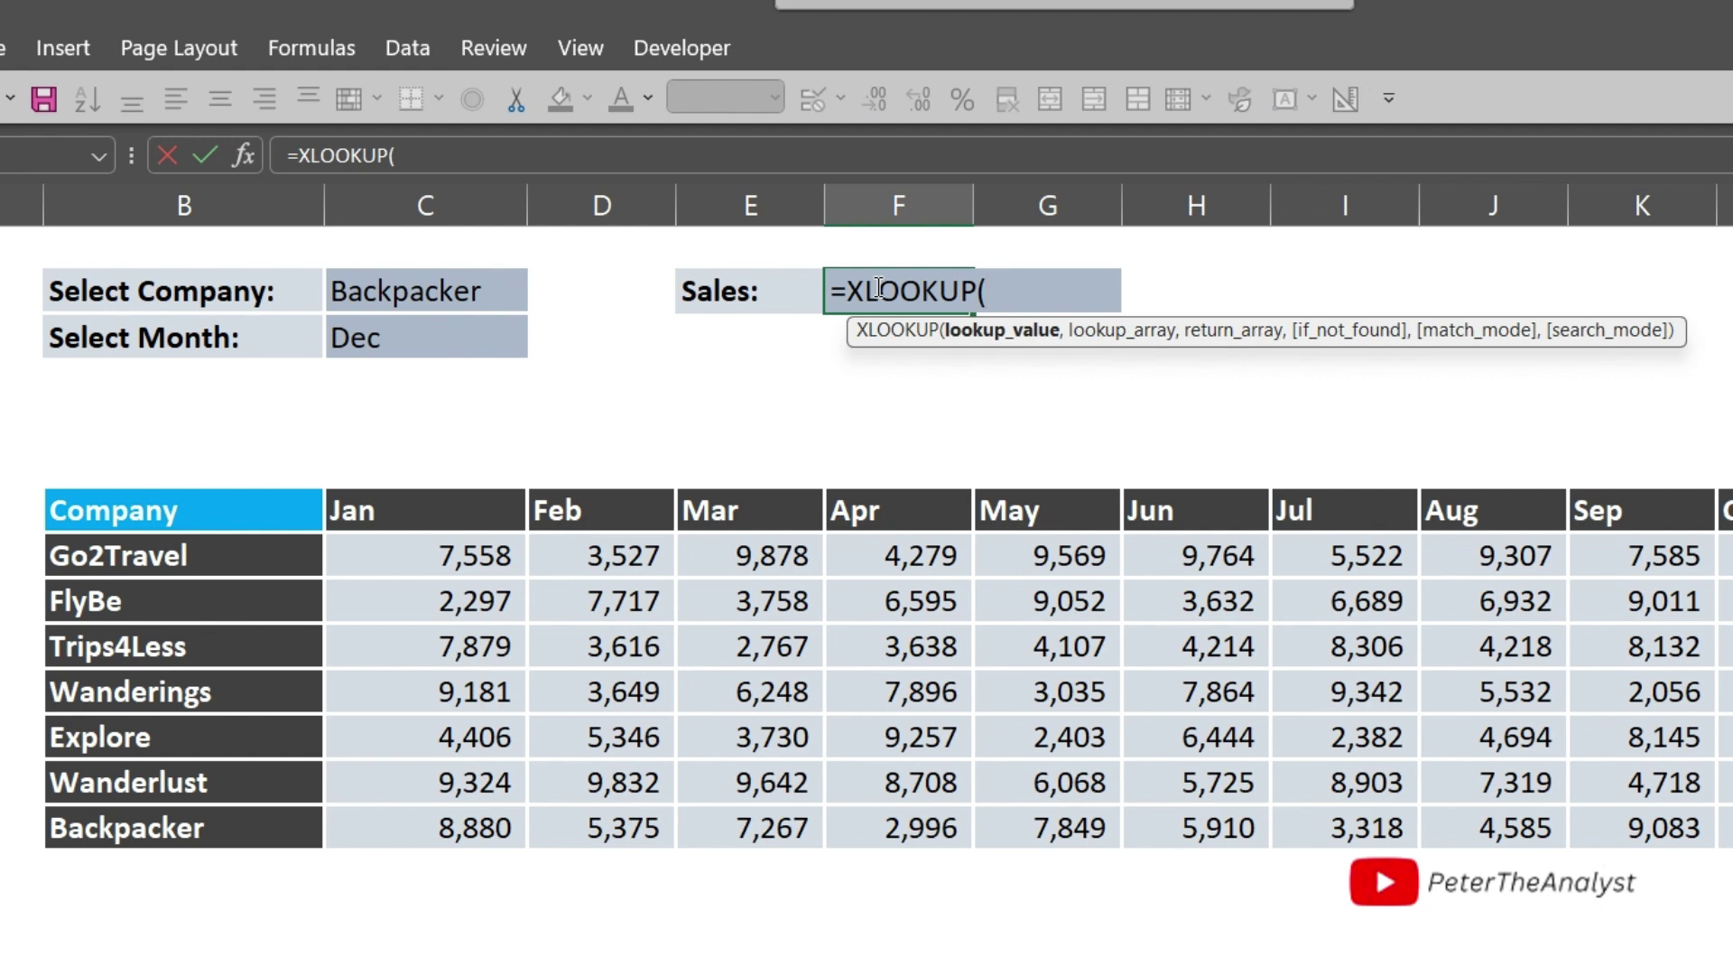
pyautogui.click(386, 300)
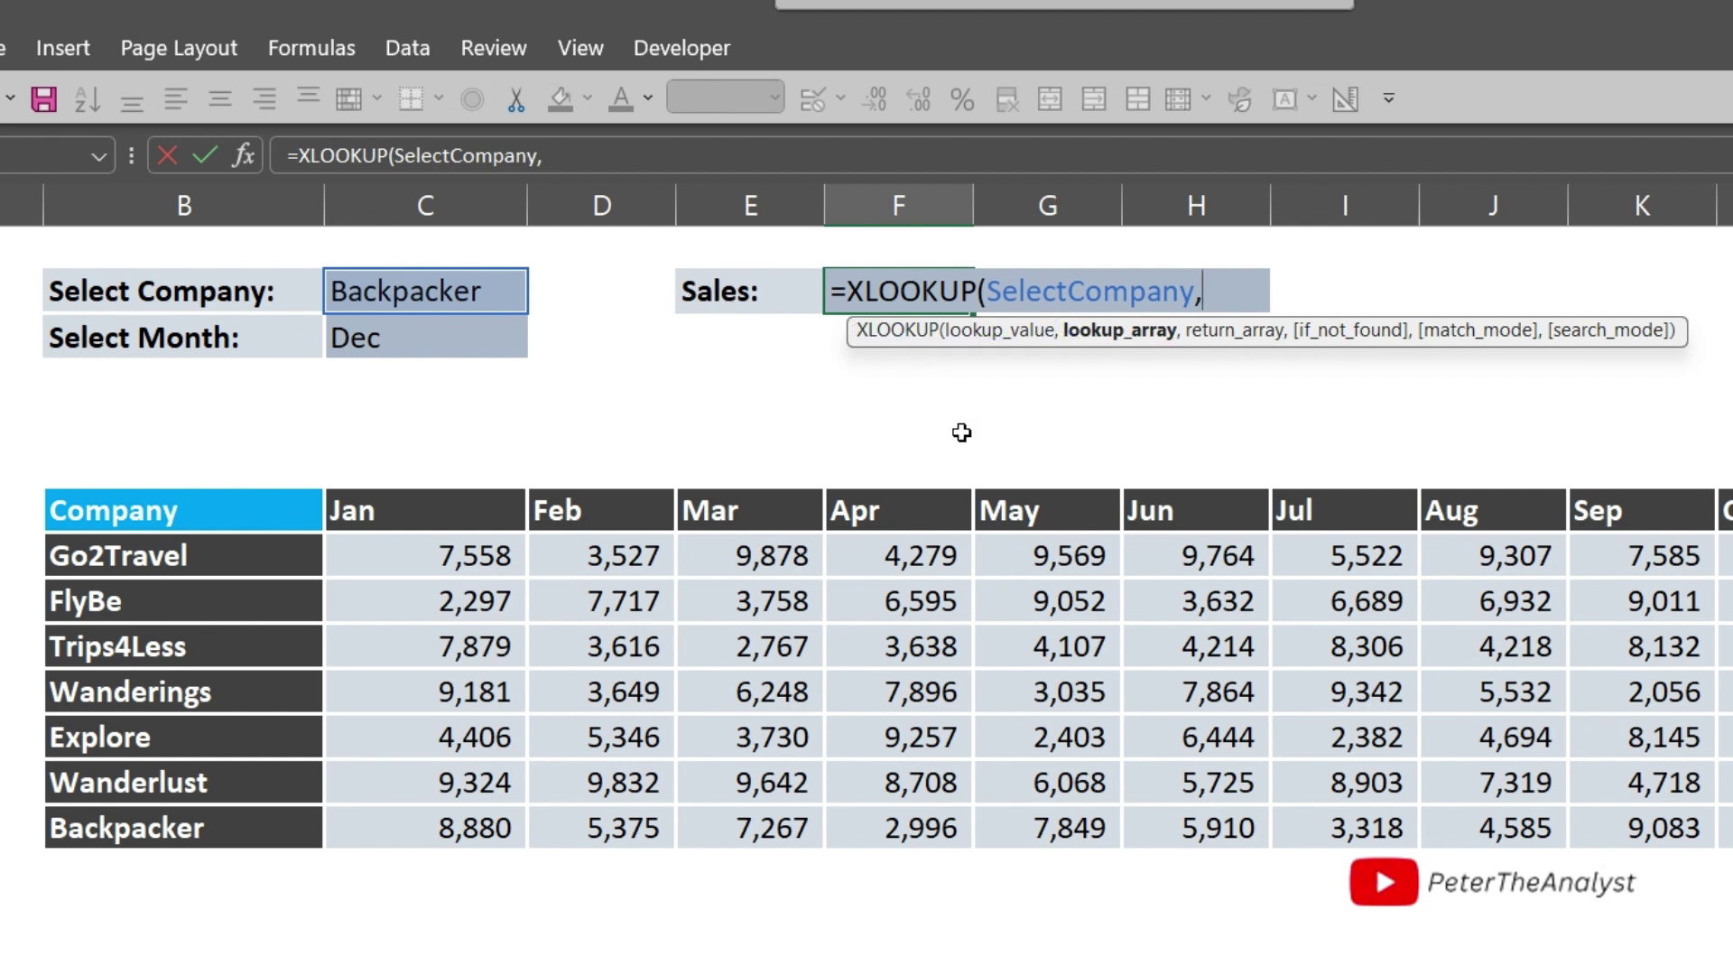
pyautogui.moveTo(242, 553); pyautogui.dragTo(240, 820)
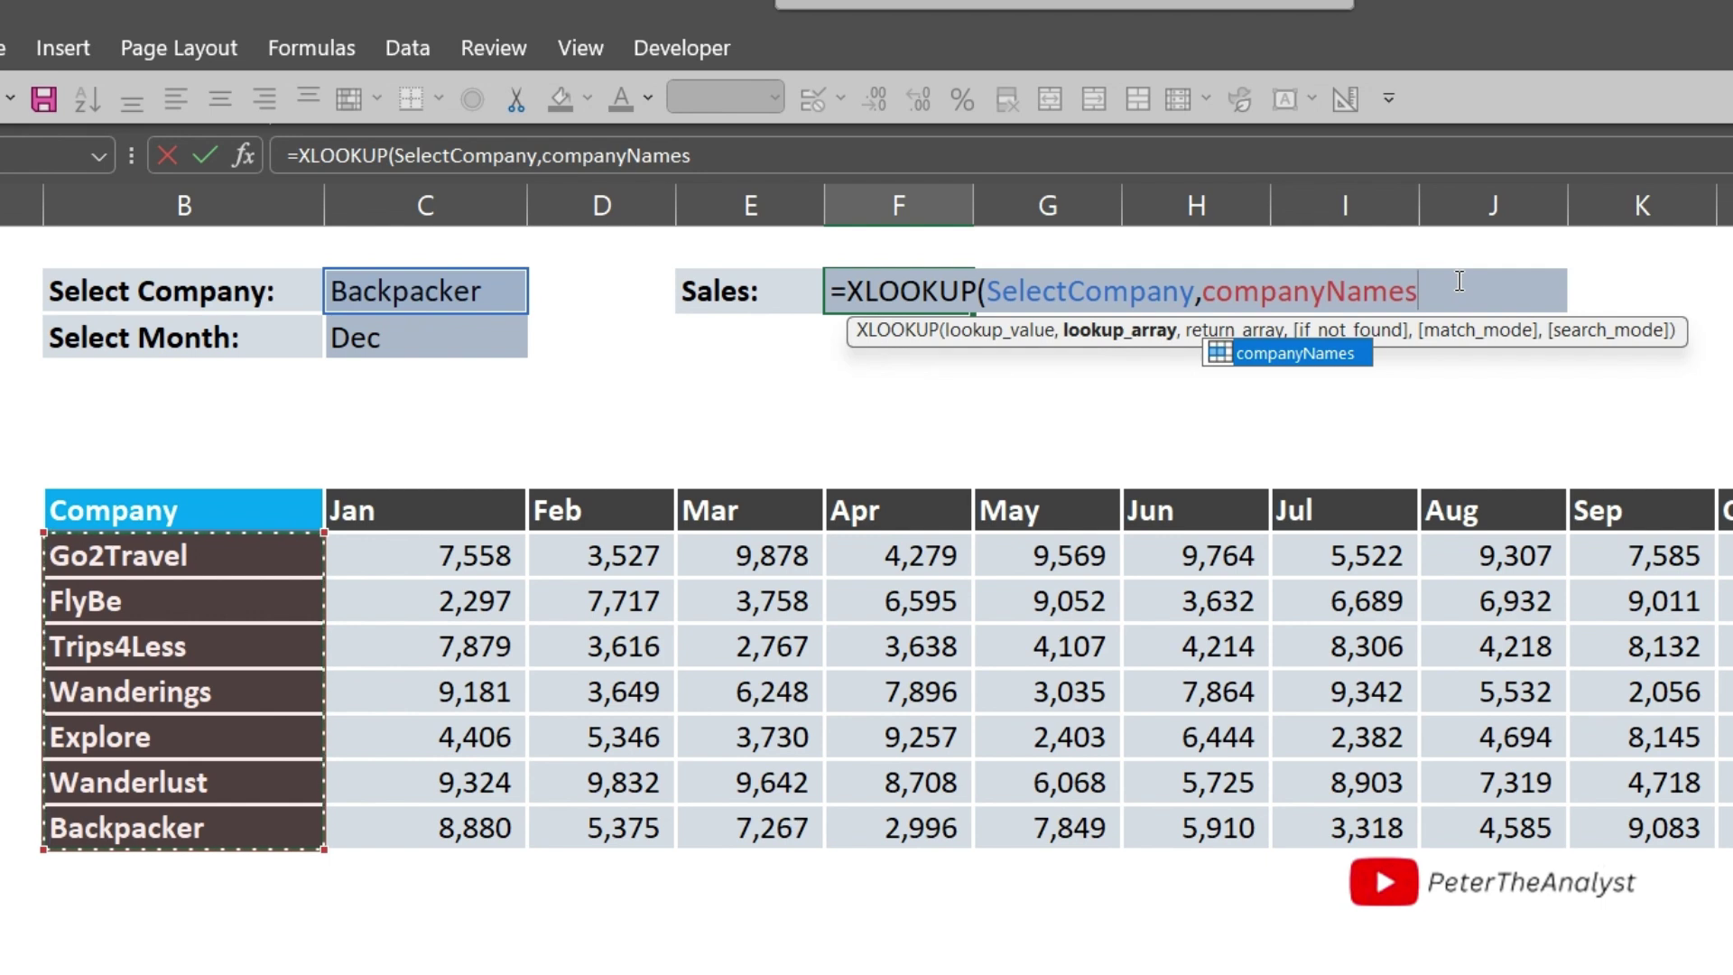
pyautogui.write(',')
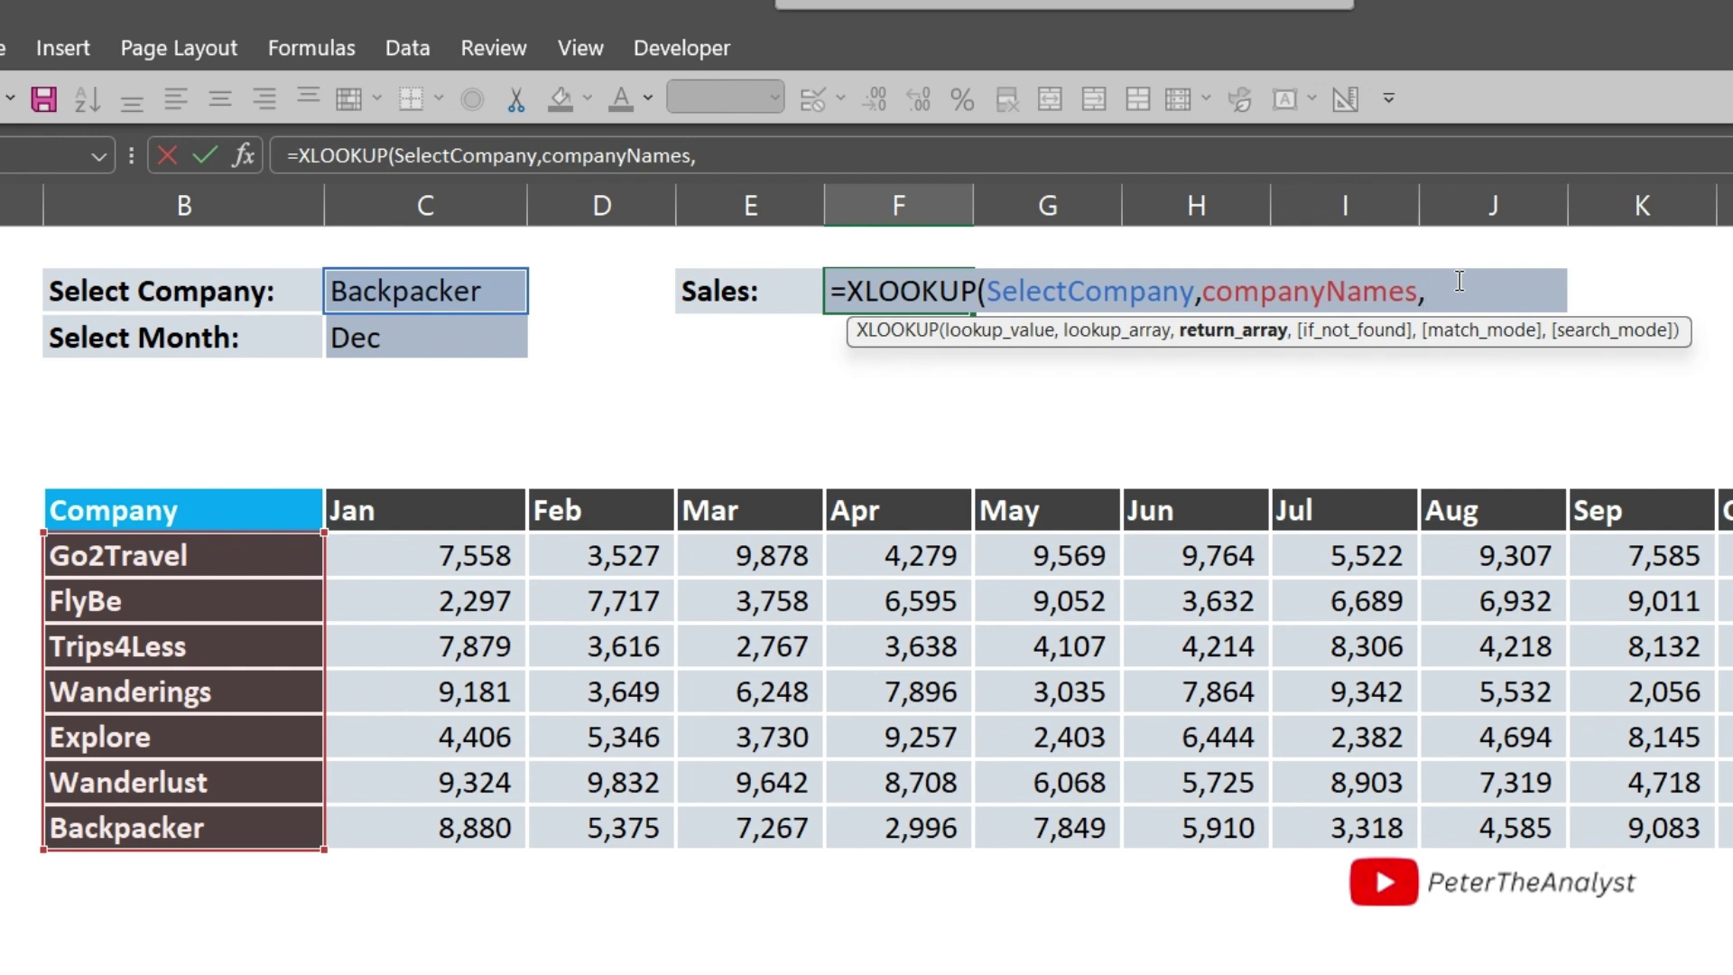
pyautogui.write('xlo')
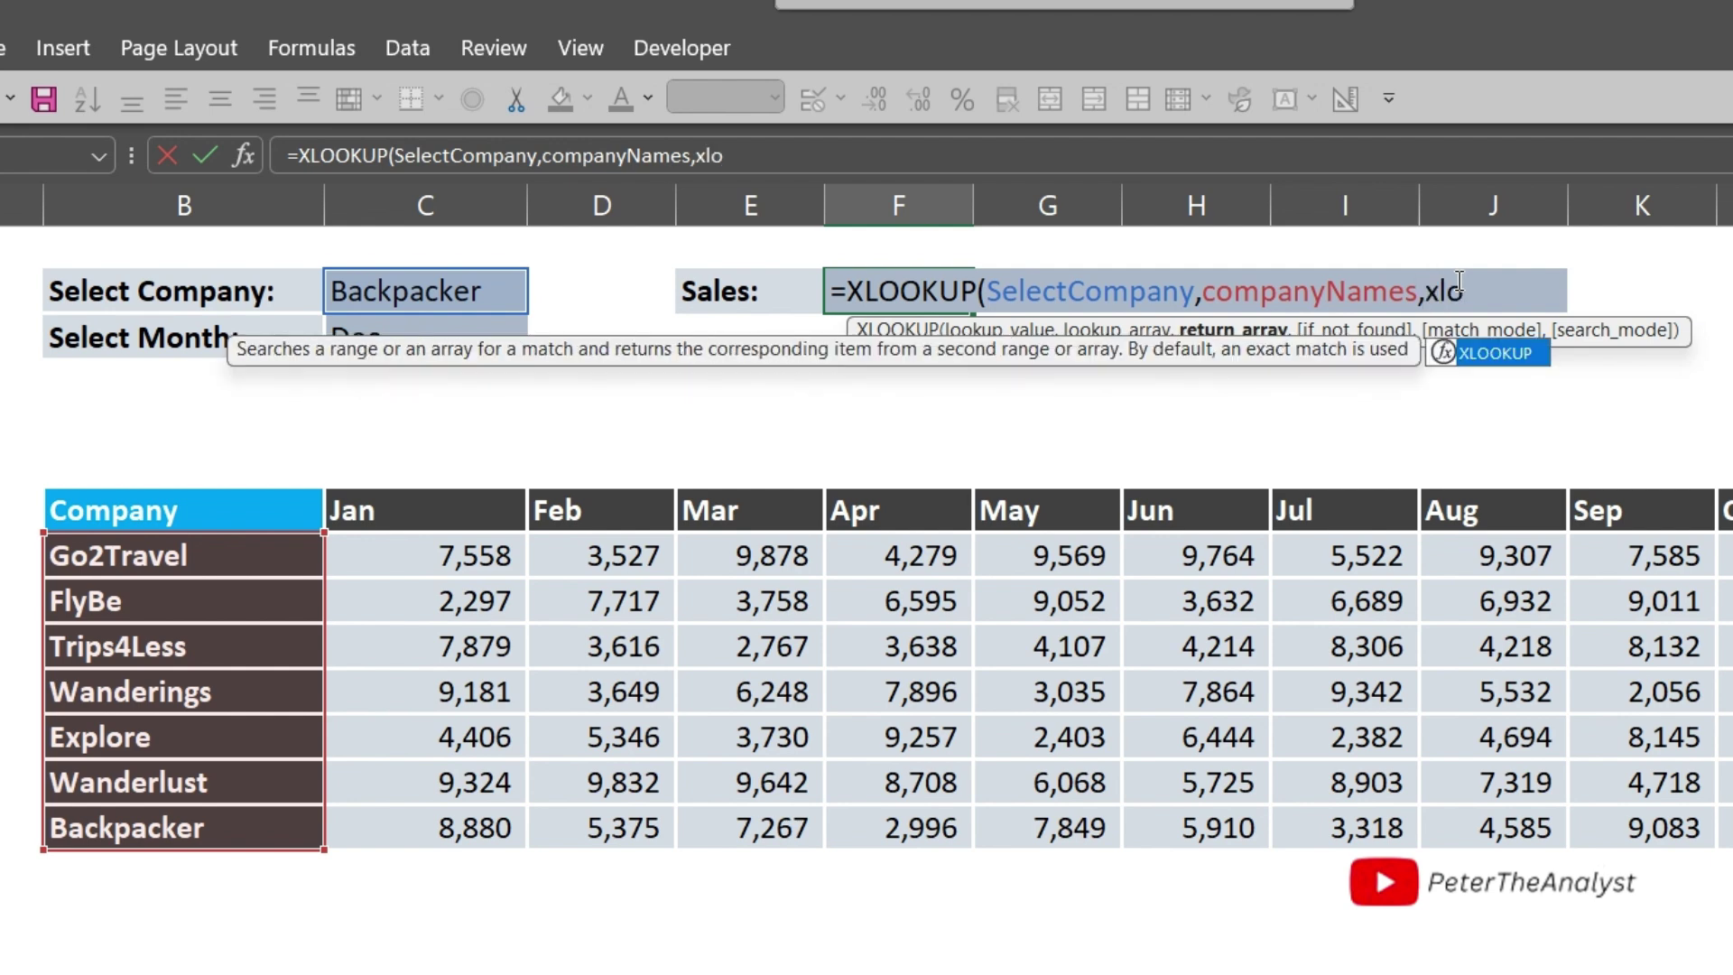
pyautogui.press('Tab')
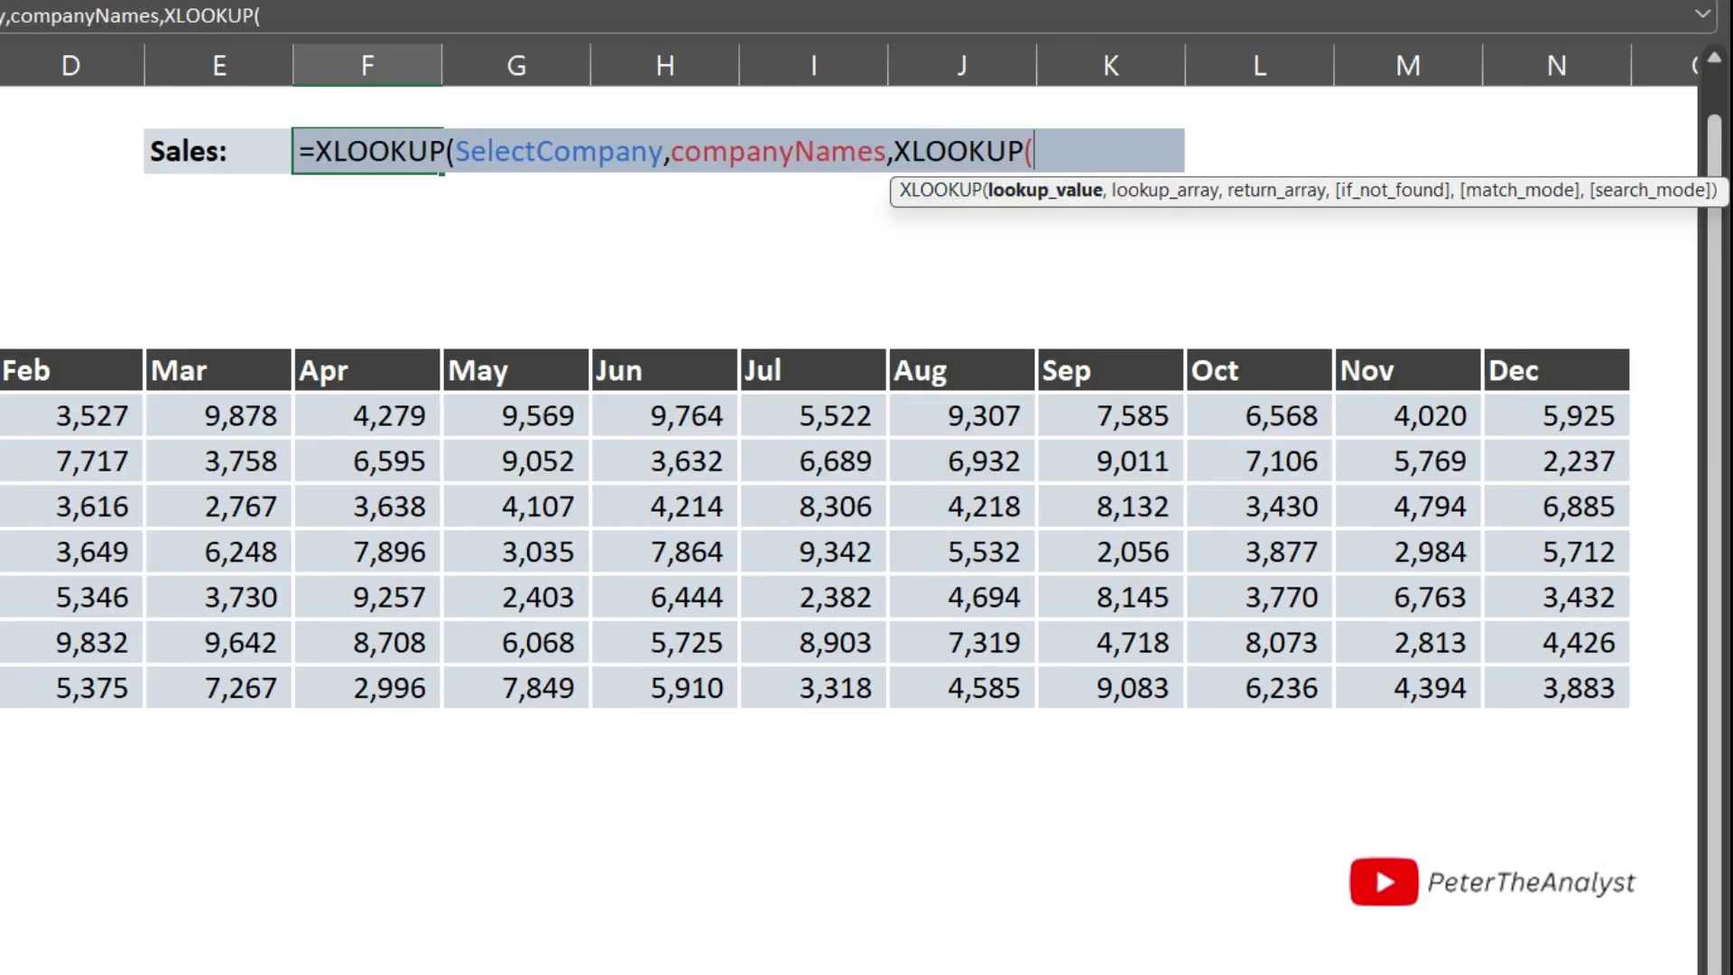
# - Finish the inner XLOOKUP with SelectMonth, SalesMonths and SalesFigures, closing with )) so F3 returns 3883
pyautogui.write('SelectMonth')
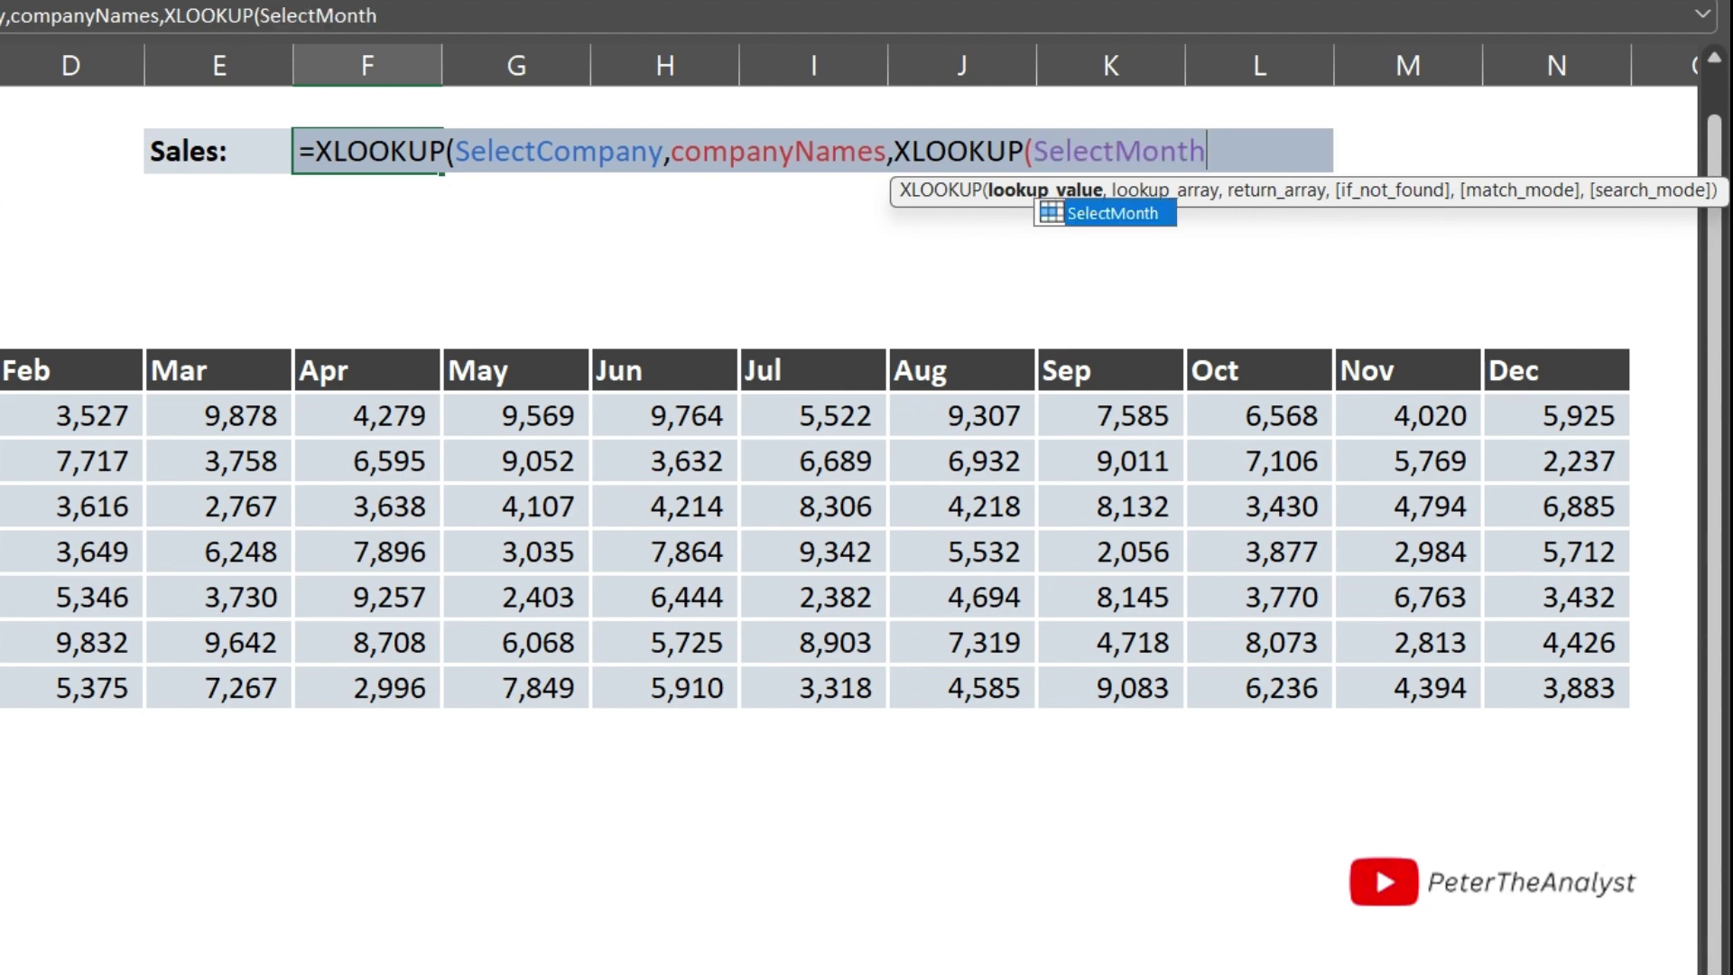
pyautogui.write(',')
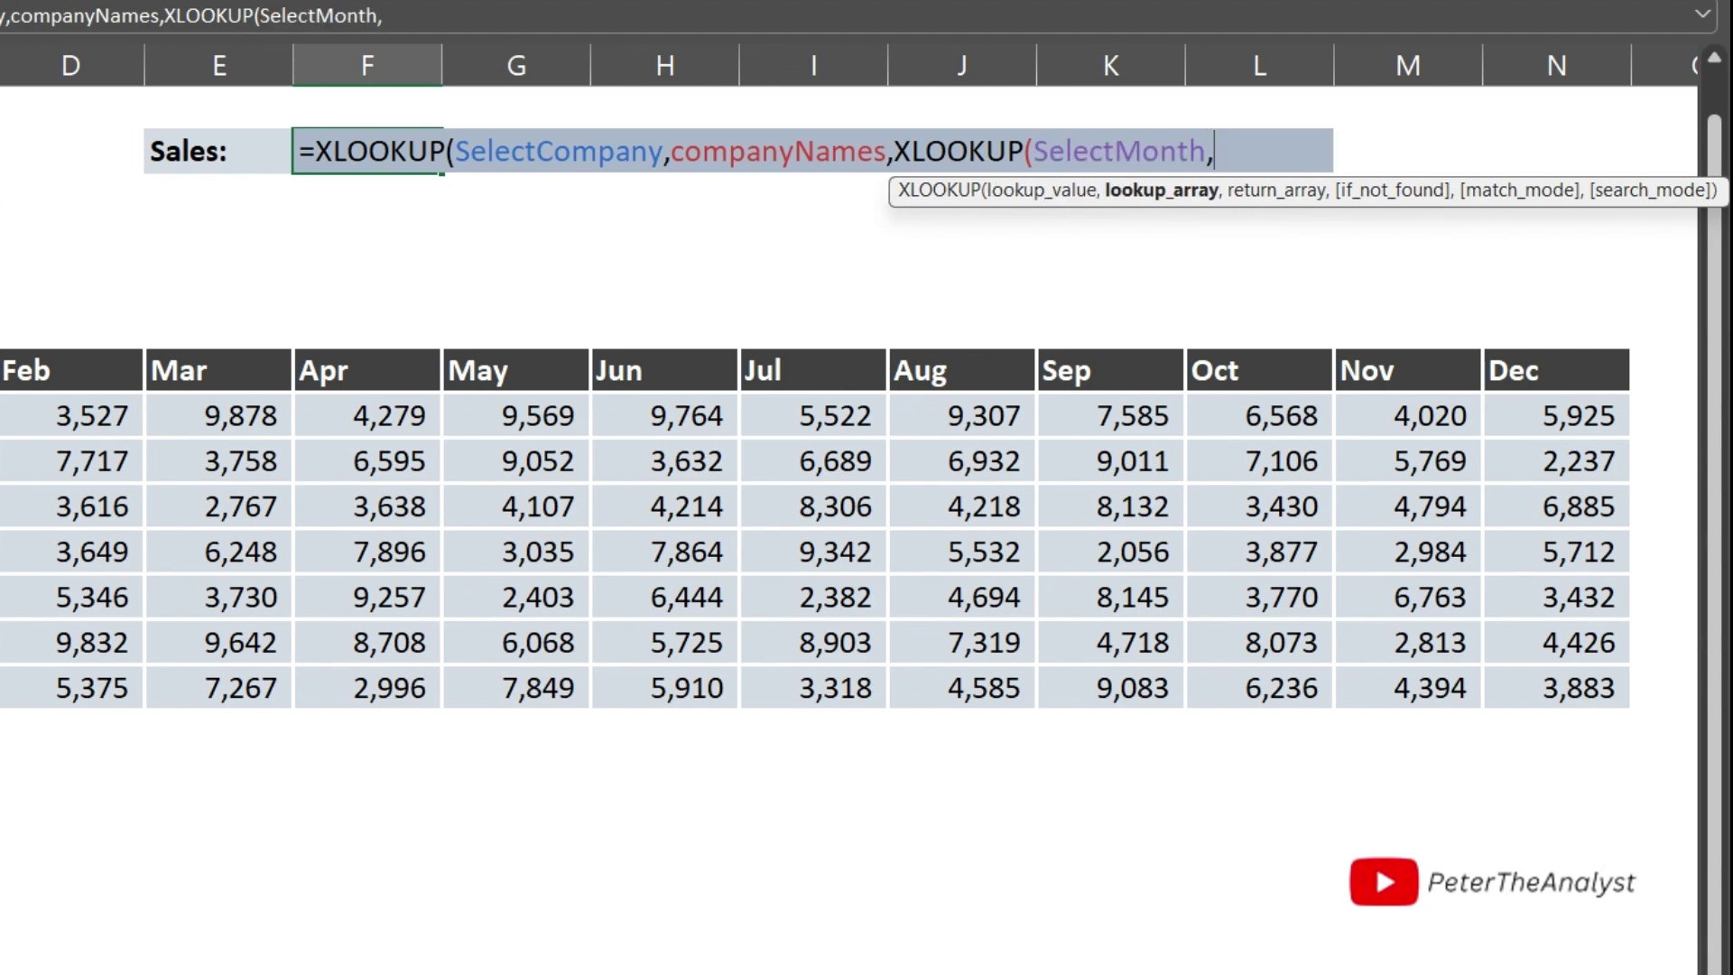
pyautogui.moveTo(3, 370); pyautogui.dragTo(1495, 350)
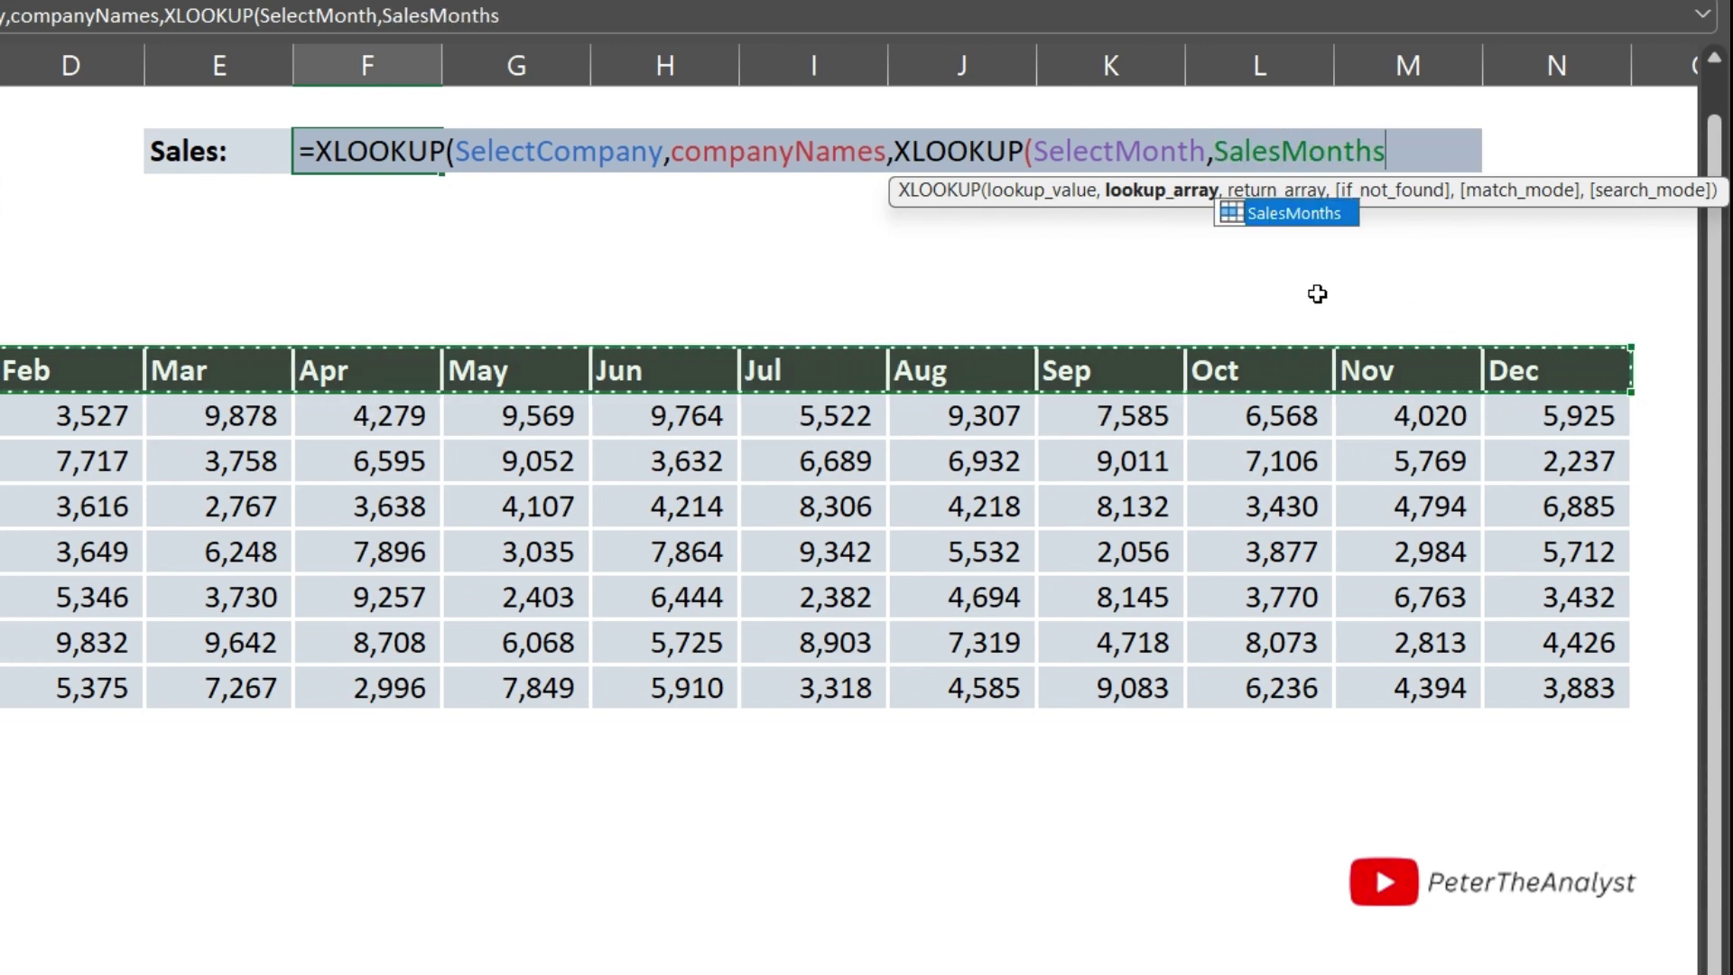
pyautogui.write(',')
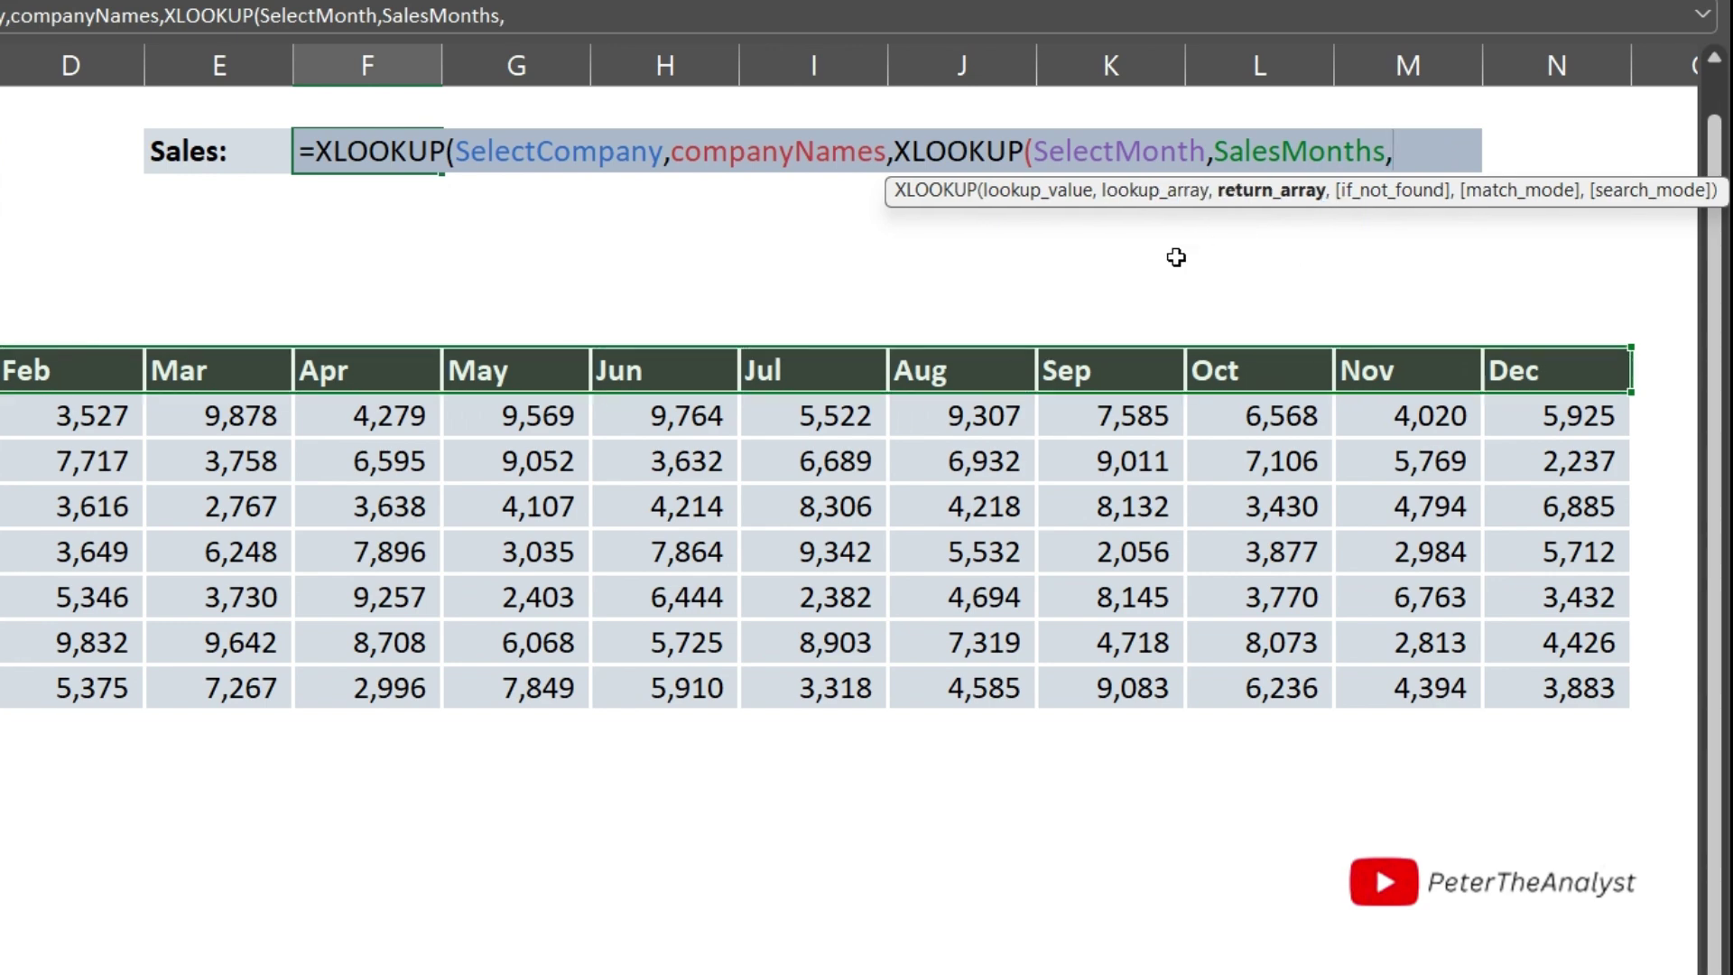
pyautogui.moveTo(2, 415); pyautogui.dragTo(1524, 688)
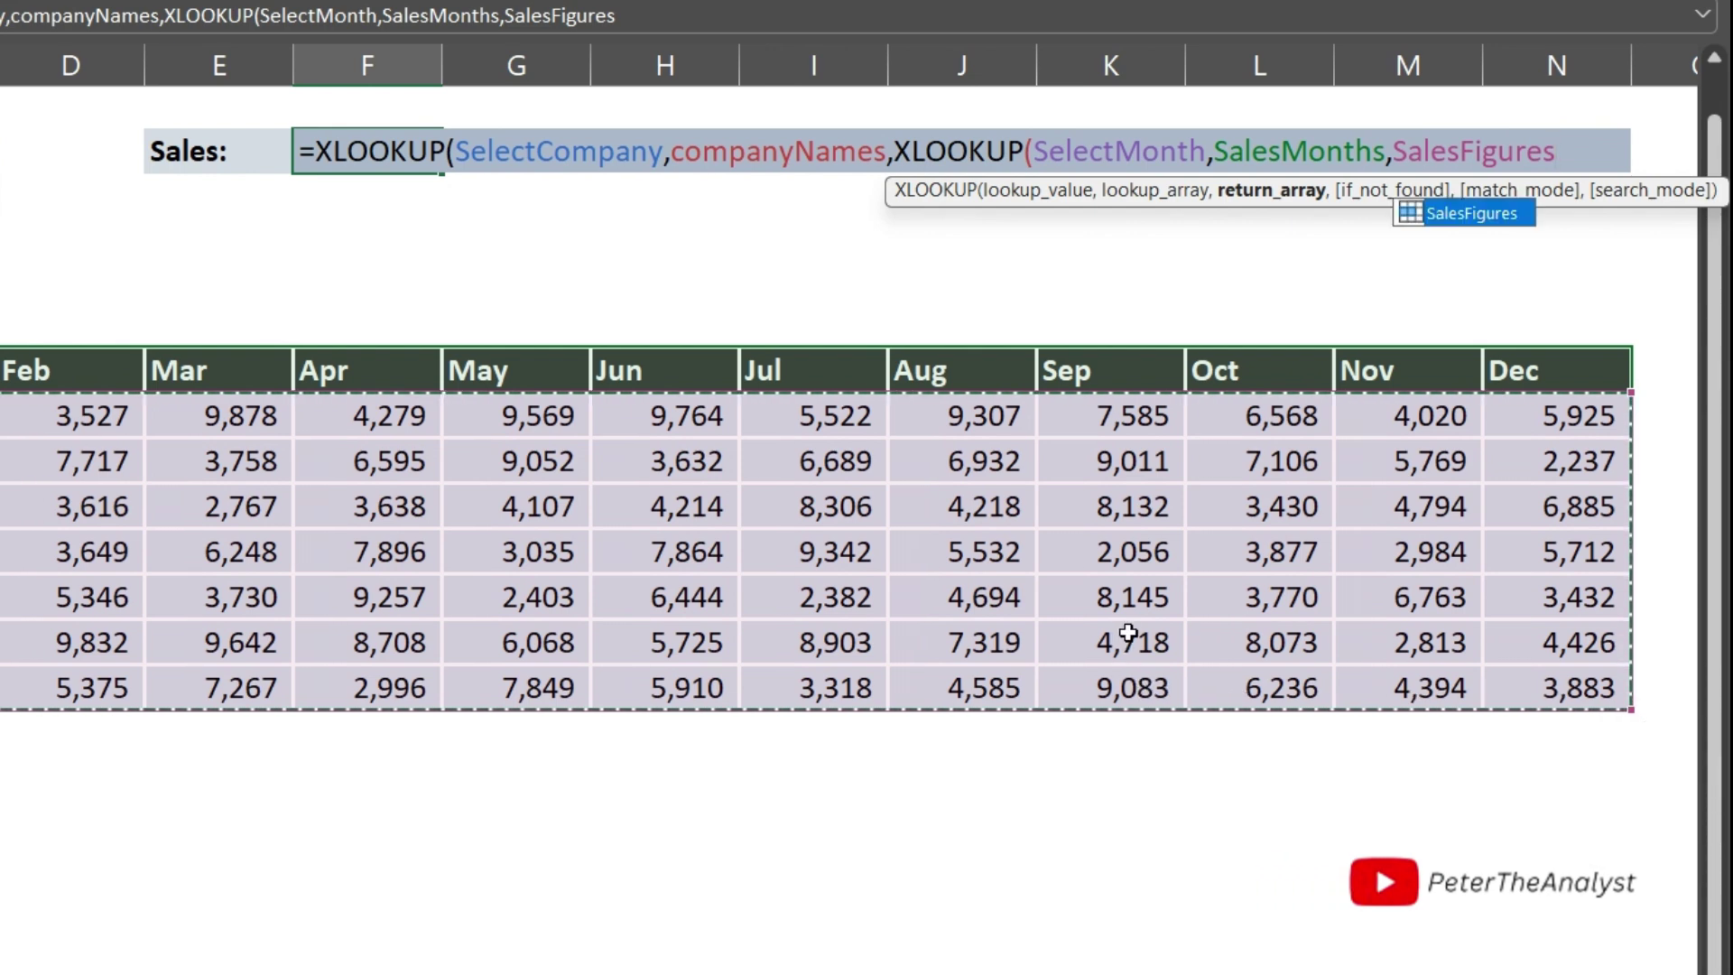
pyautogui.write('))')
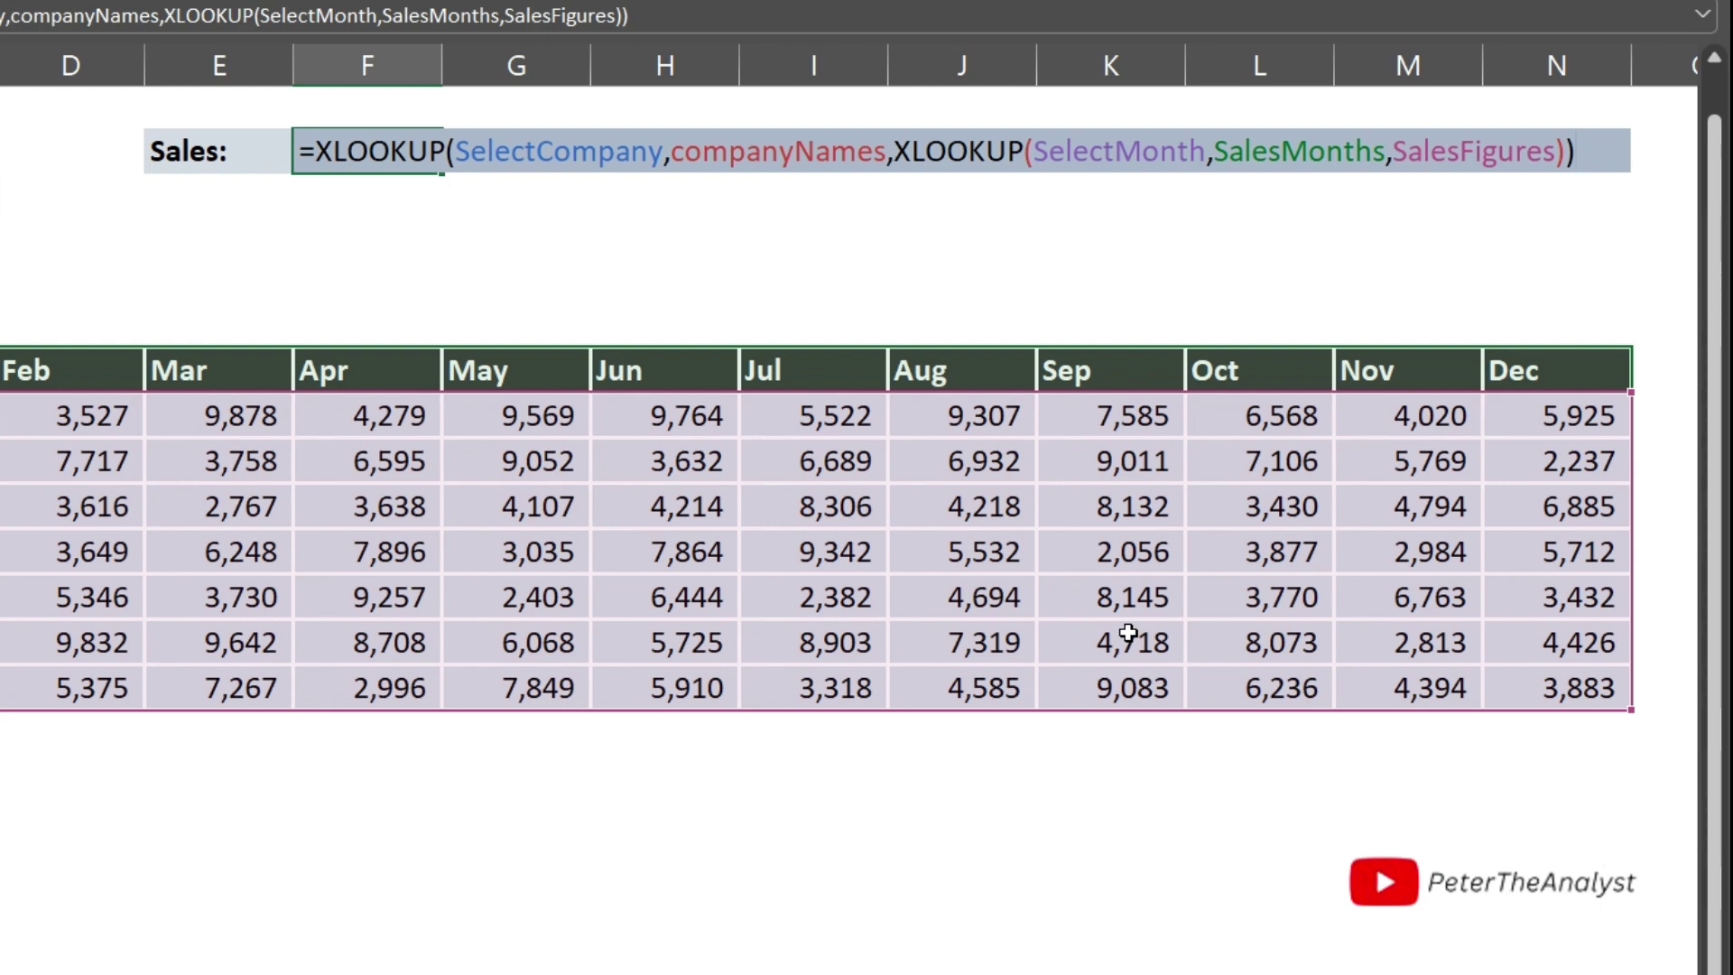
pyautogui.press('Return')
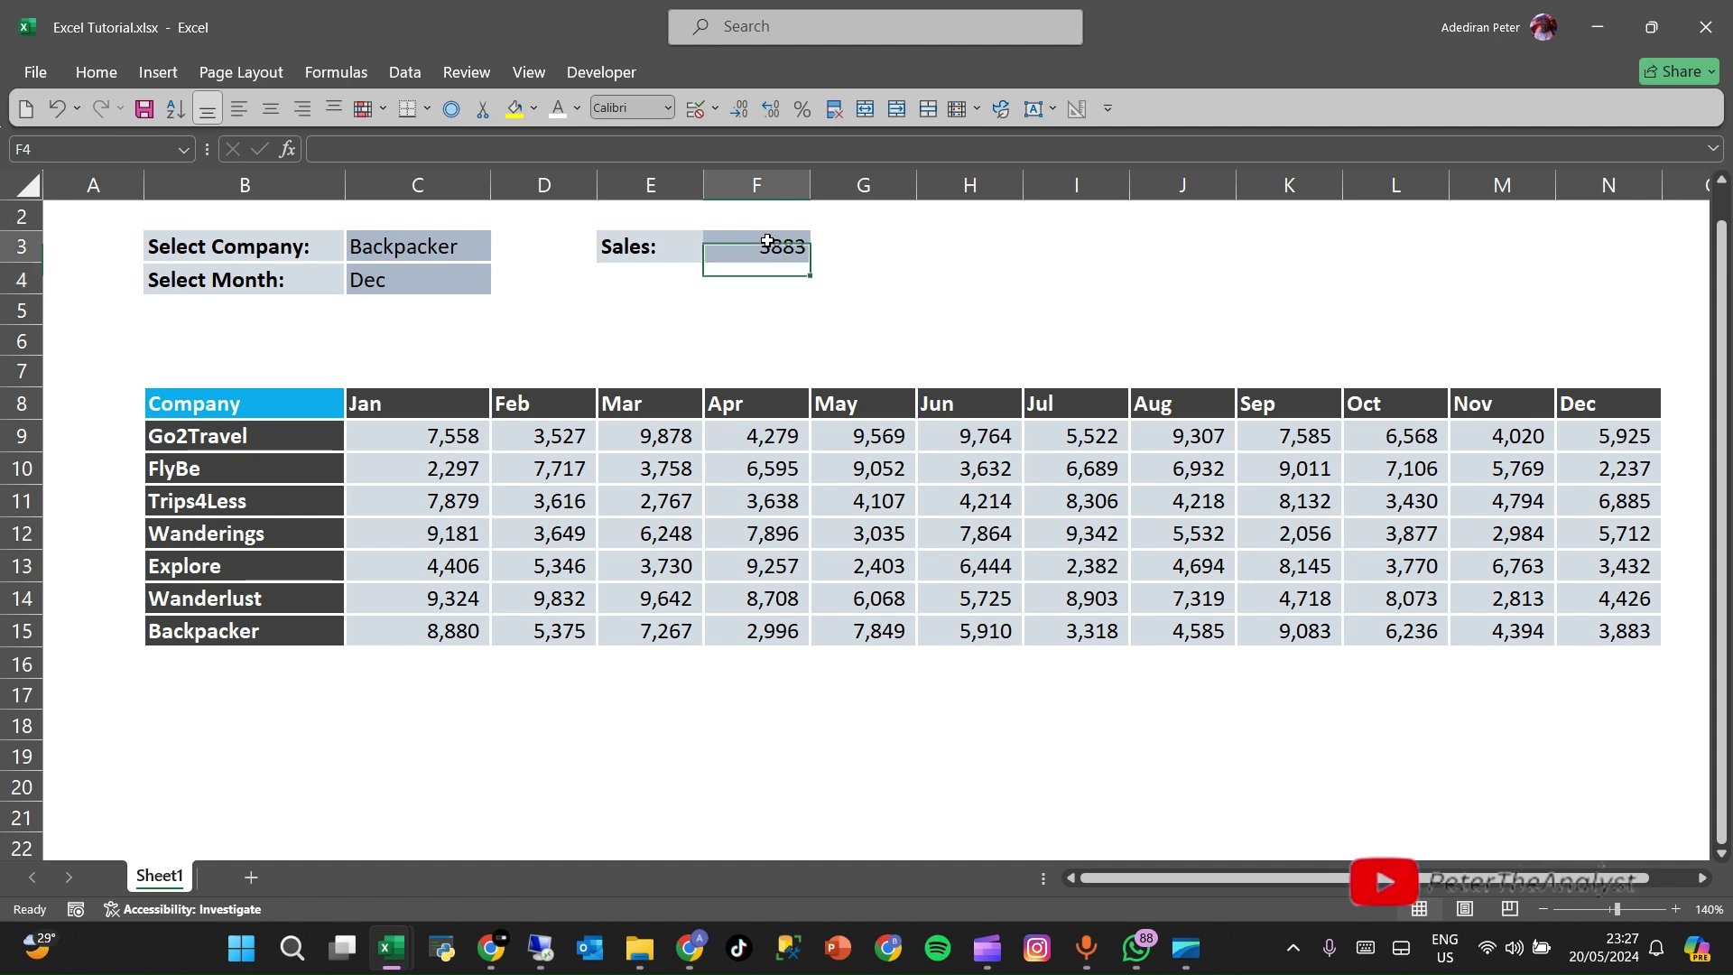
# - Fill Backpacker's December cell N15 (3,883) yellow, then reselect F3 to review its formula
pyautogui.click(361, 152)
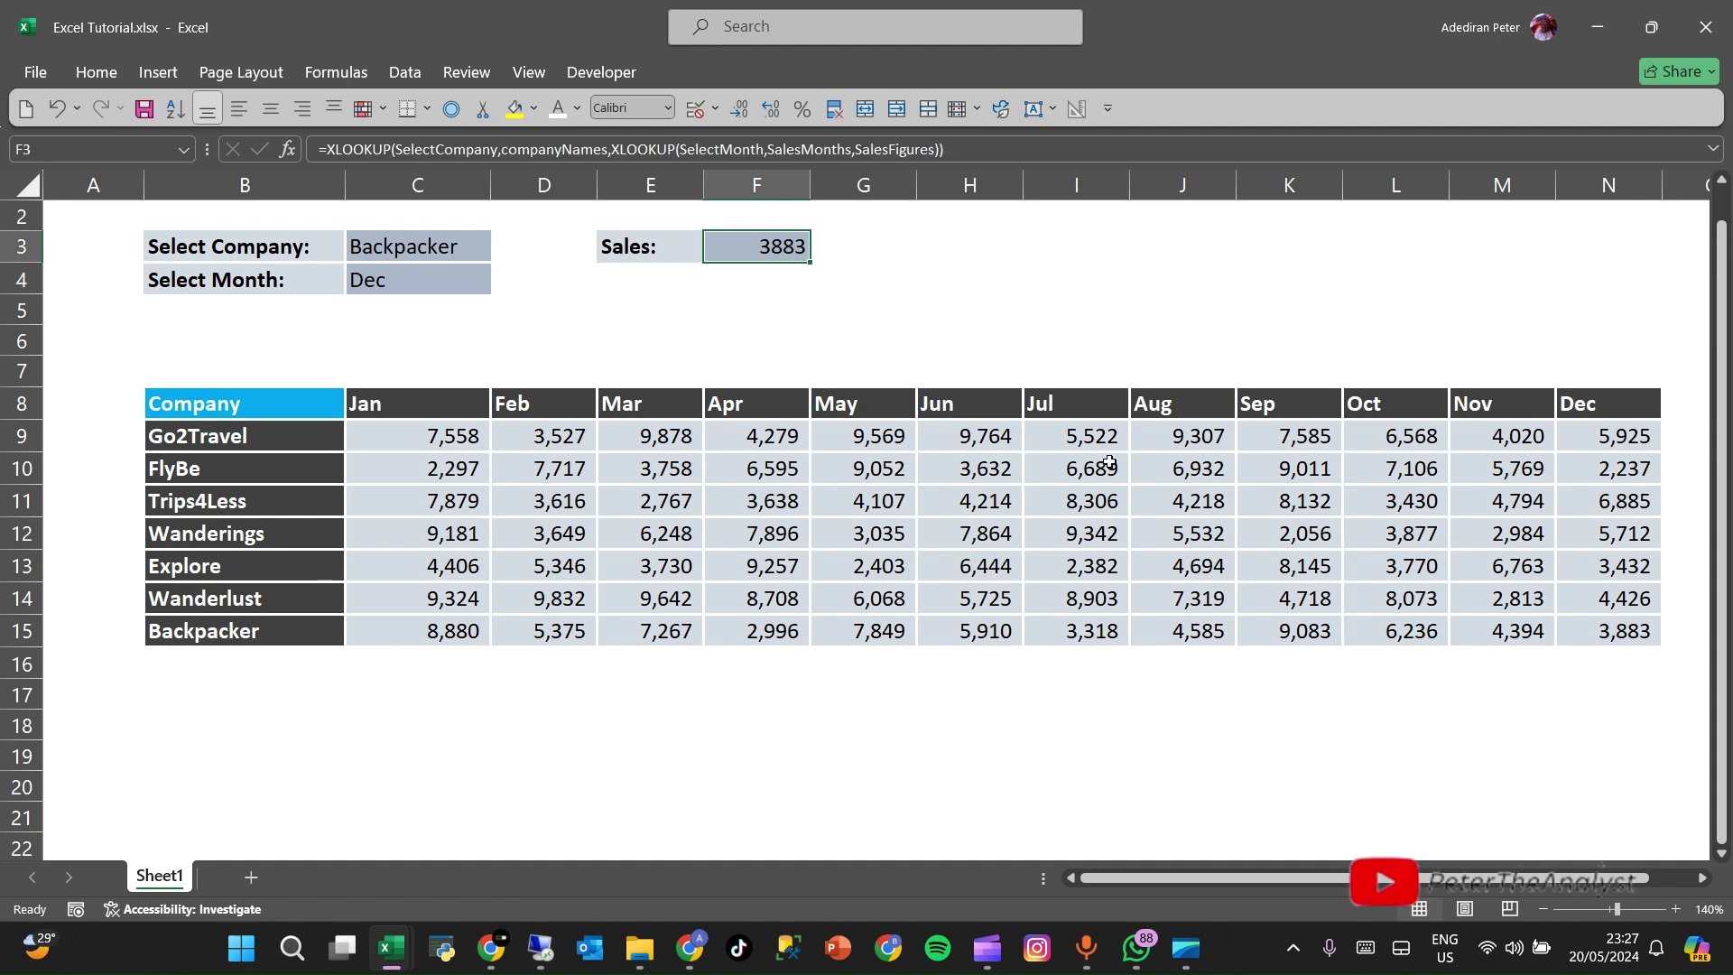
pyautogui.click(209, 631)
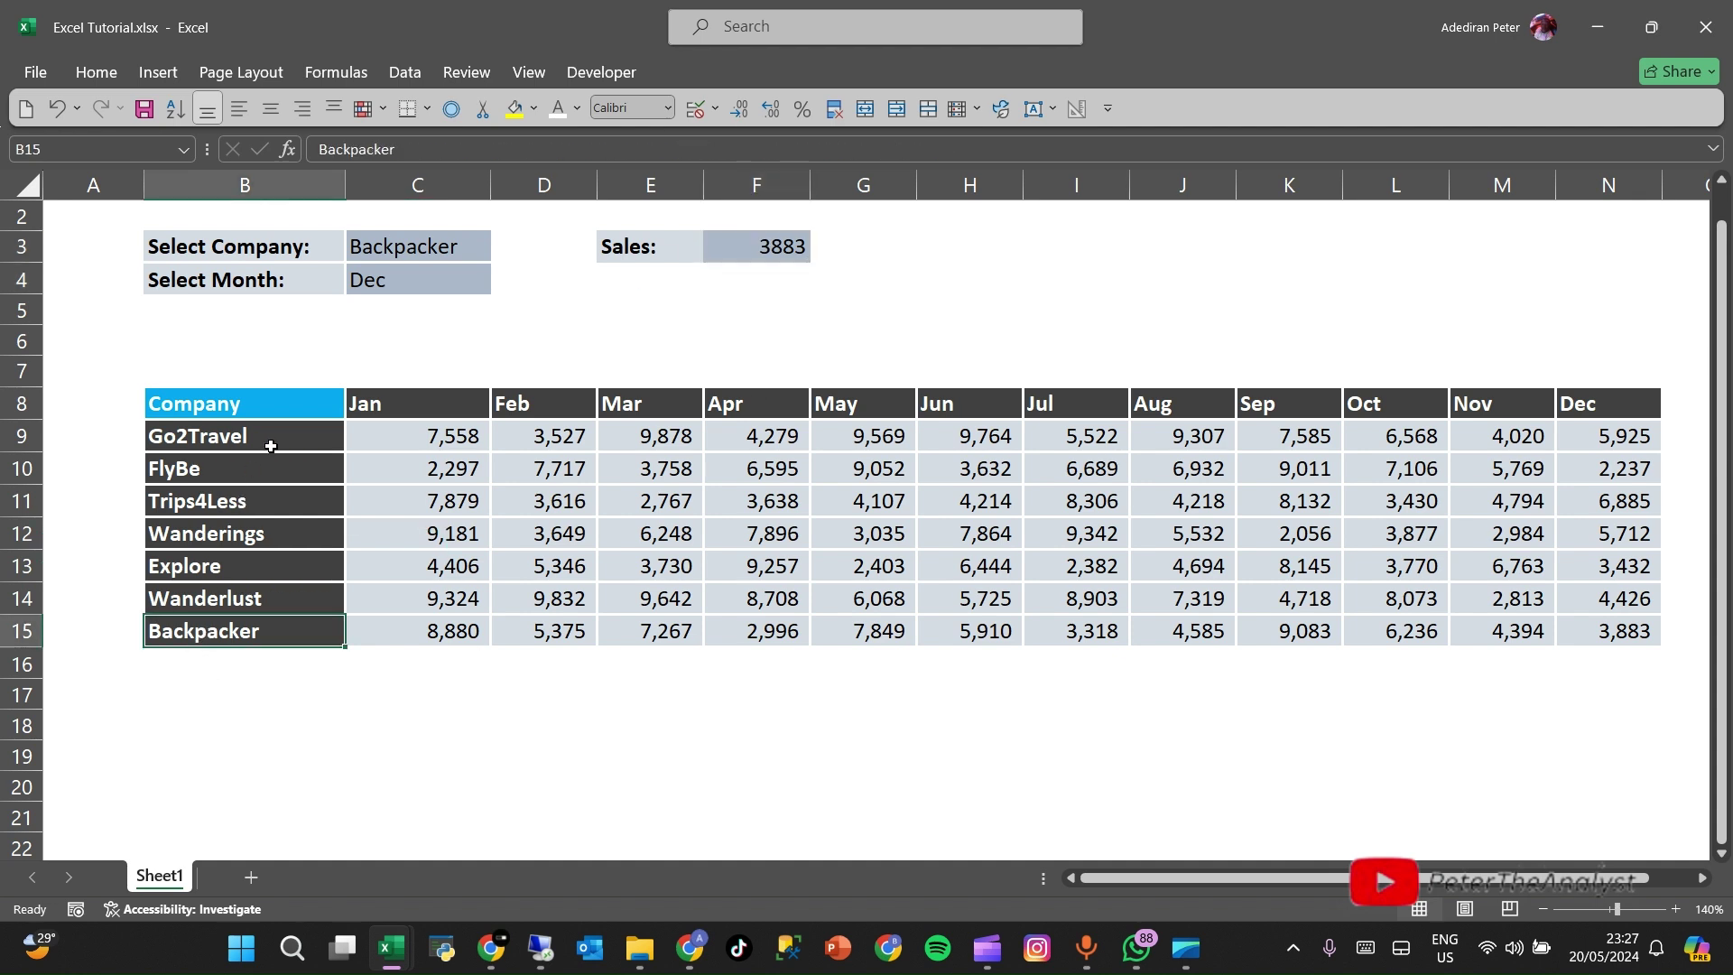
pyautogui.rightClick(1634, 629)
pyautogui.click(1435, 200)
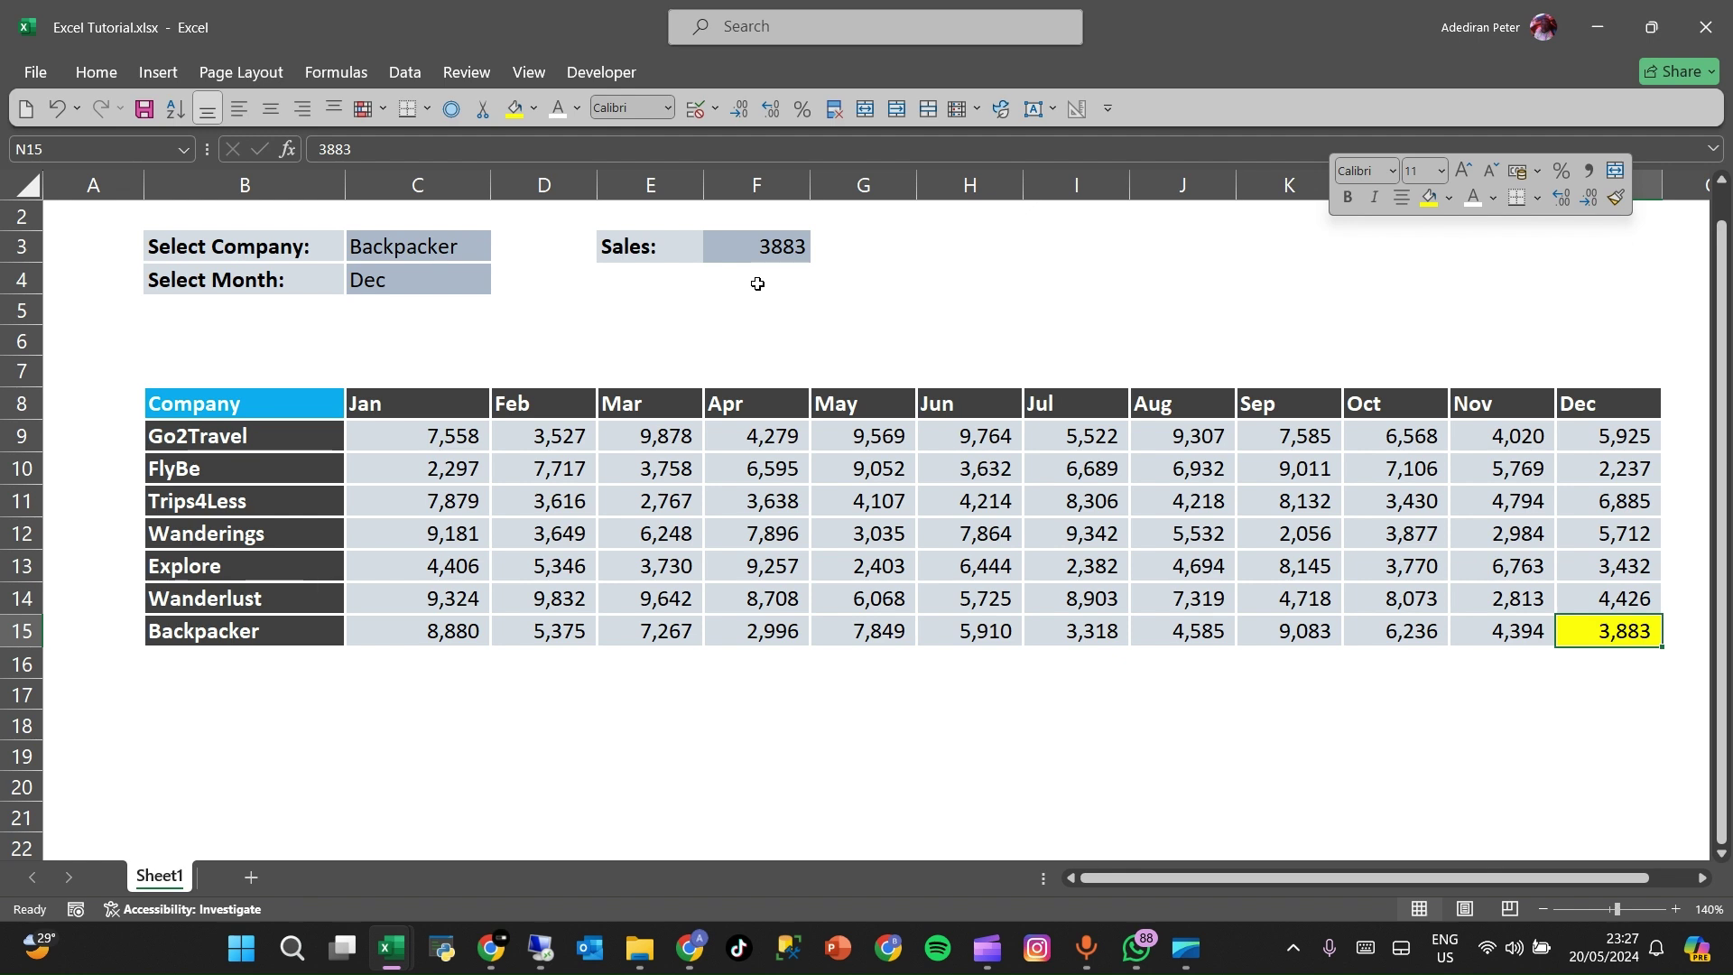
pyautogui.click(1098, 297)
pyautogui.click(986, 259)
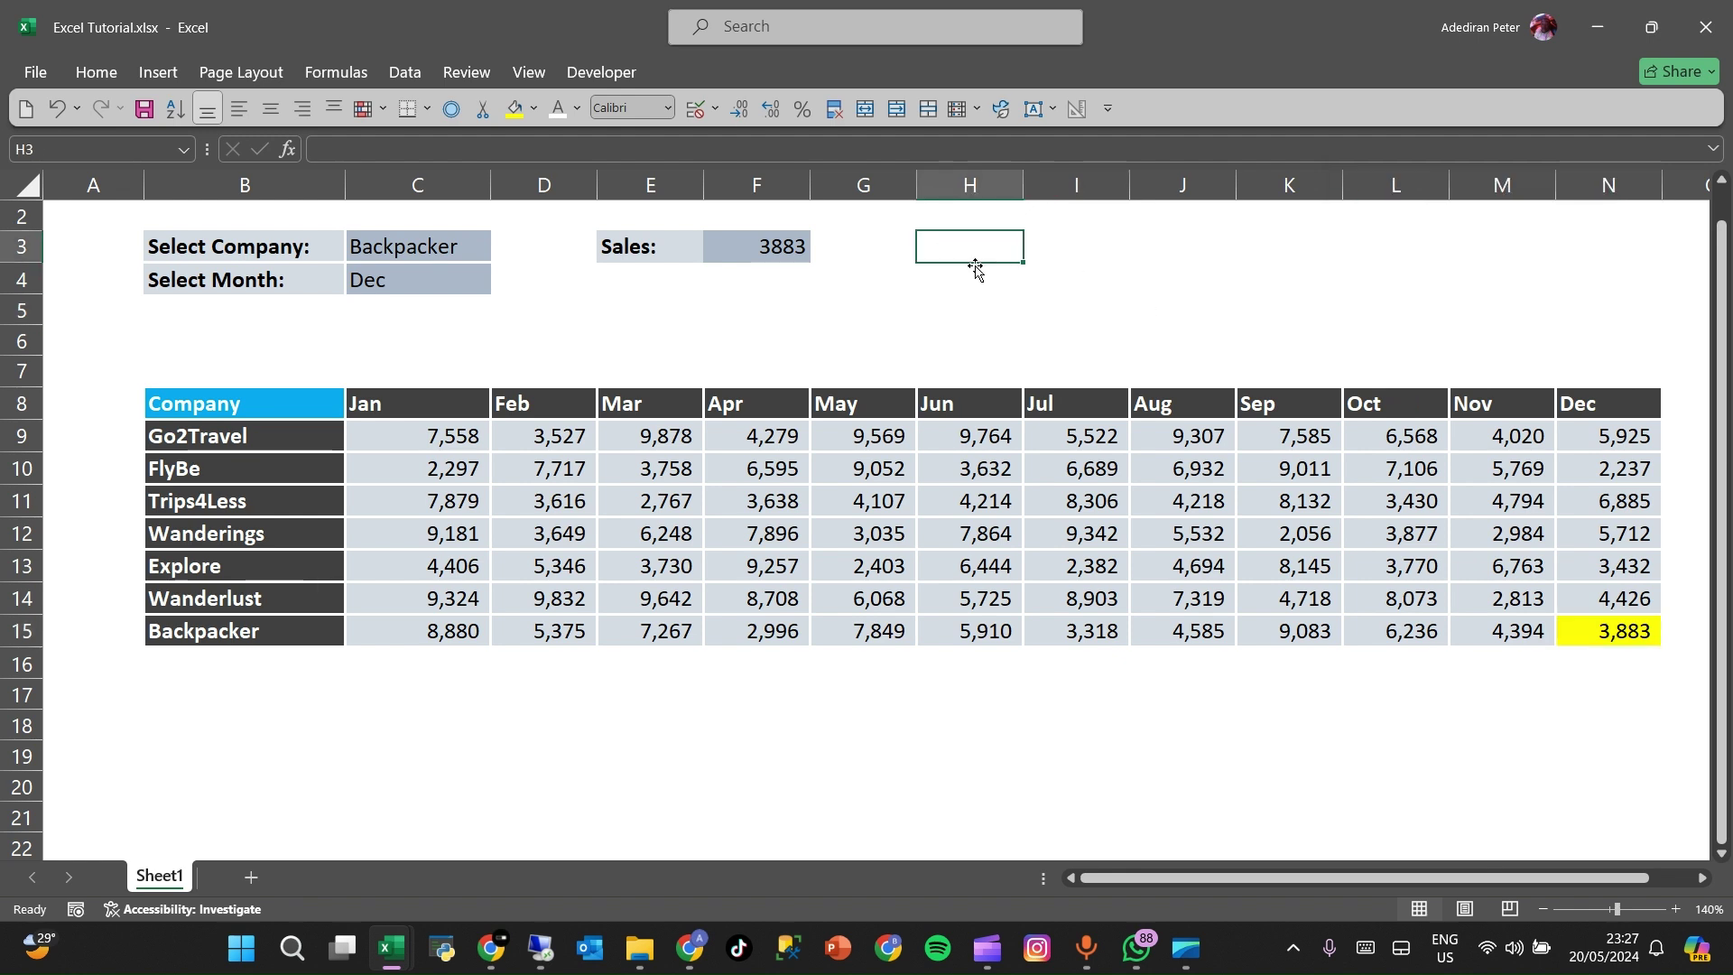
pyautogui.click(742, 248)
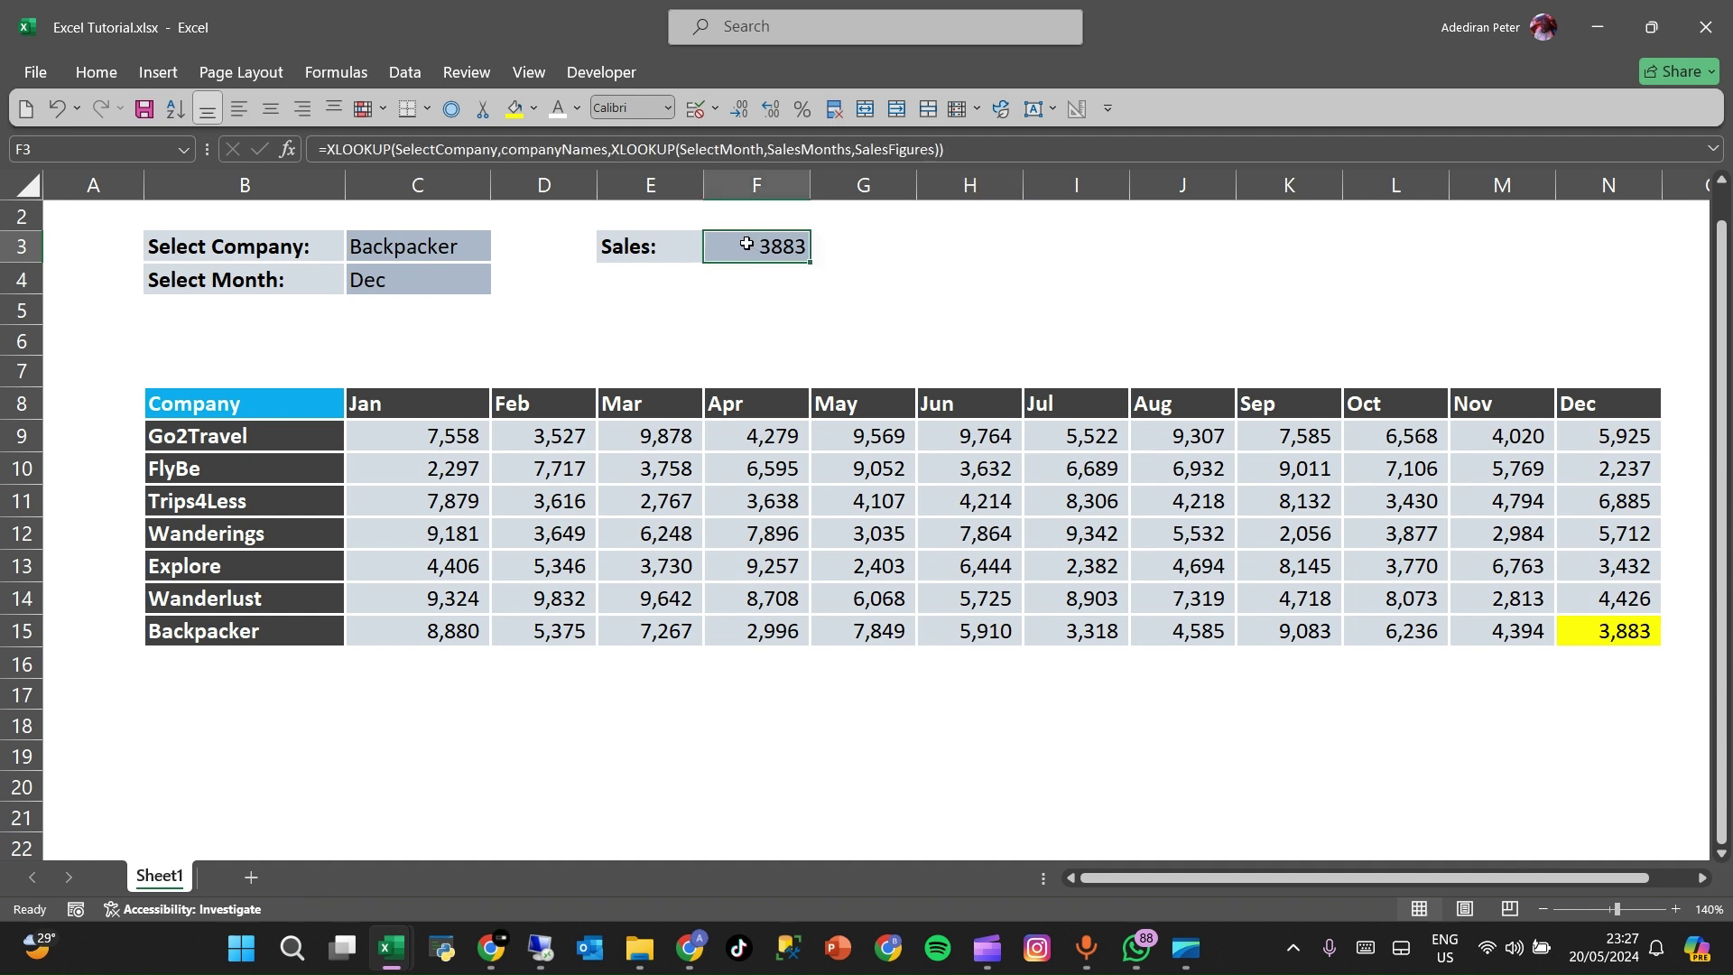